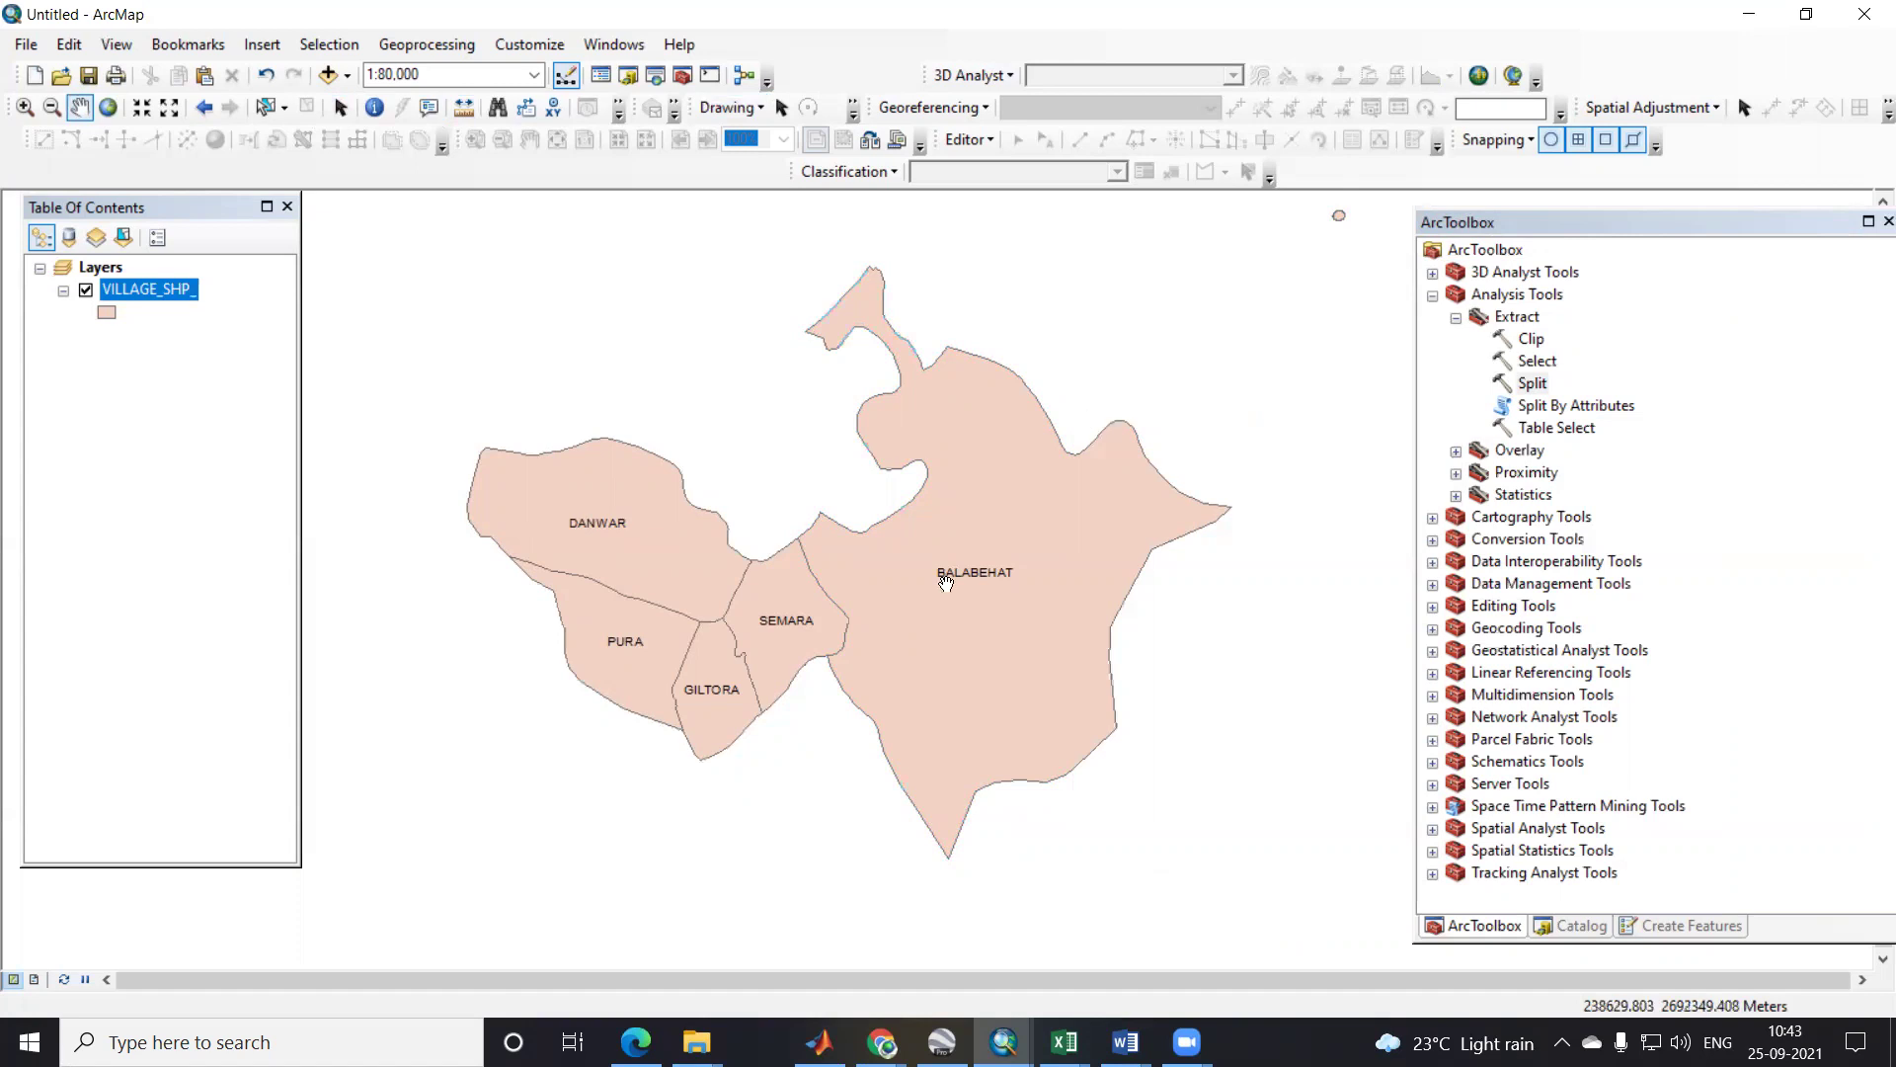
# Step: Bring up the Clip tool's options in ArcToolbox and dismiss them without running anything
pyautogui.click(1531, 340)
pyautogui.rightClick(1534, 339)
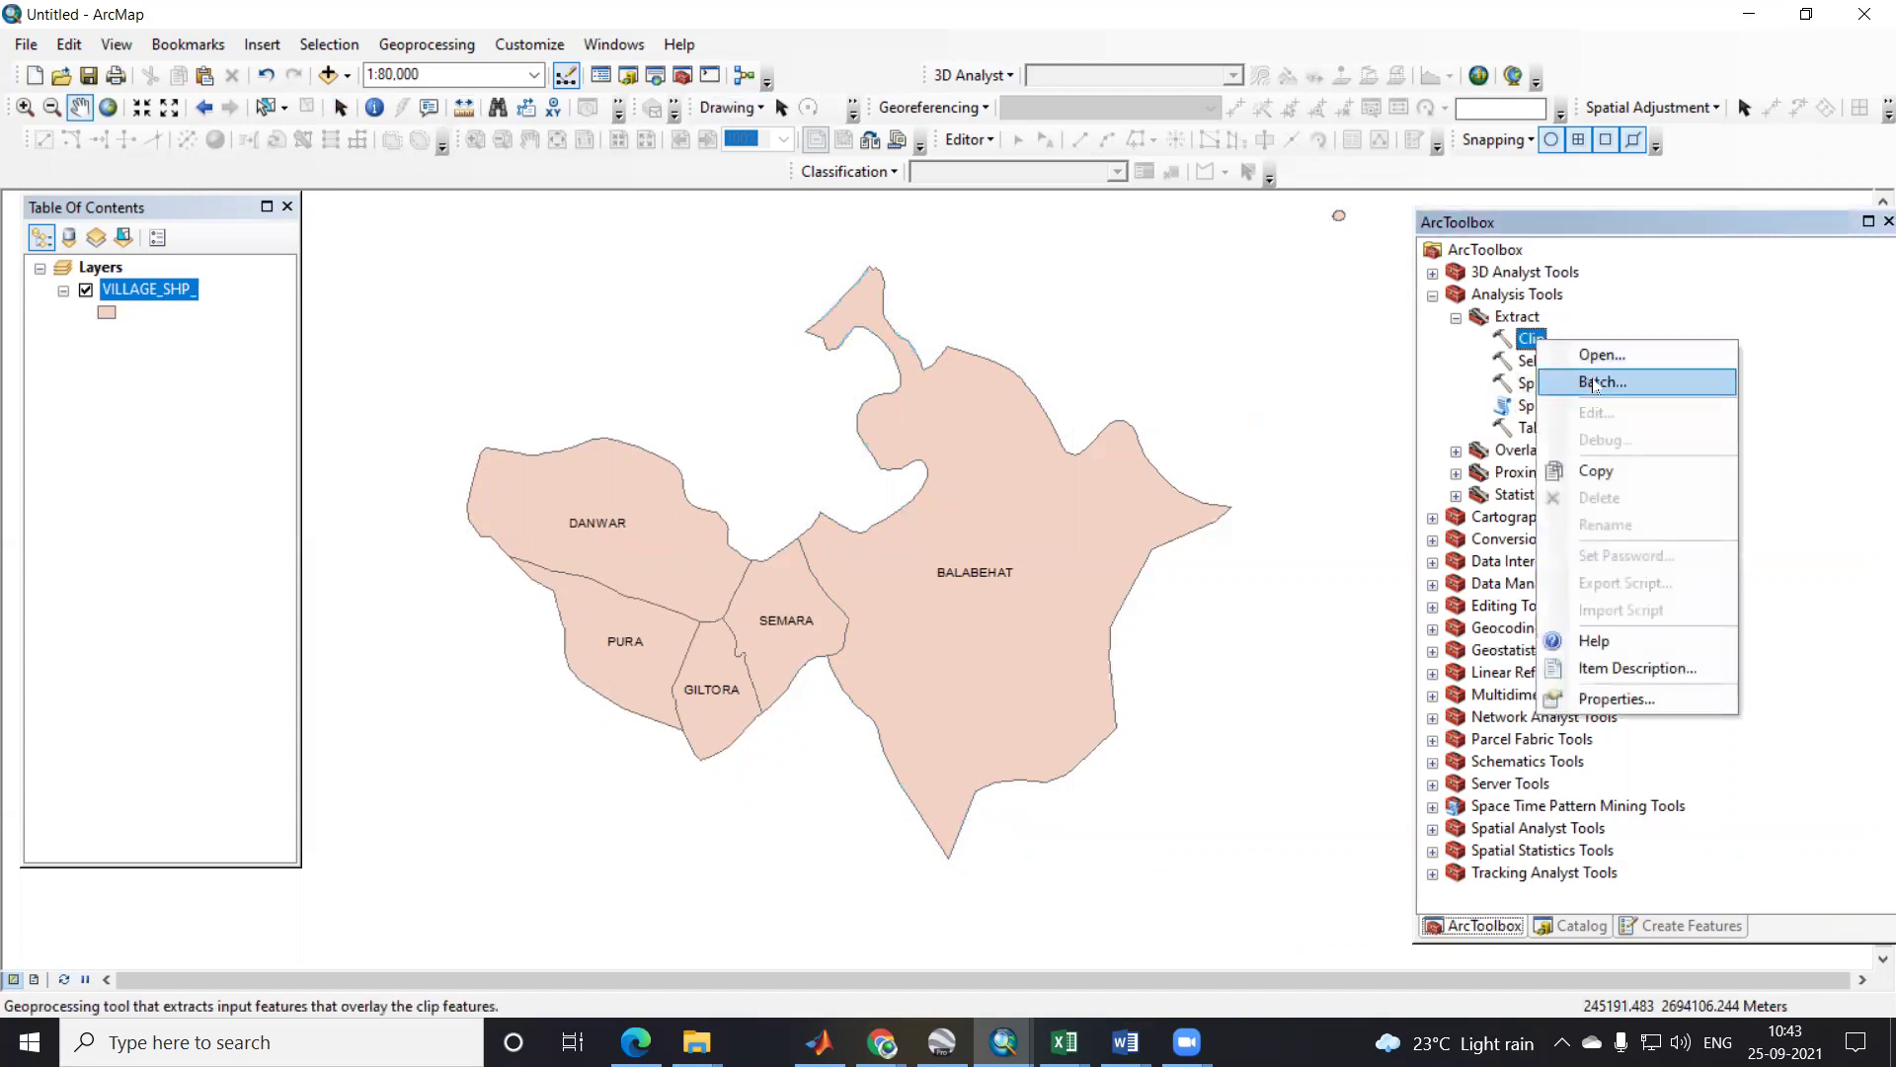
pyautogui.click(1453, 373)
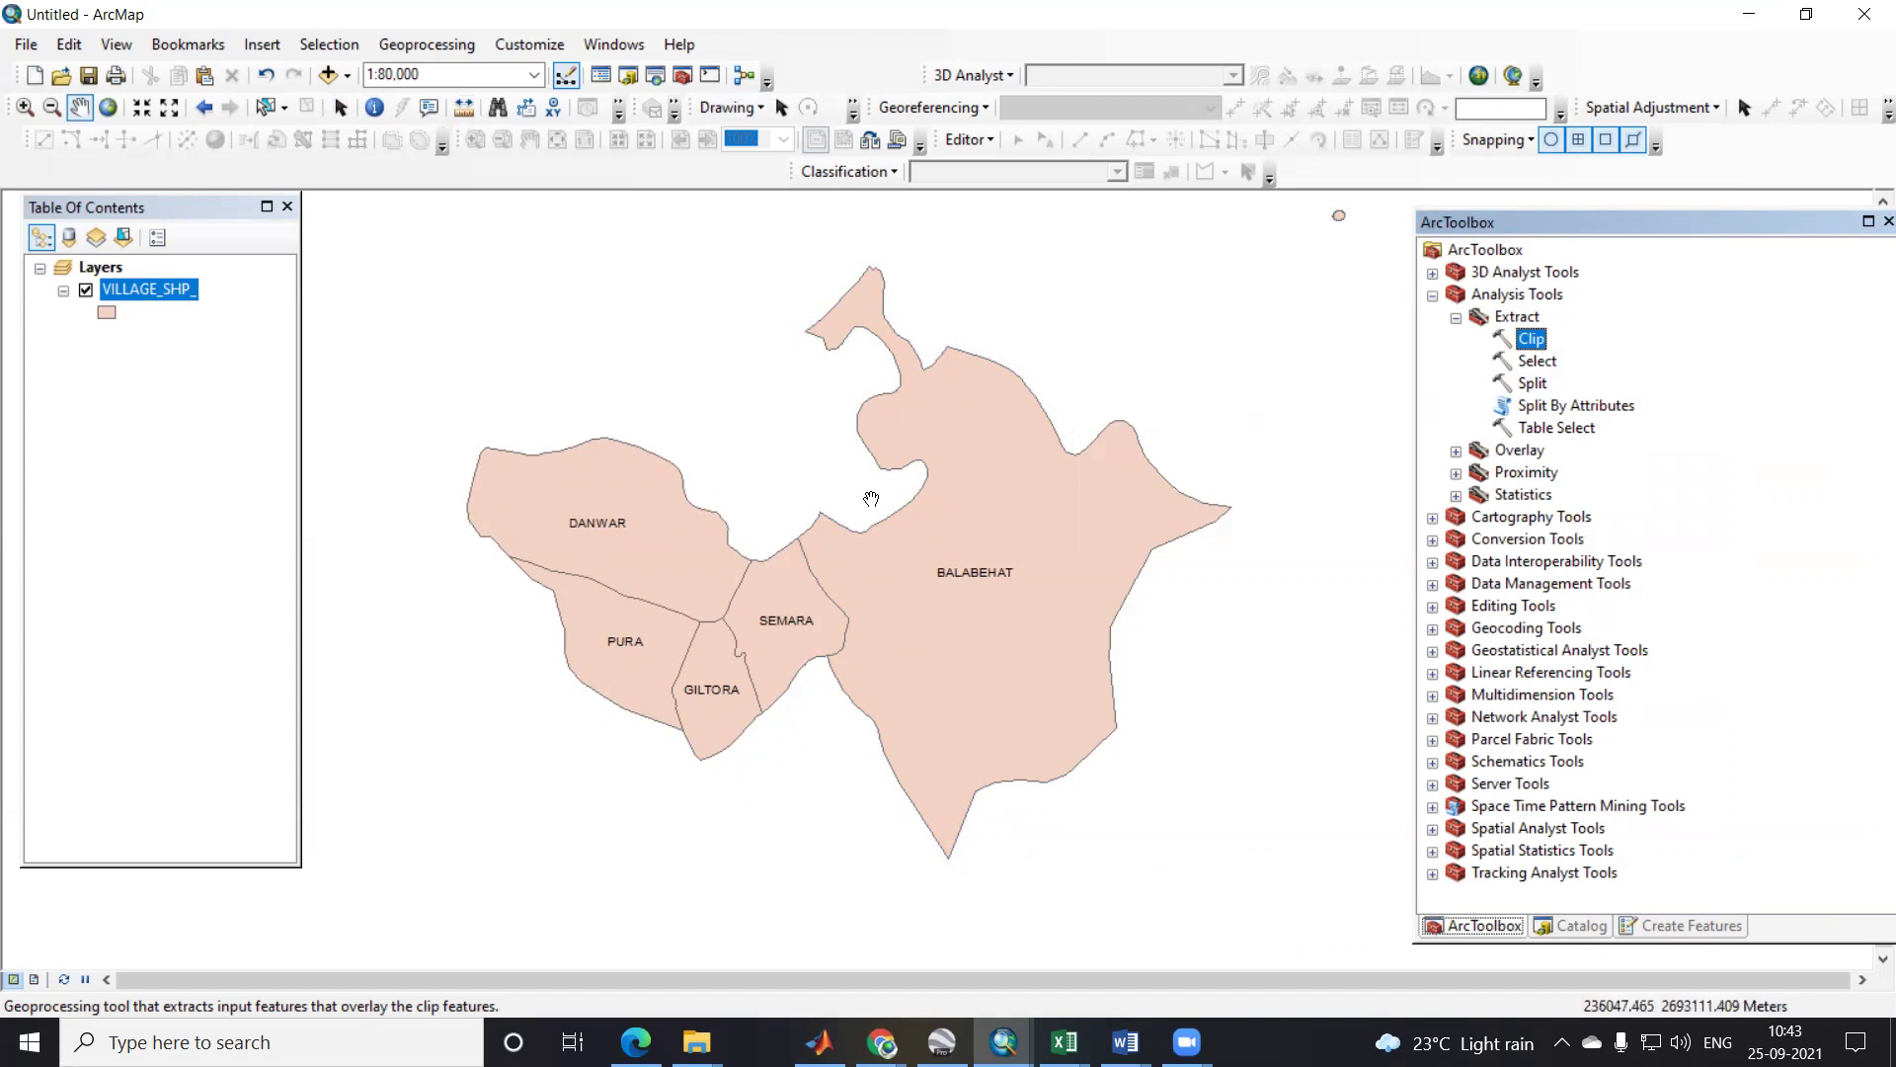
# Step: Open VILLAGE_SHP_'s attribute table and select the BALABEHA, DANWAR, SEMARA, PURA and GILTORA records
pyautogui.rightClick(173, 289)
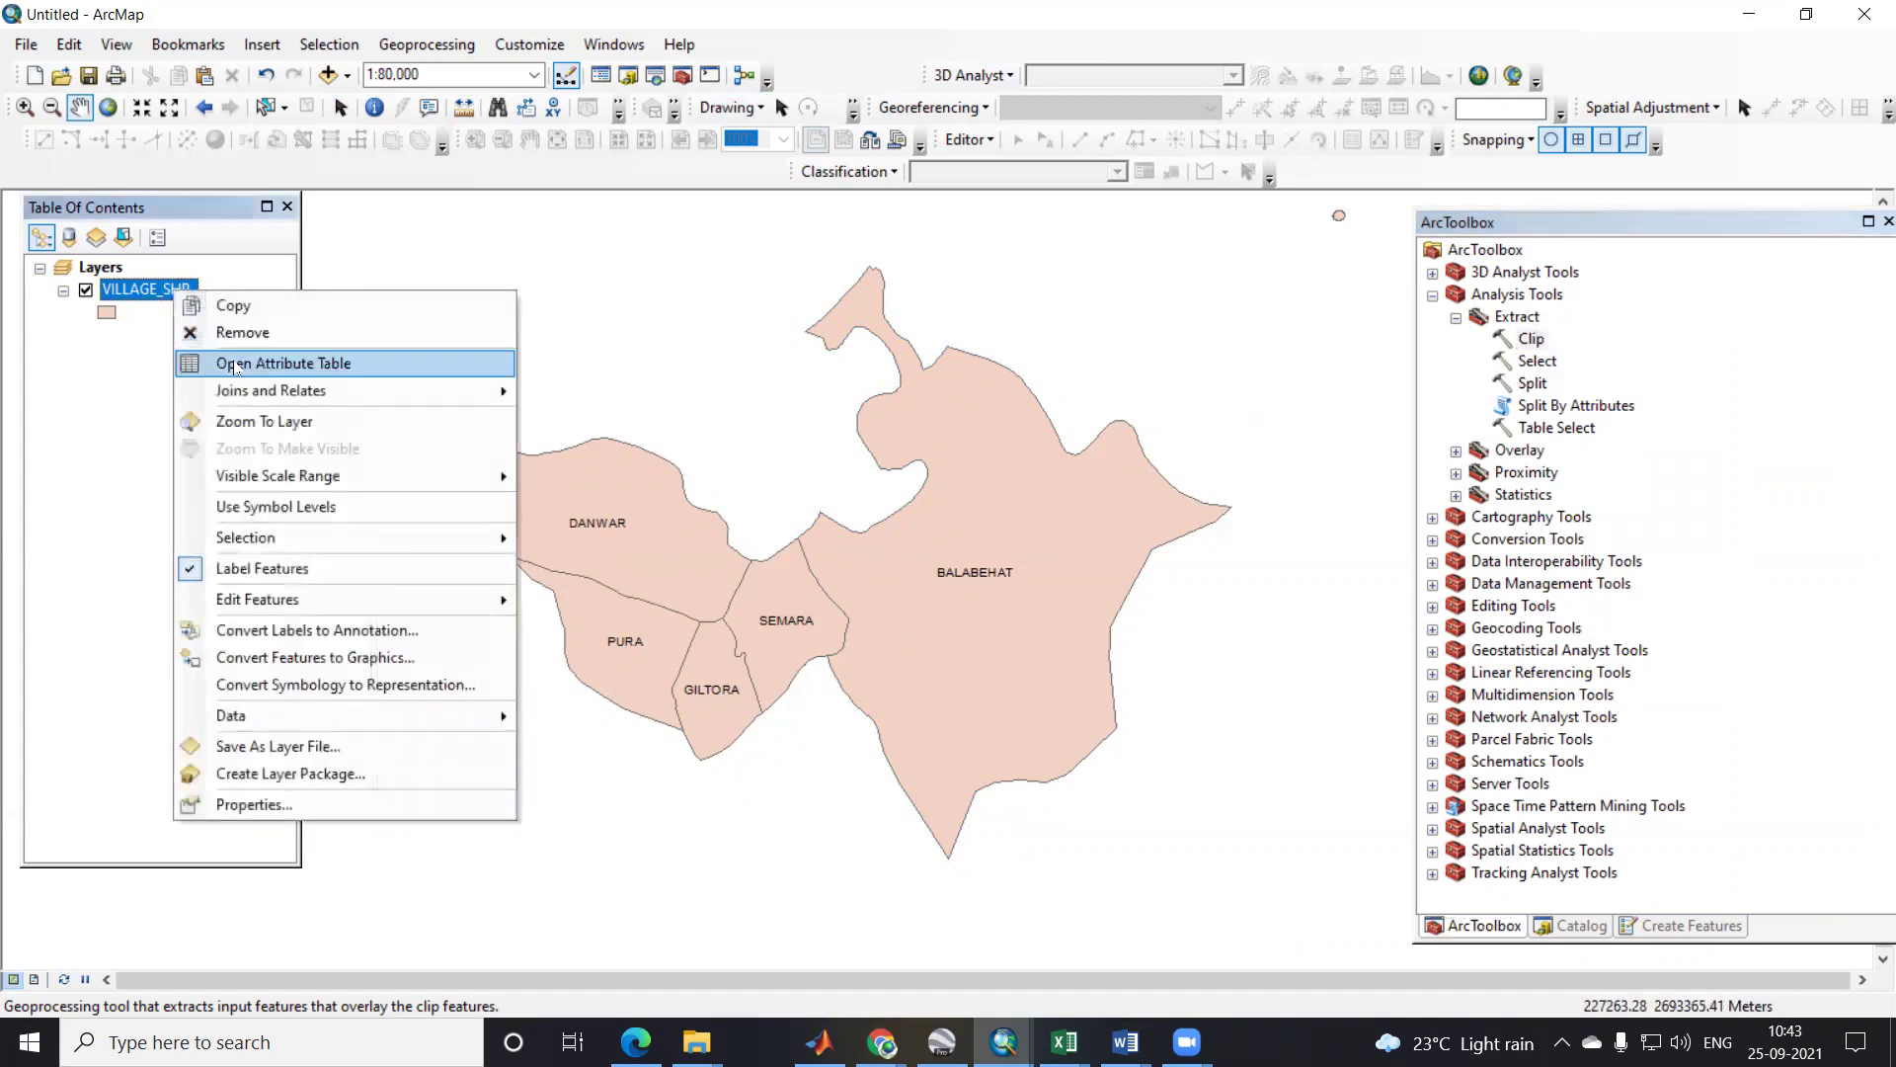
pyautogui.click(235, 364)
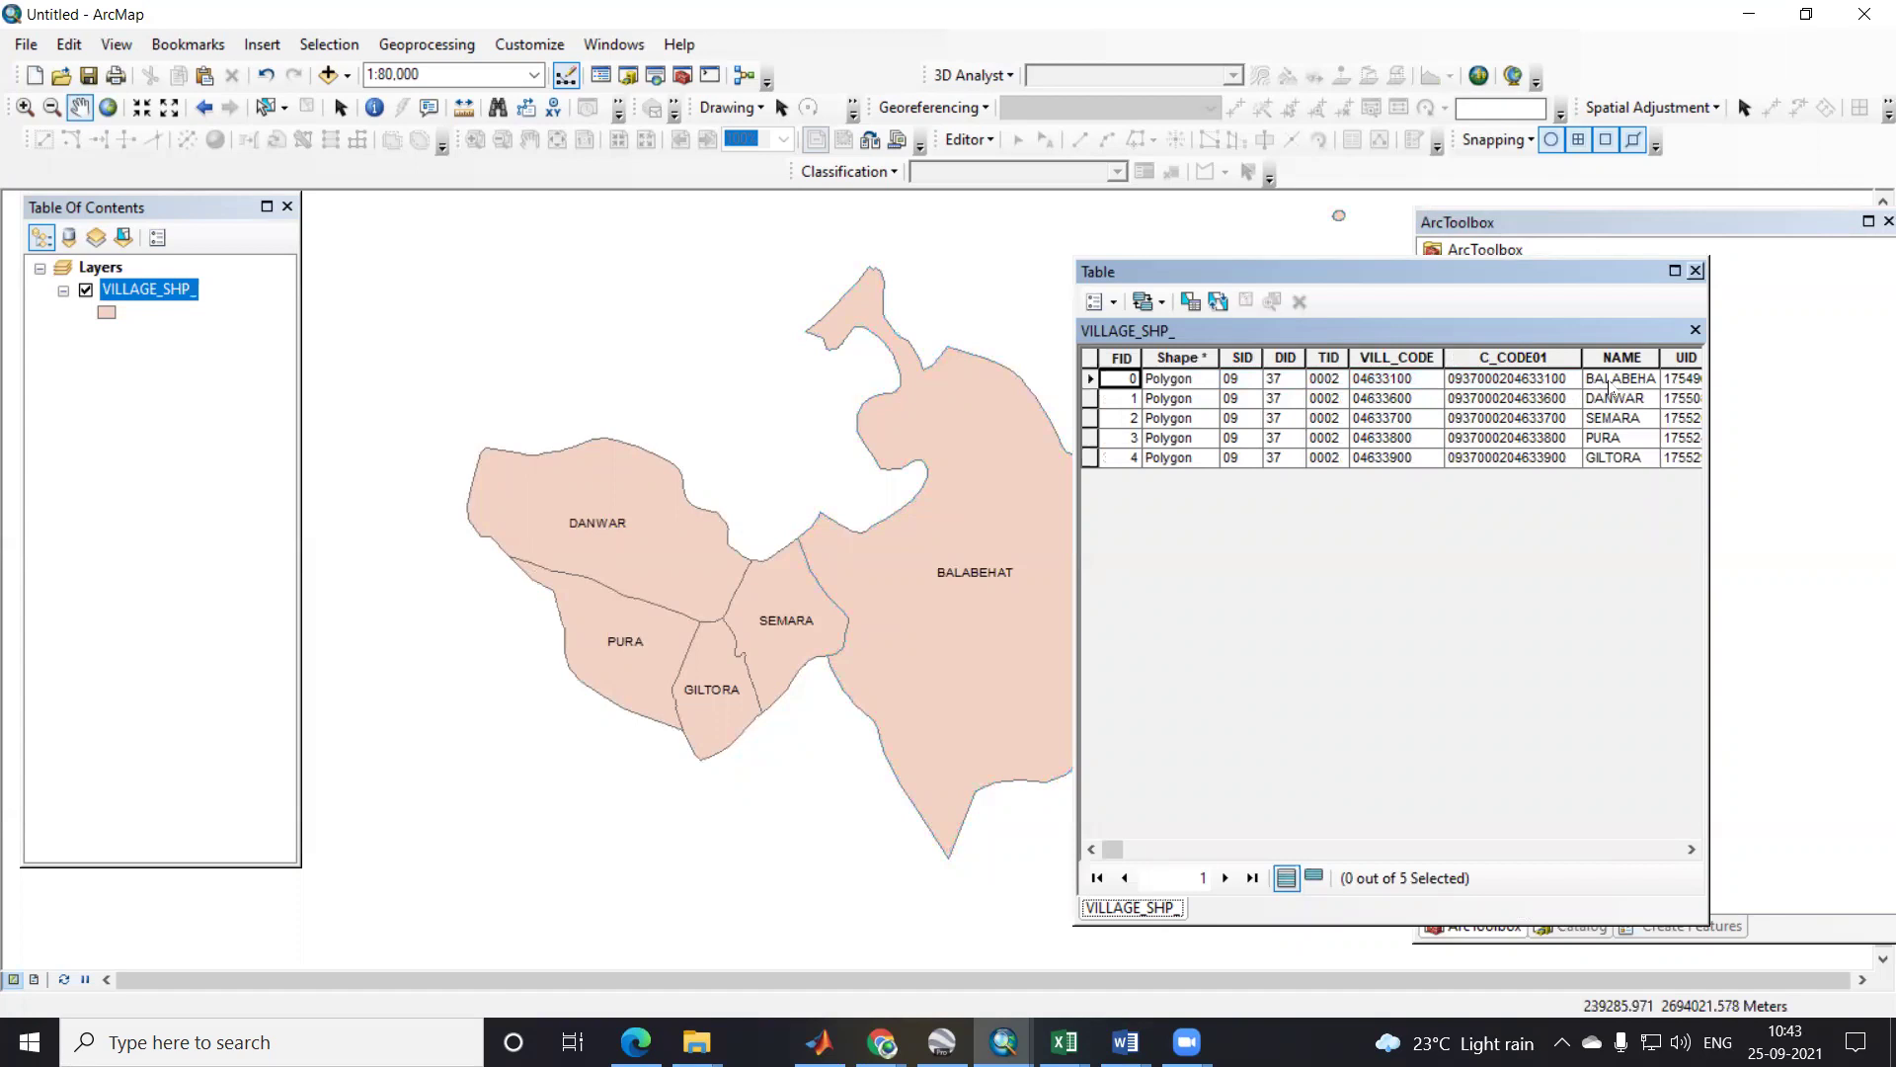
pyautogui.click(1609, 381)
pyautogui.click(1091, 380)
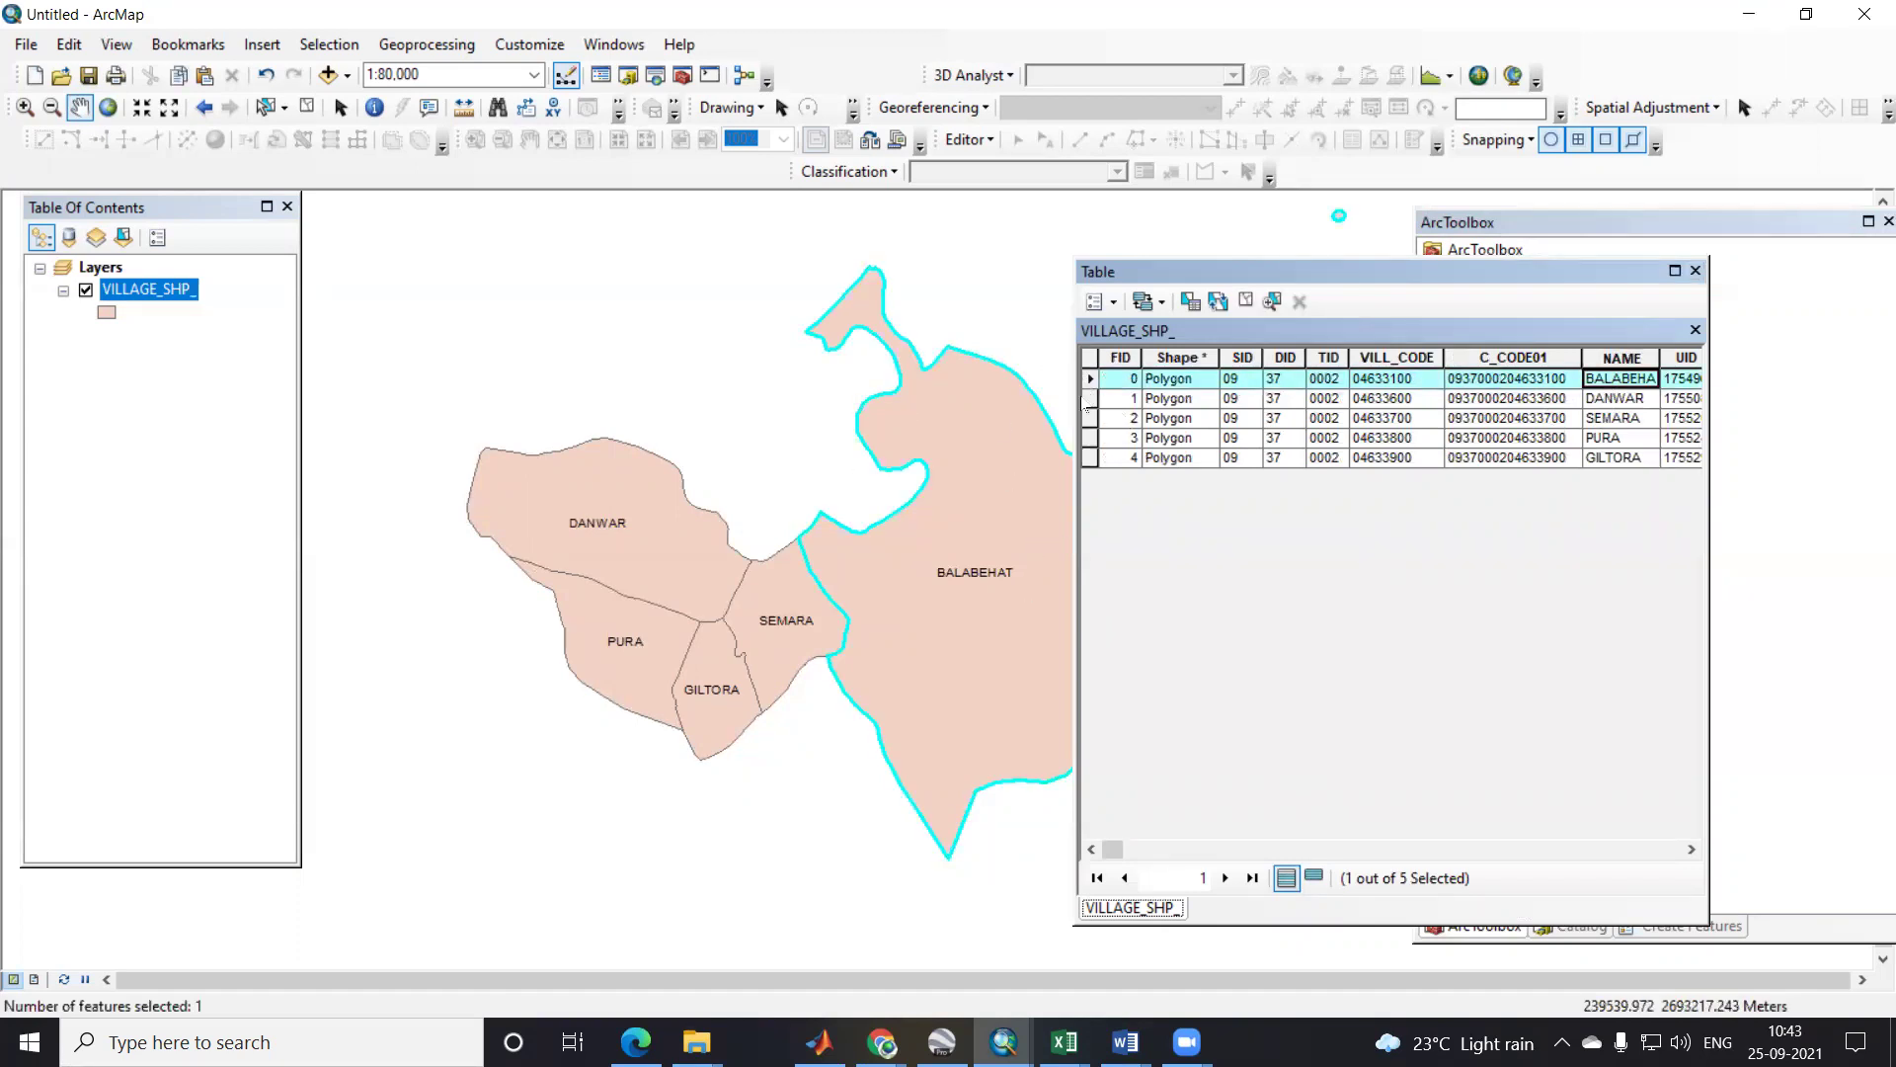
pyautogui.click(1091, 399)
pyautogui.click(1090, 419)
pyautogui.click(1090, 439)
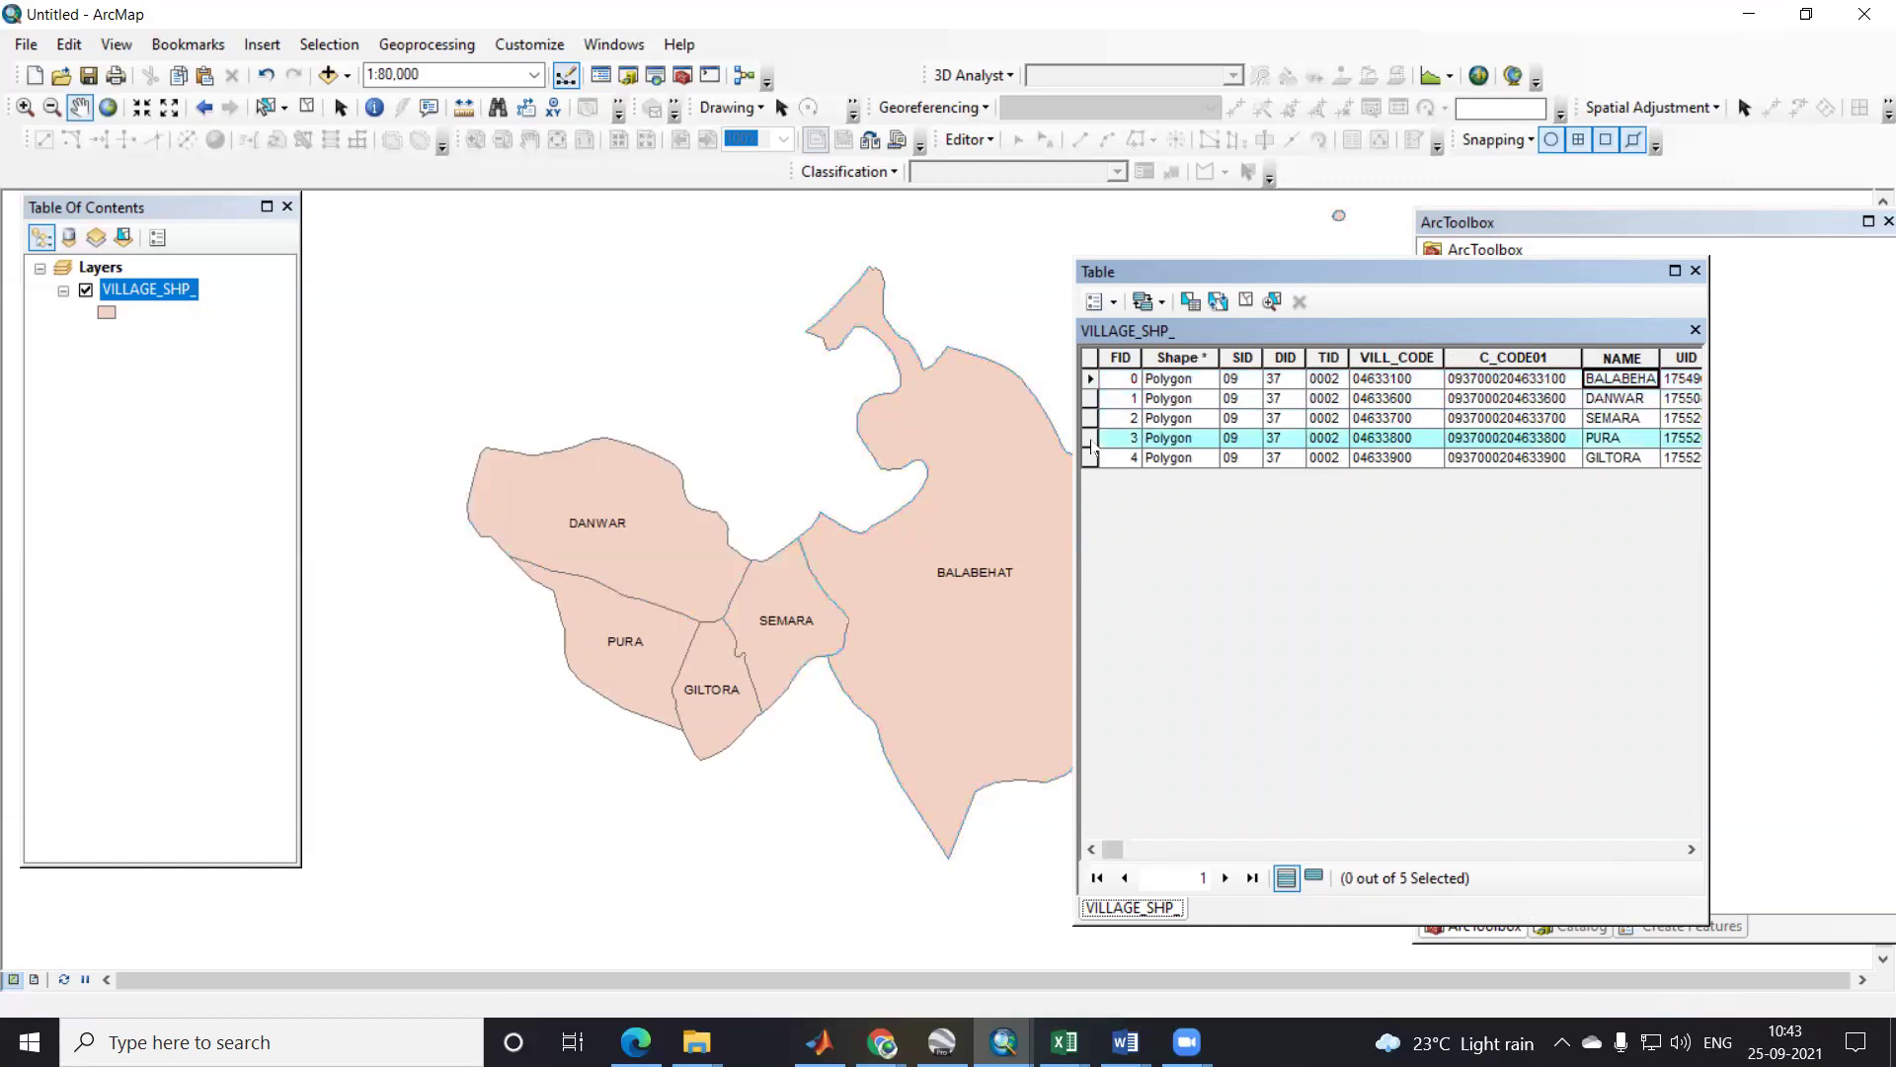
pyautogui.click(1090, 459)
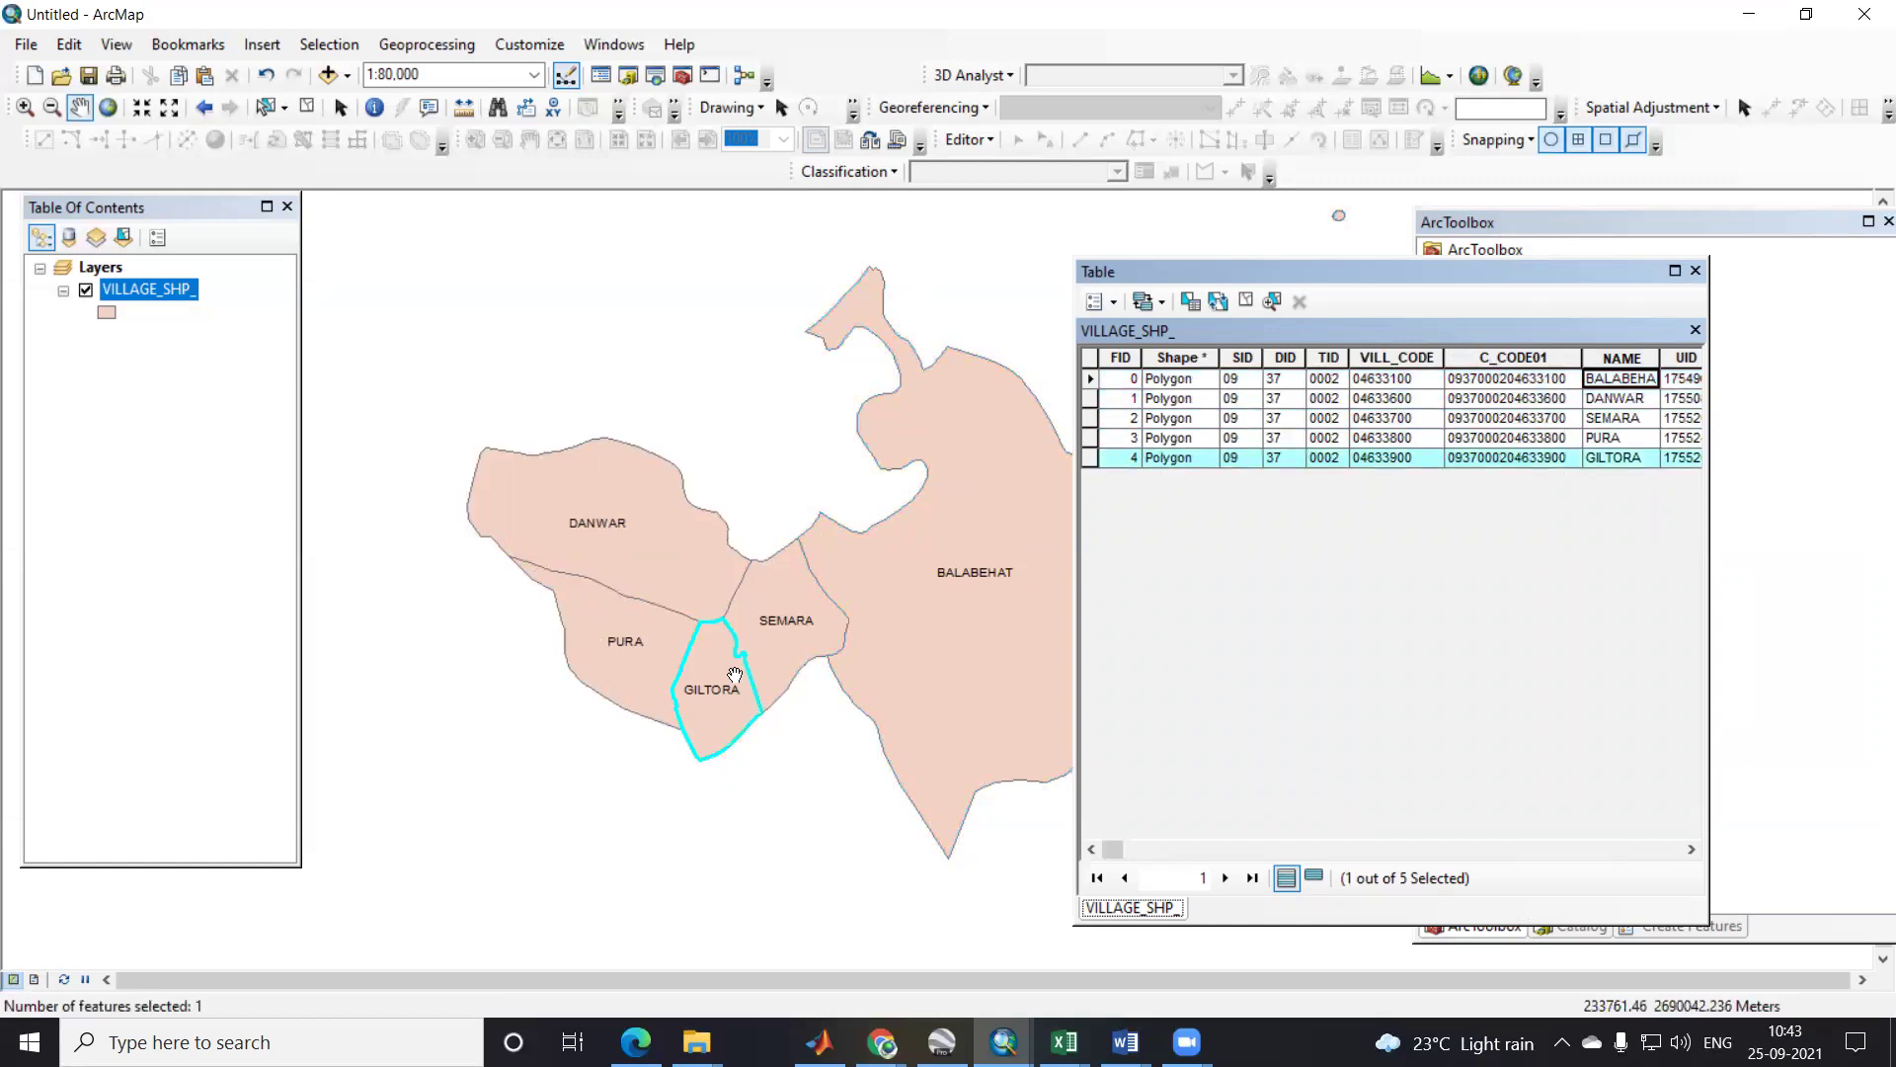
# Step: Select the NAME column, clear the village selection, and close the attribute table
pyautogui.click(1612, 358)
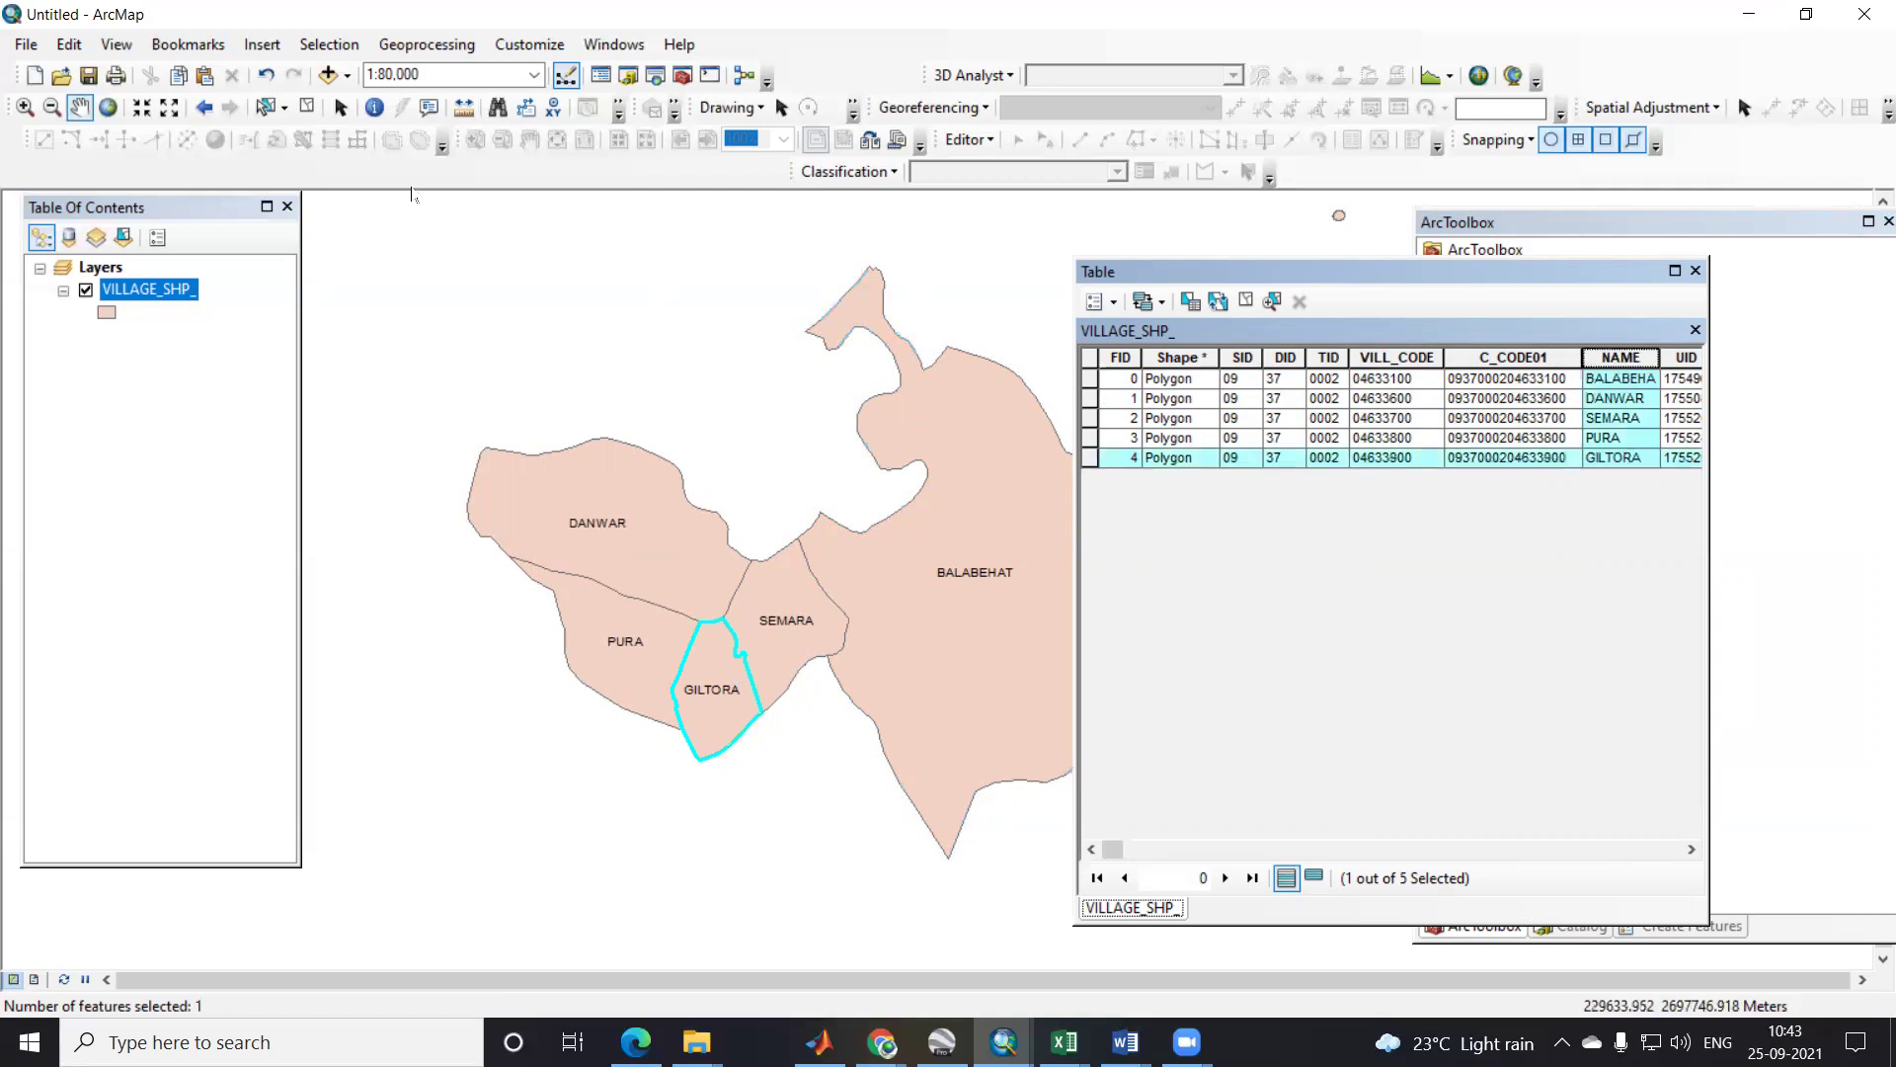
pyautogui.click(307, 106)
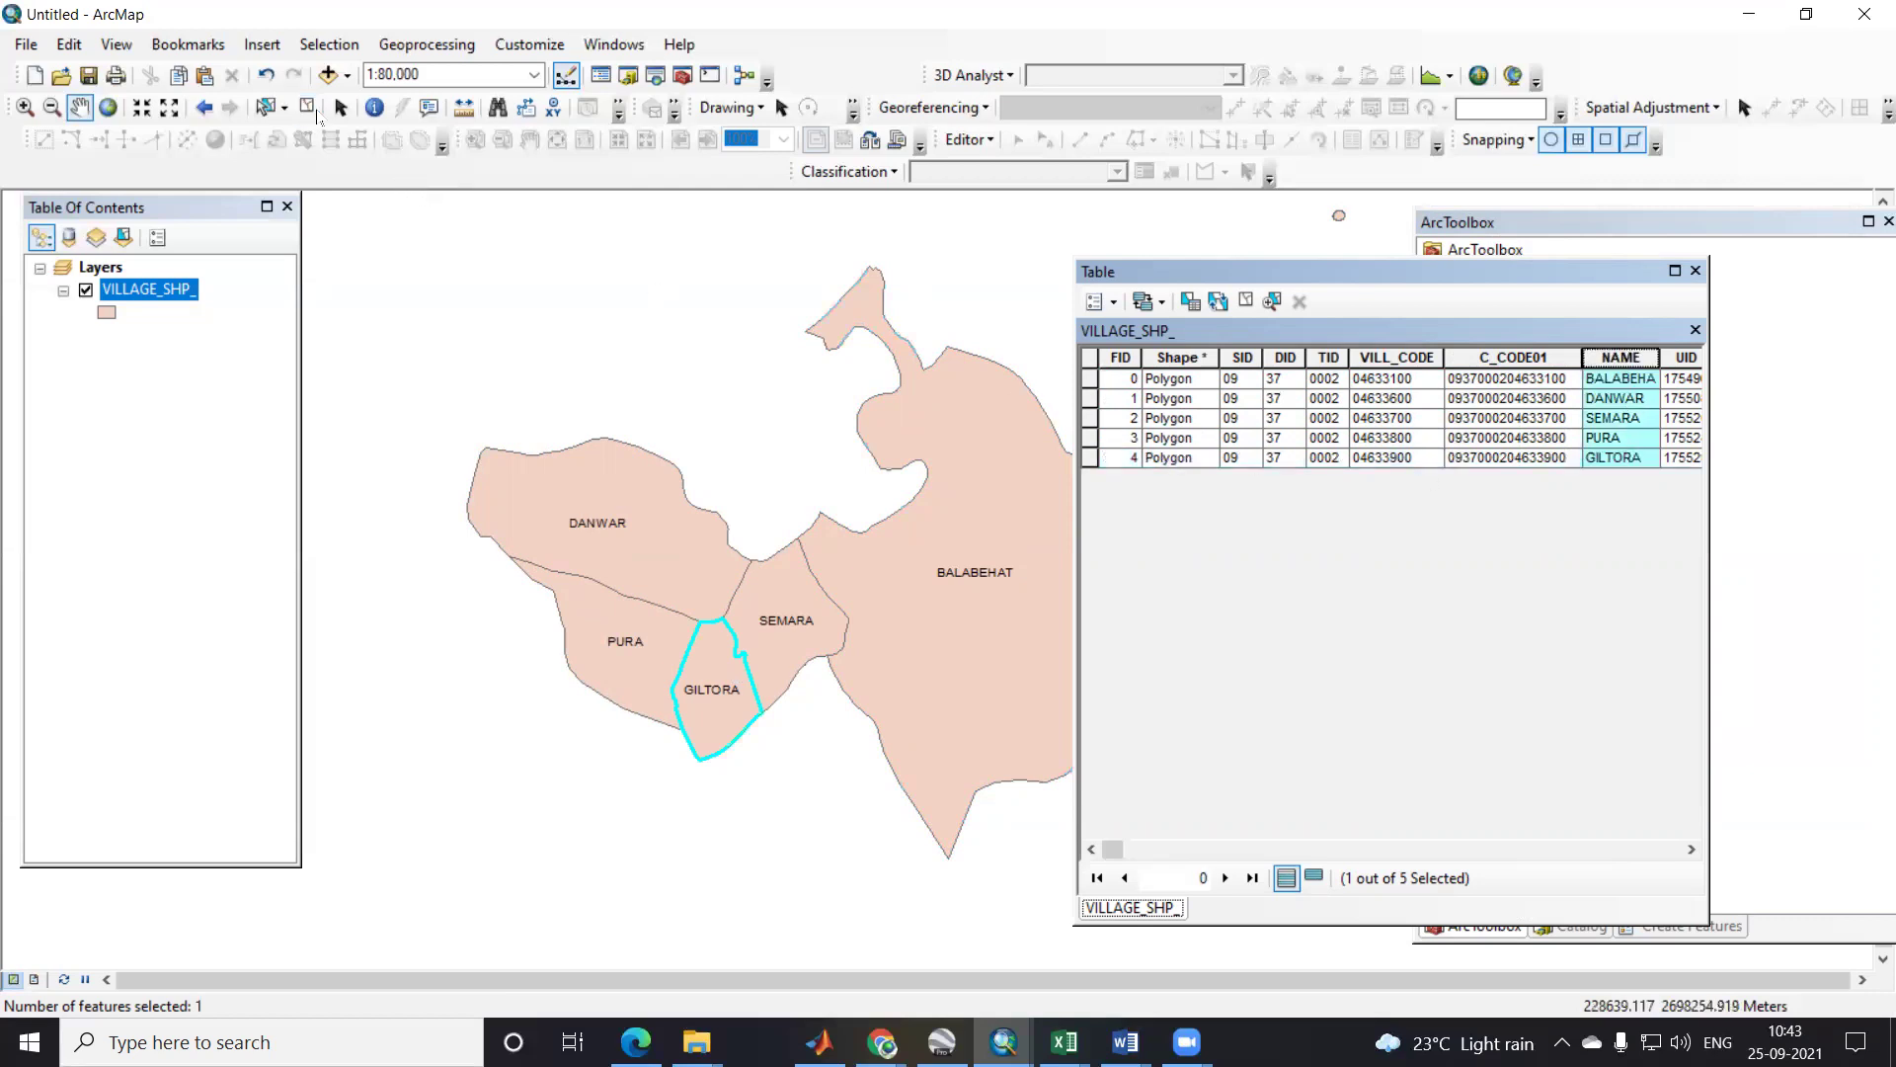
pyautogui.click(1695, 271)
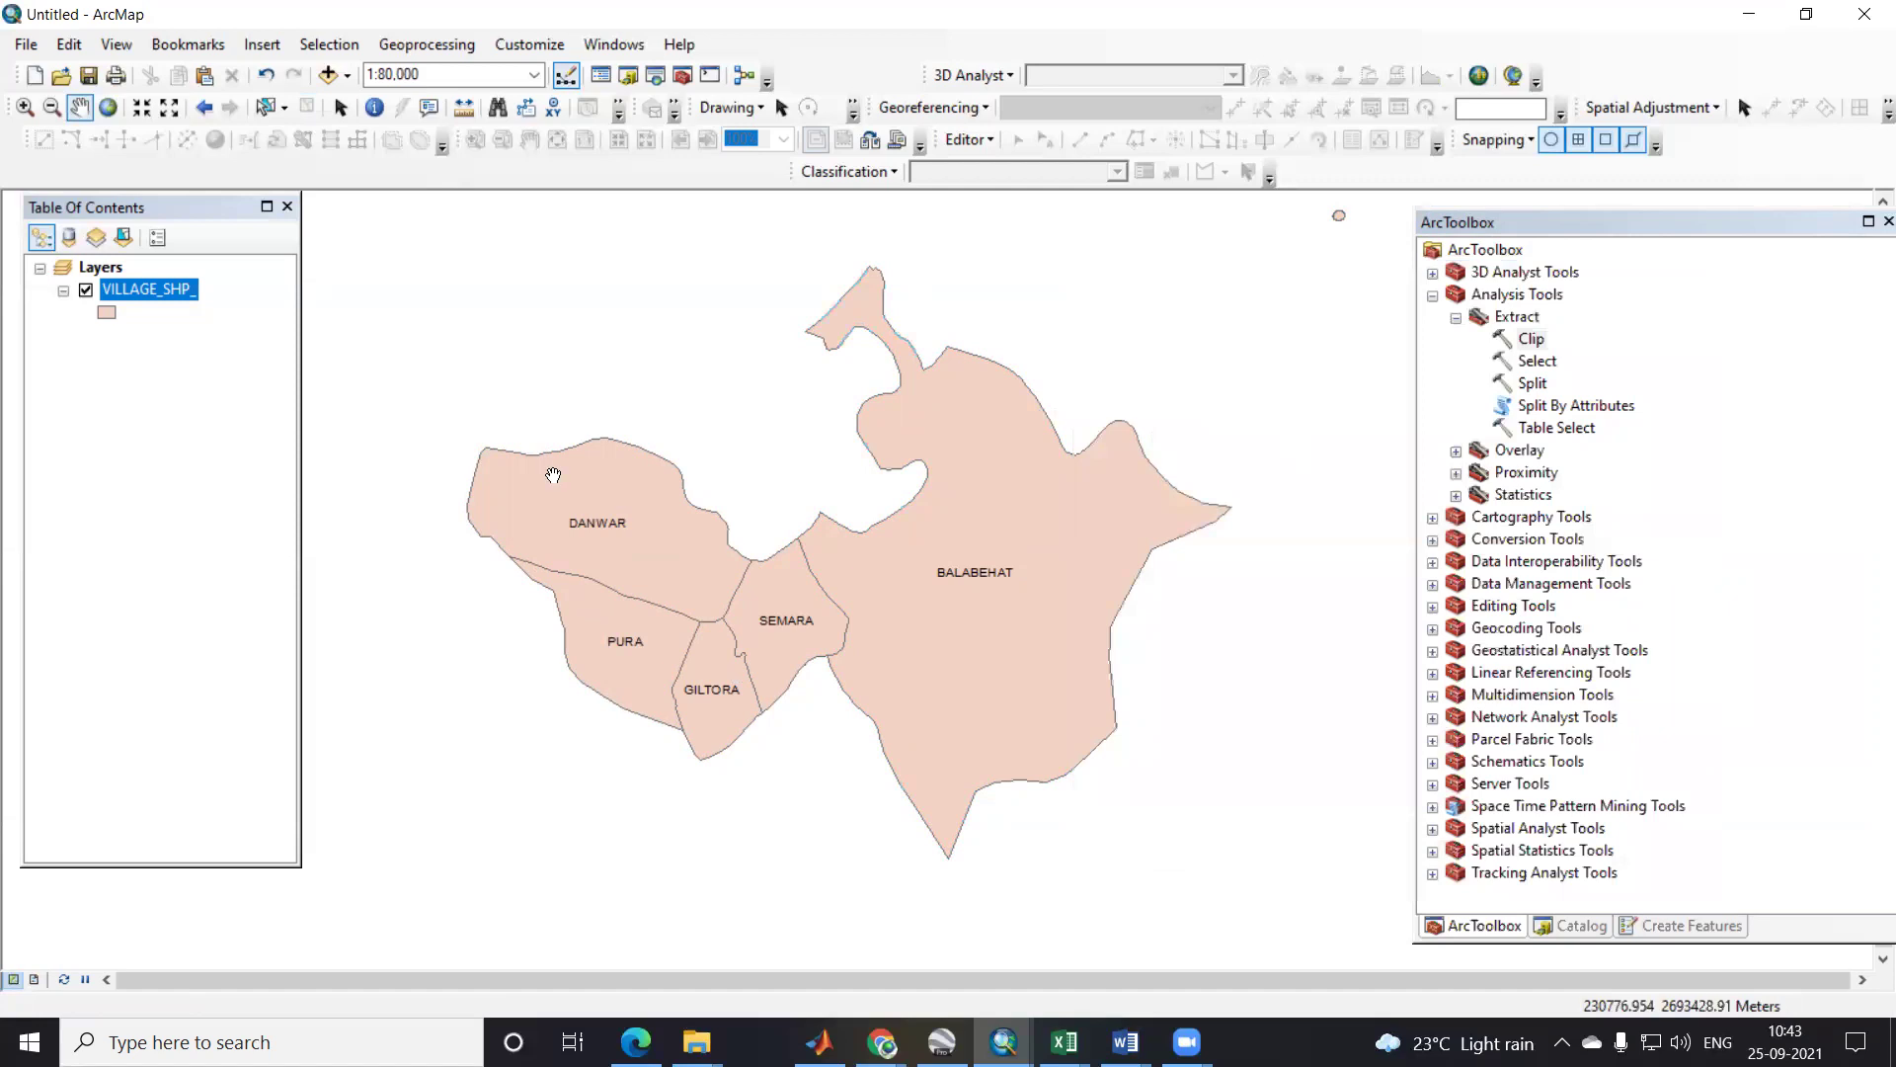
# Step: Open Extract > Split, read through its help panel, and move the dialog off the map
pyautogui.doubleClick(1535, 387)
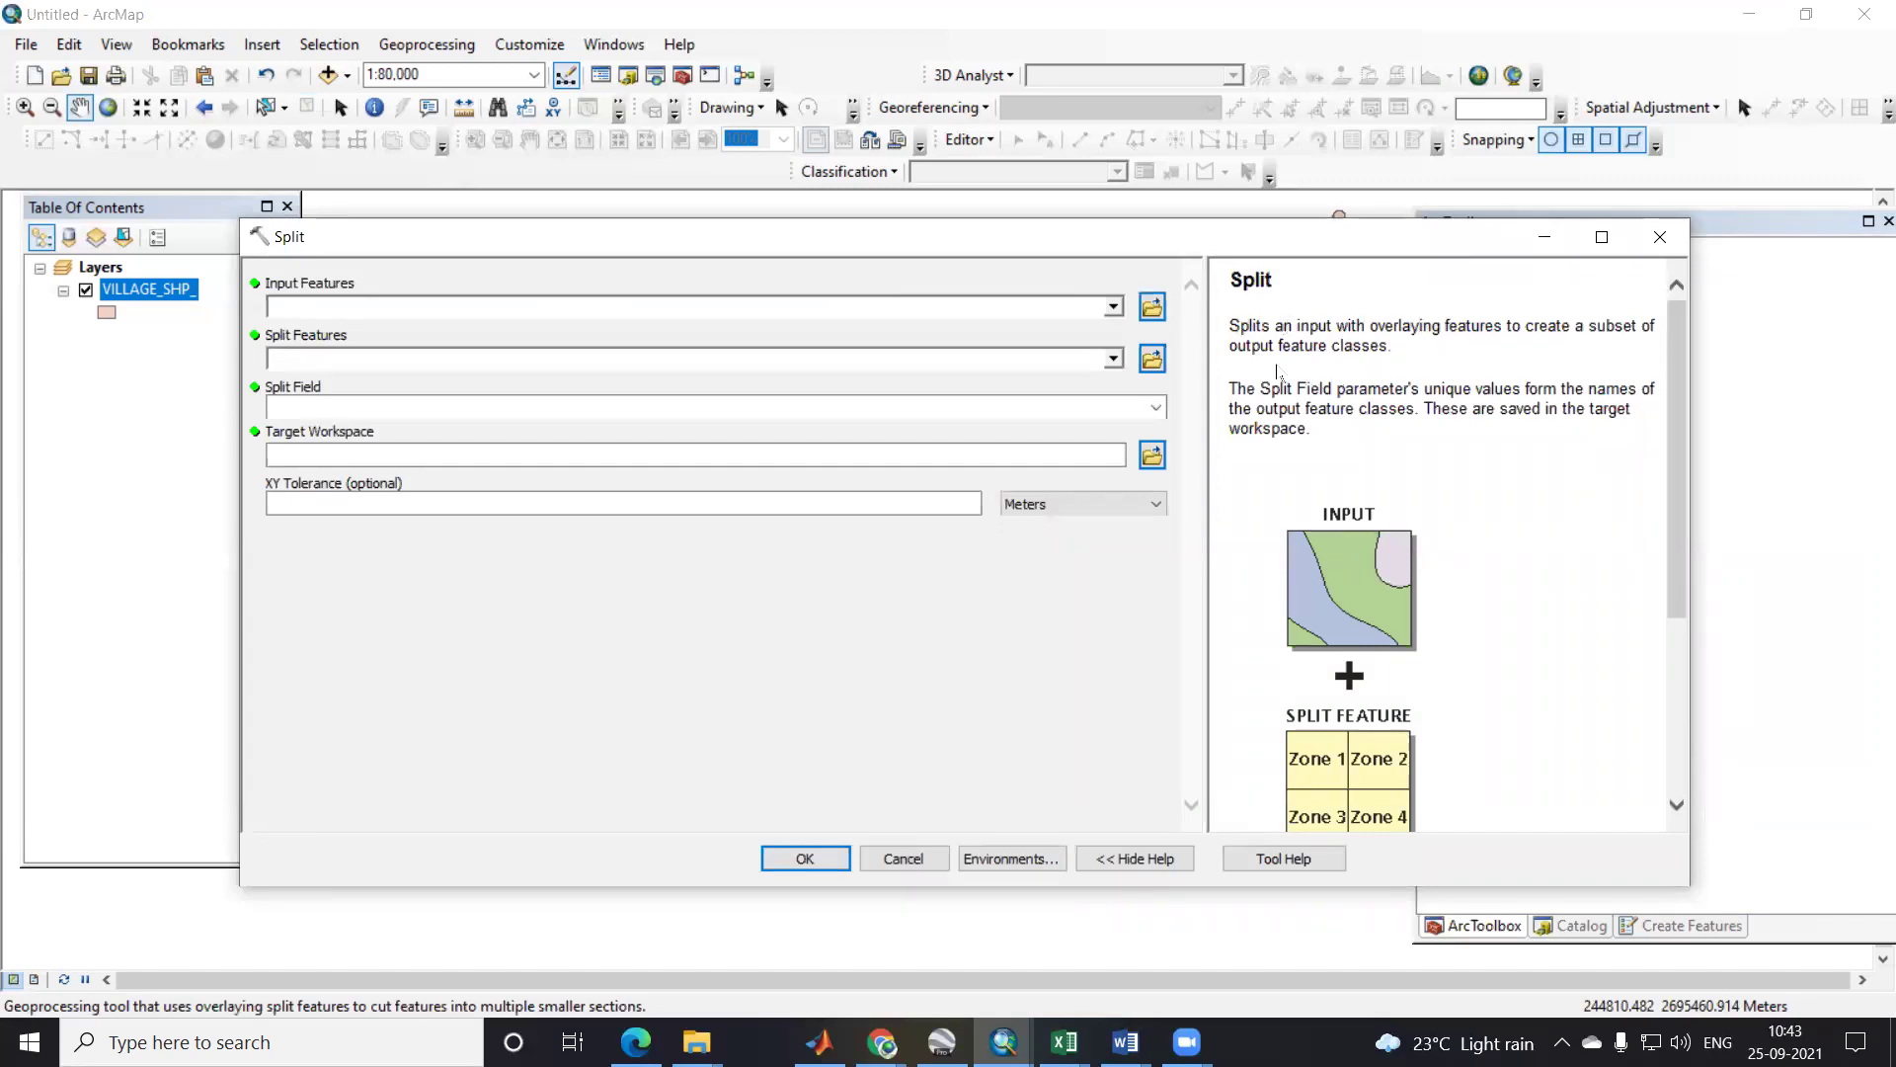
pyautogui.scroll(-2, 1326, 555)
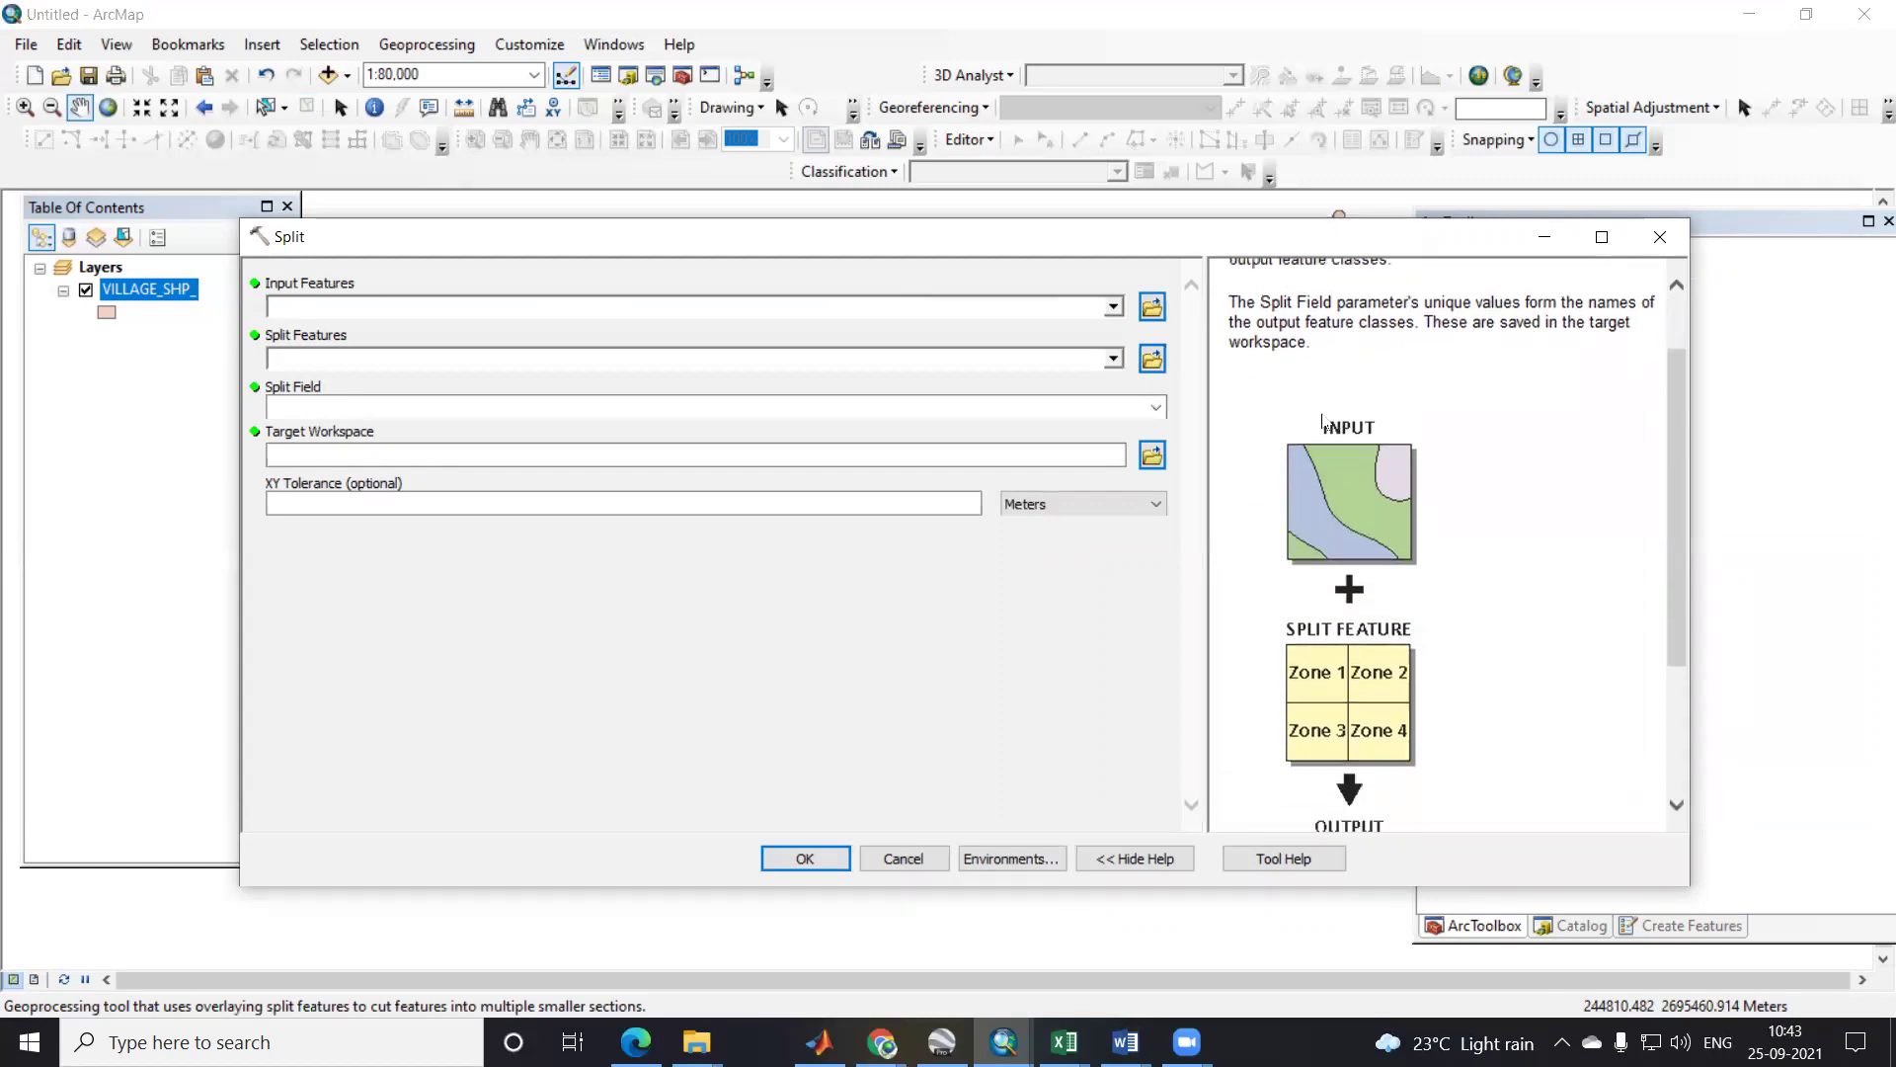
pyautogui.scroll(-2, 1355, 620)
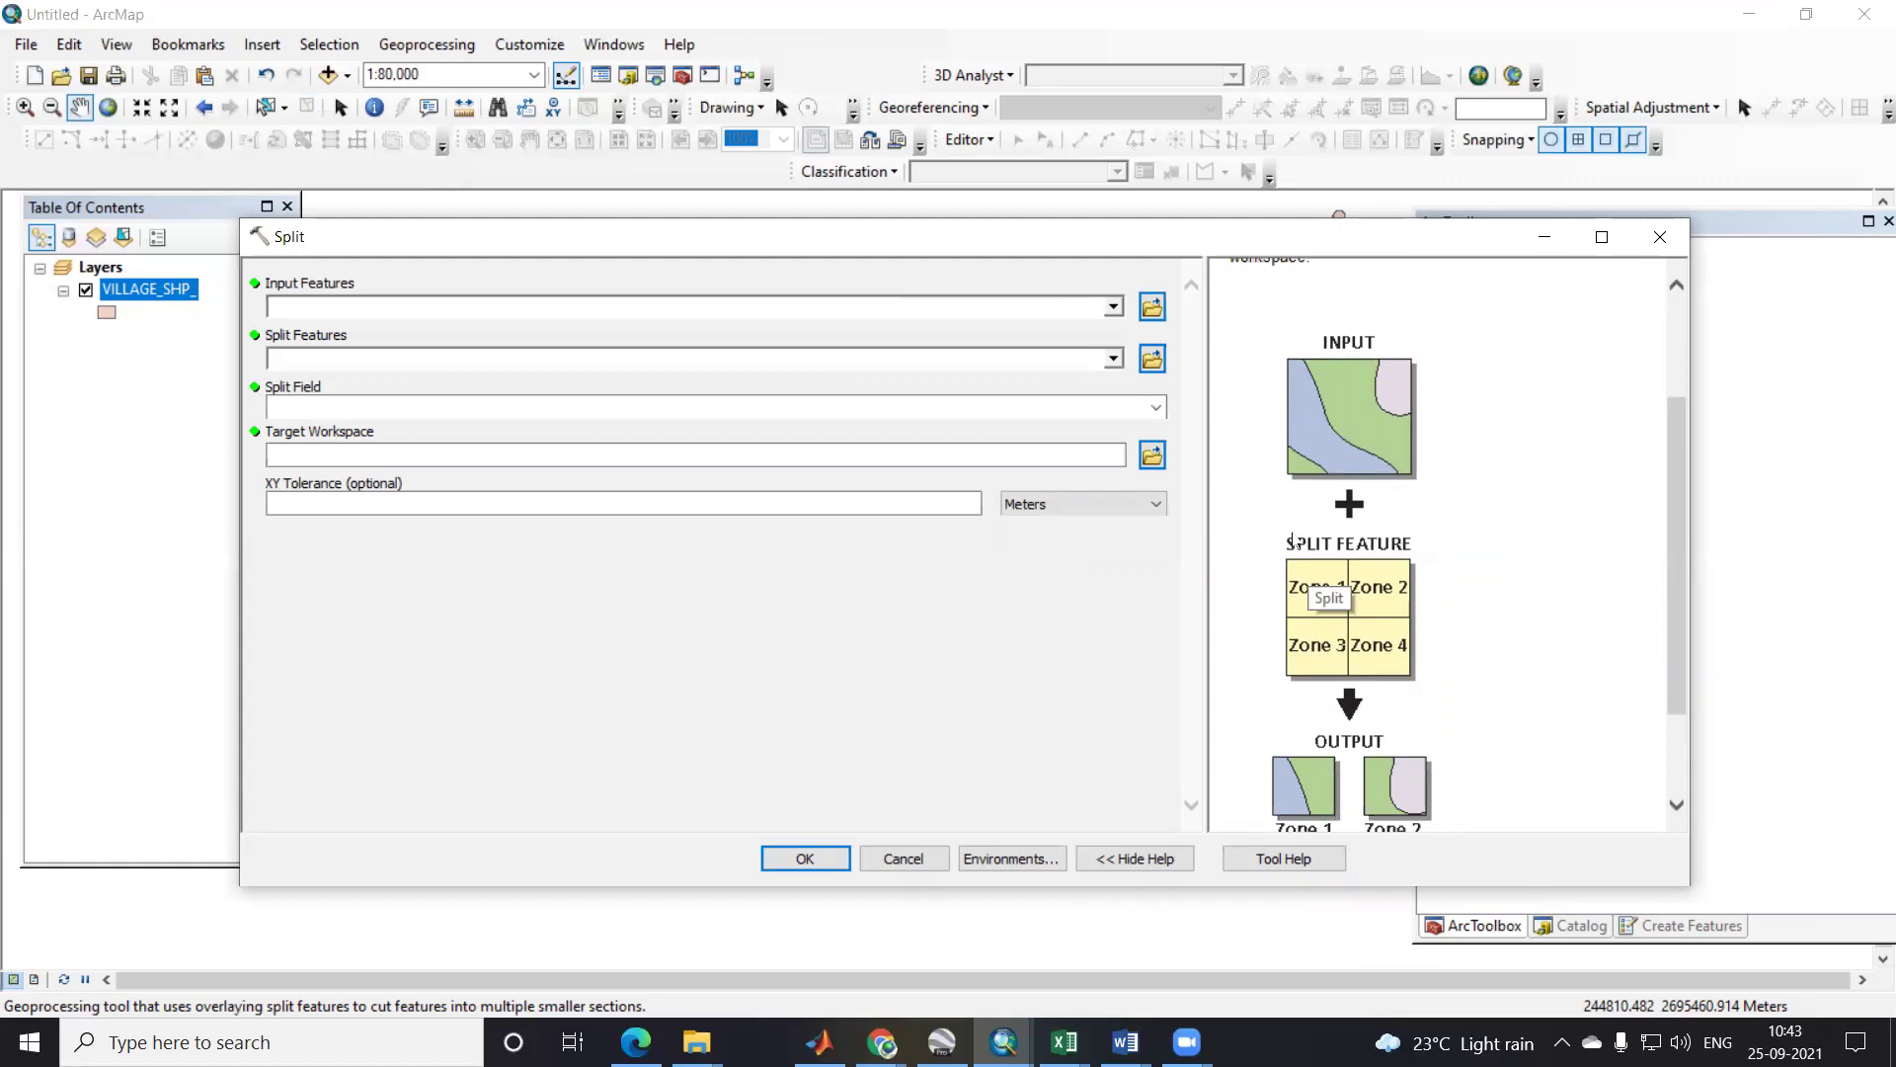
pyautogui.scroll(-2, 1385, 662)
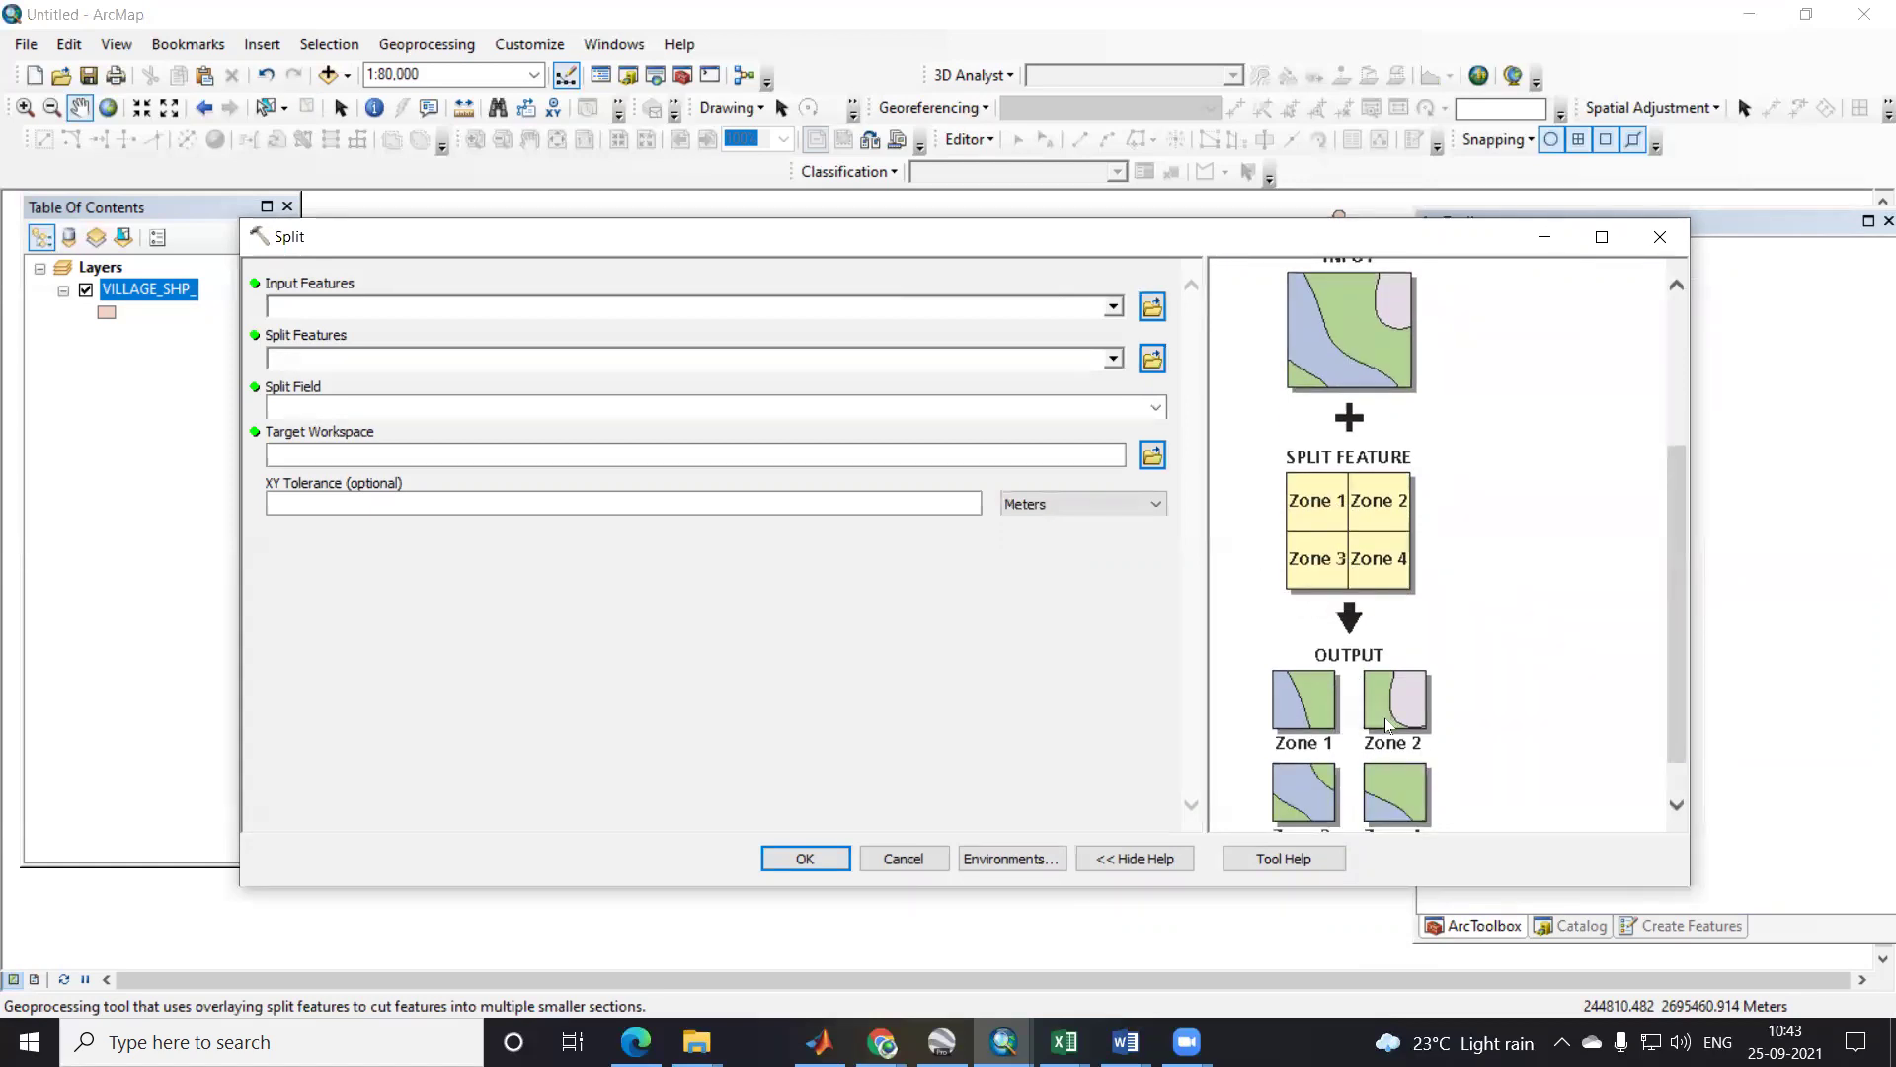
pyautogui.scroll(6, 1380, 753)
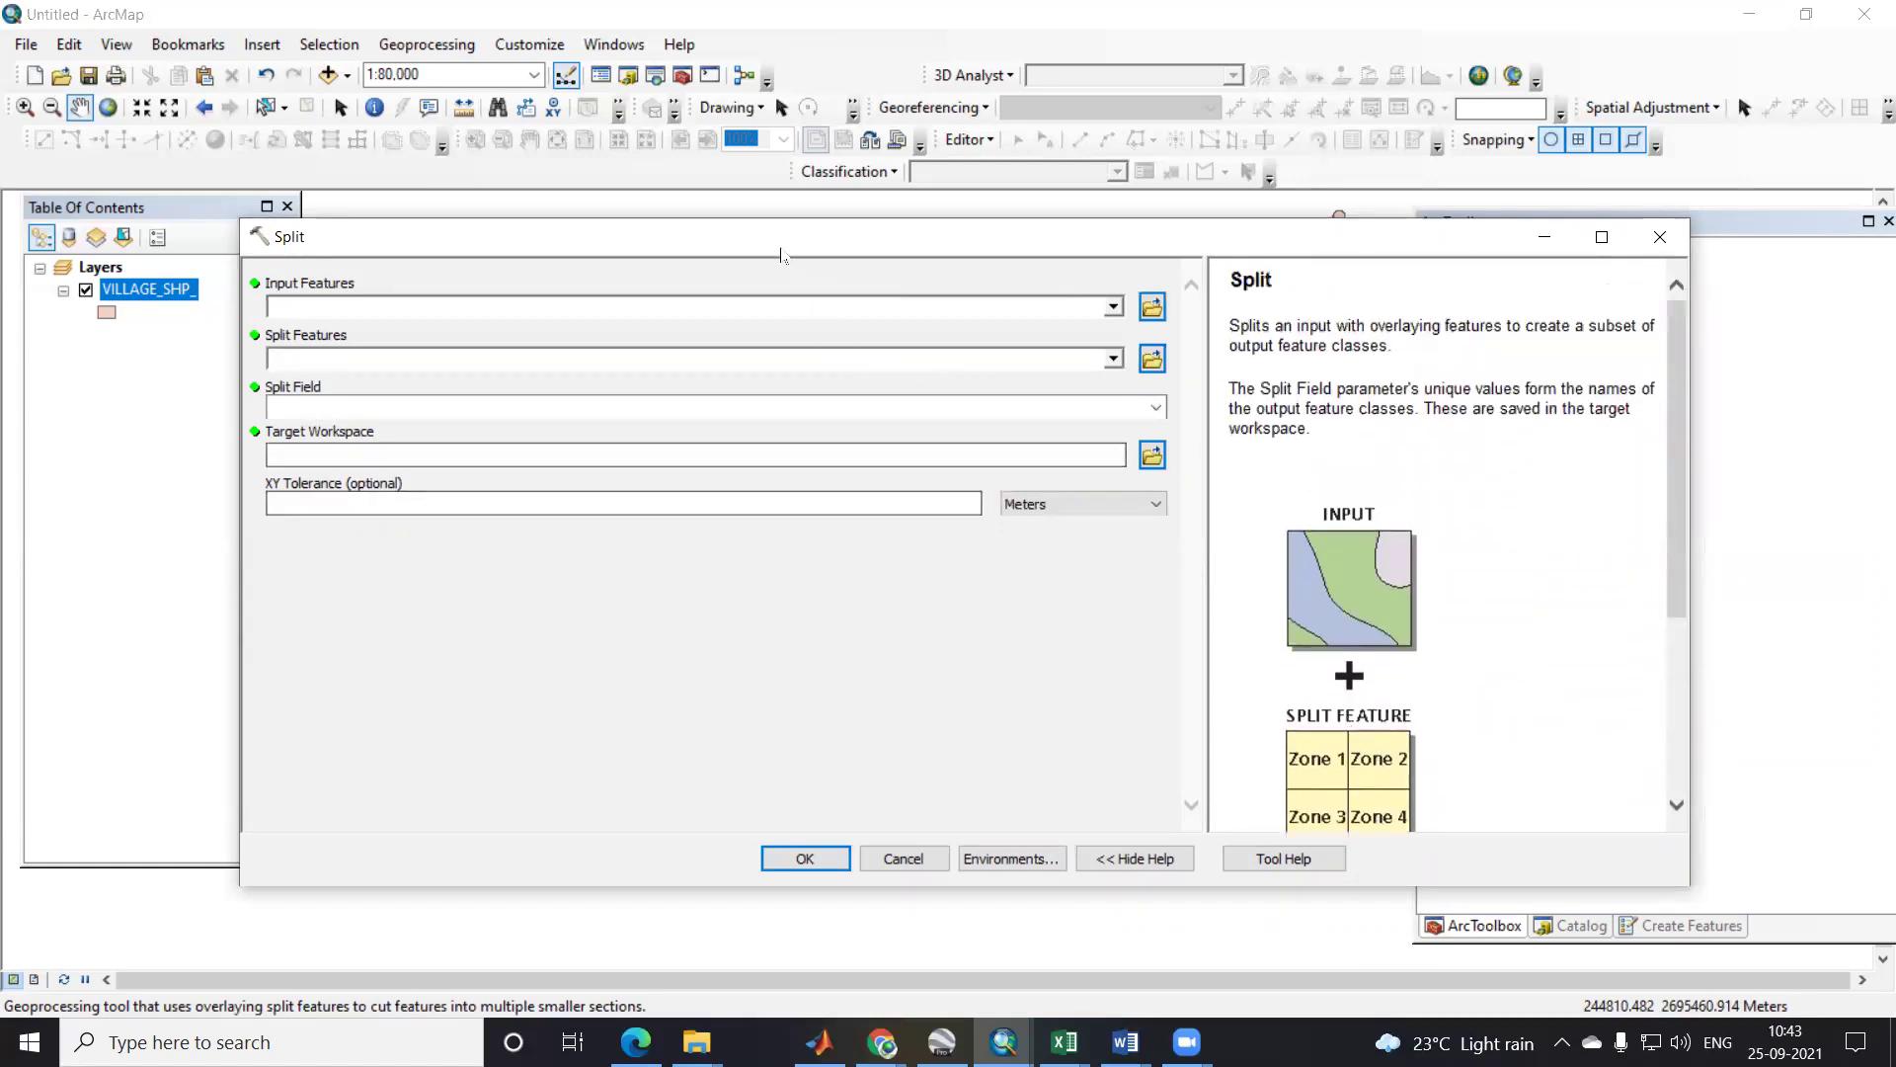
pyautogui.moveTo(783, 248); pyautogui.dragTo(1456, 252)
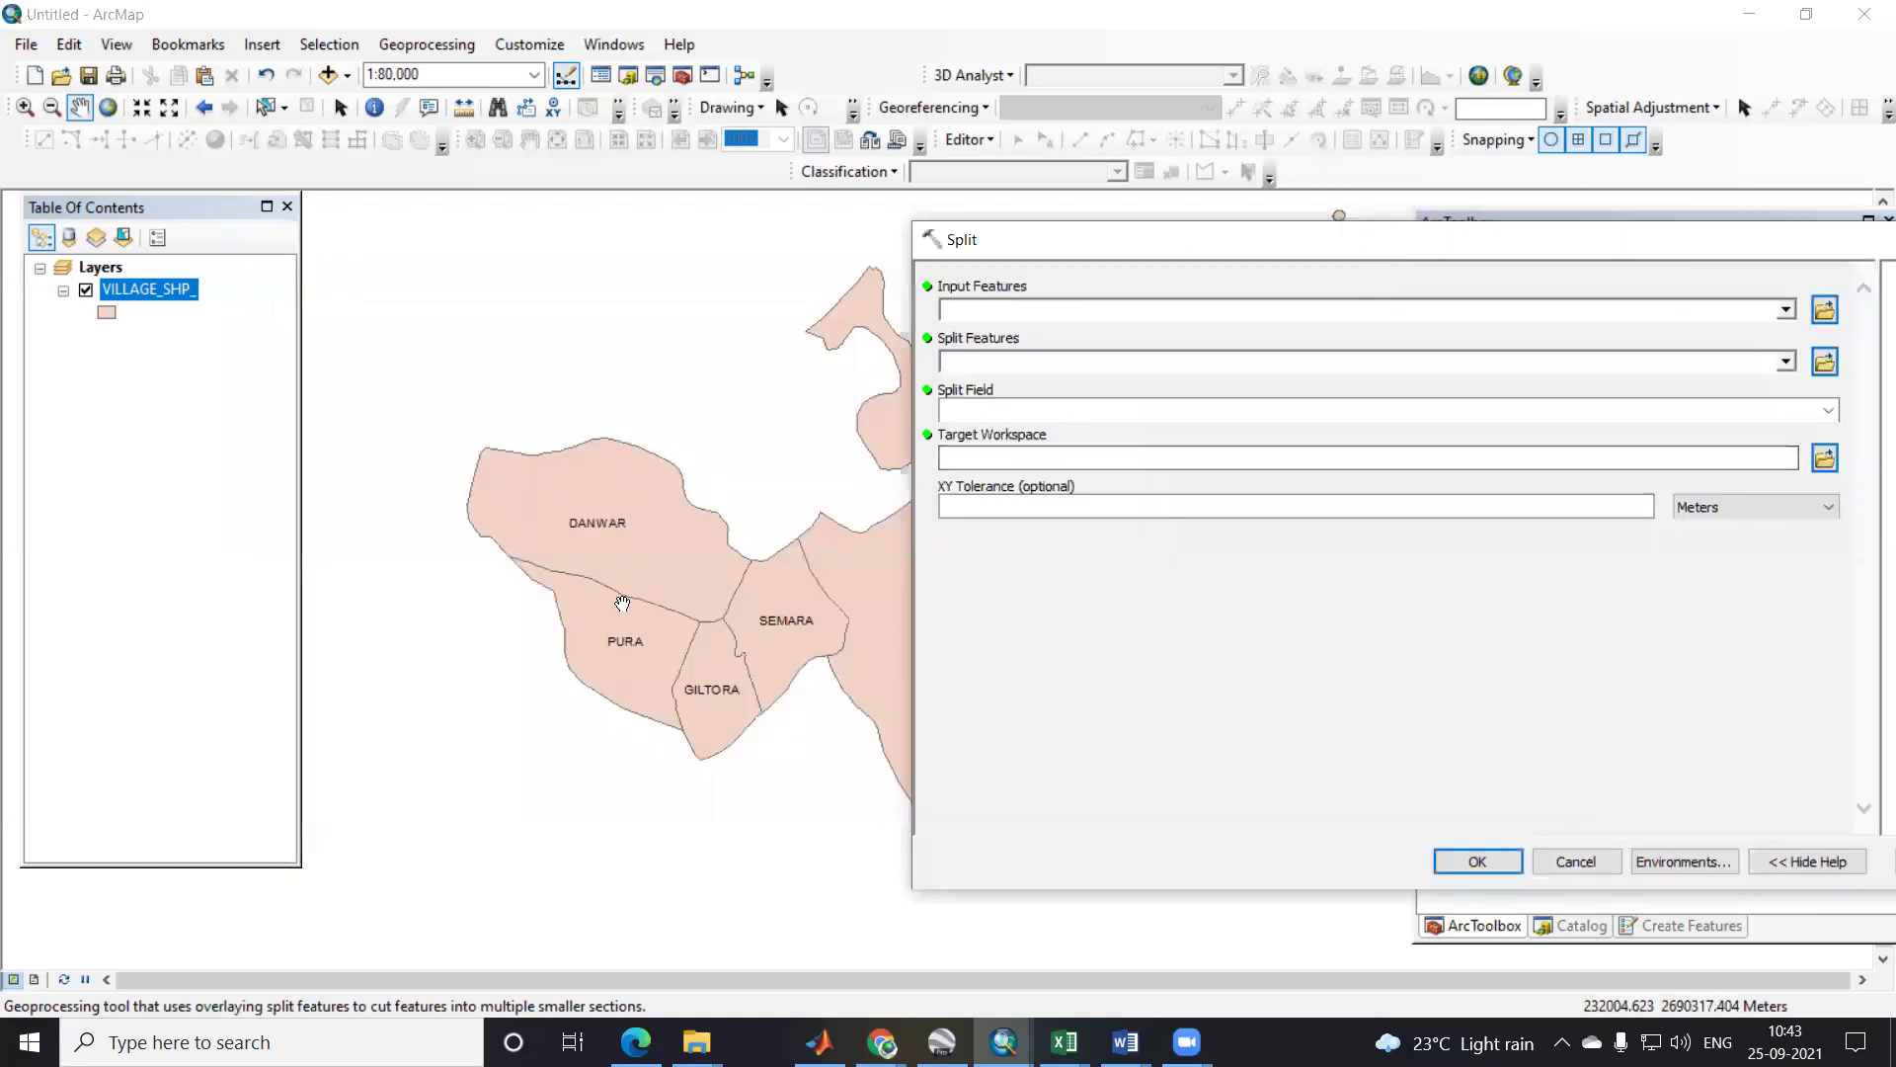
pyautogui.moveTo(1113, 263); pyautogui.dragTo(764, 300)
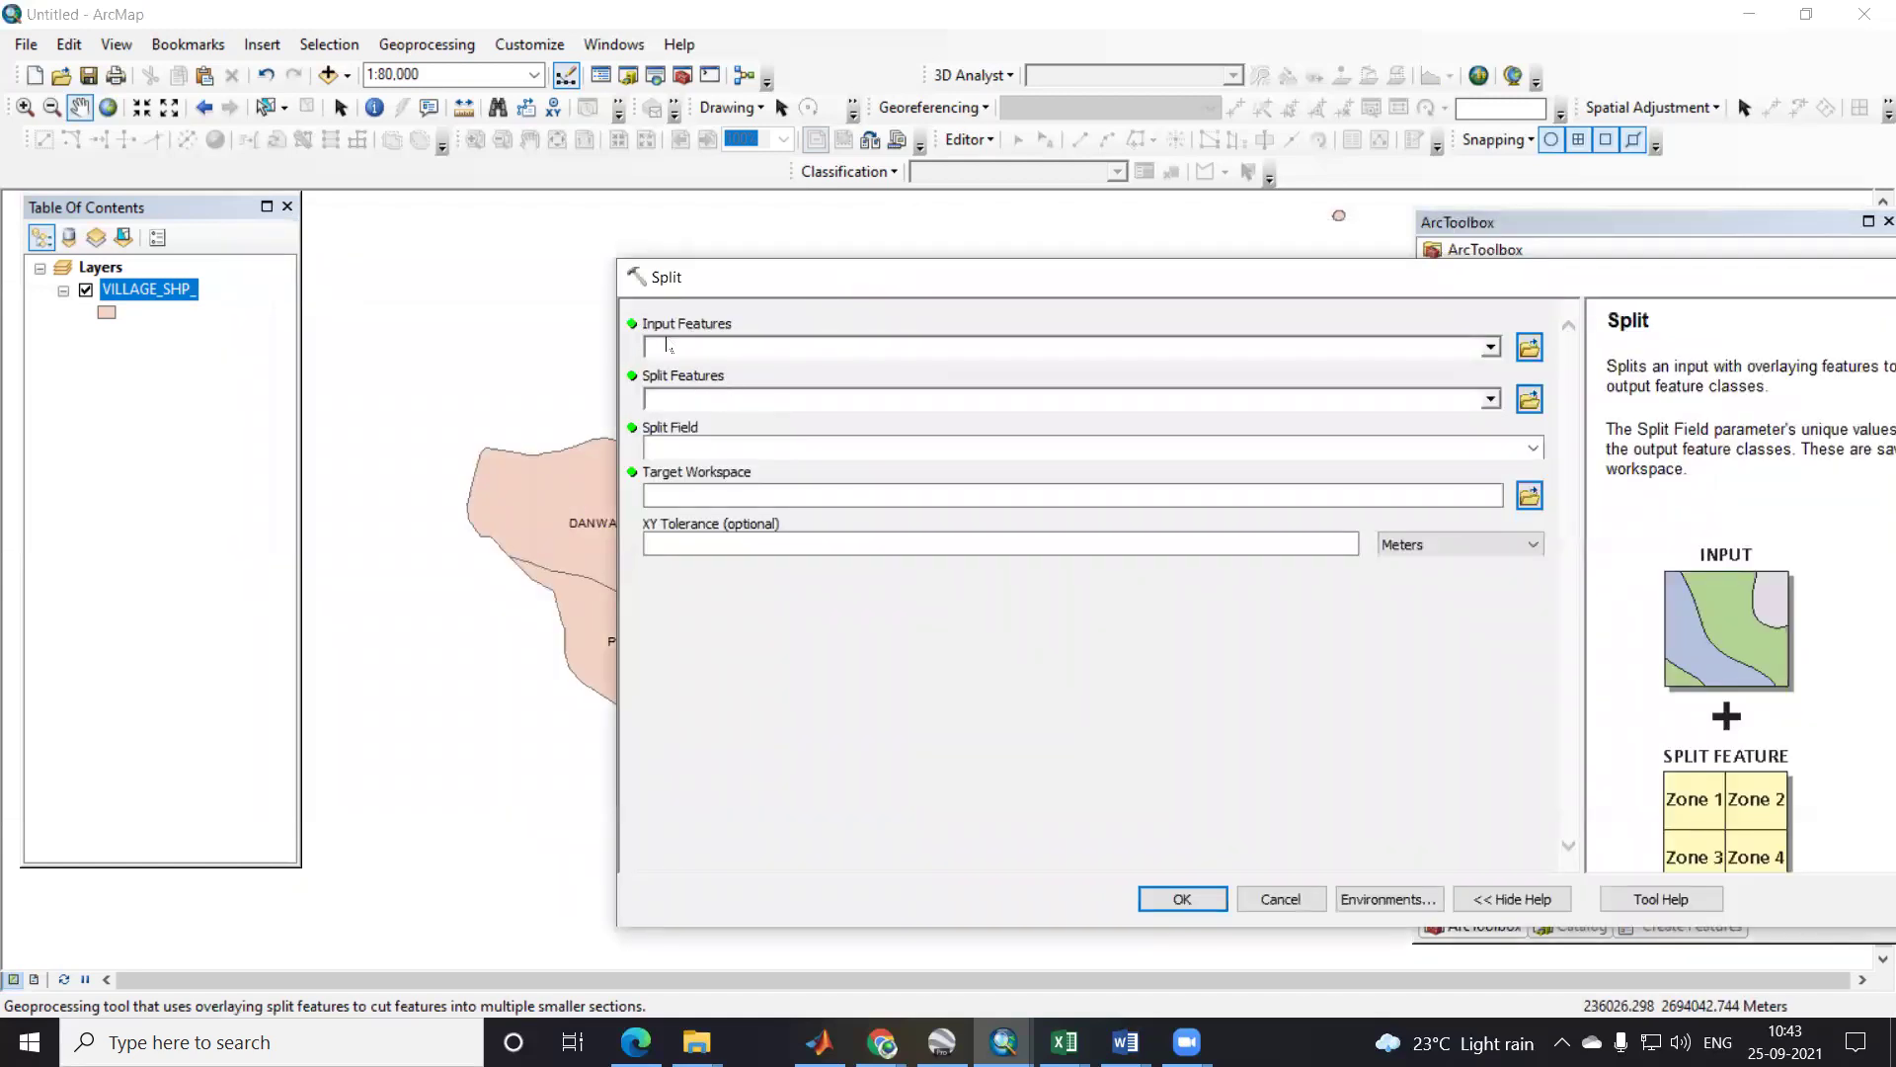
# Step: Set Input and Split Features to VILLAGE_SHP_ and Split Field to NAME, keeping the dialog fully visible
pyautogui.click(1490, 347)
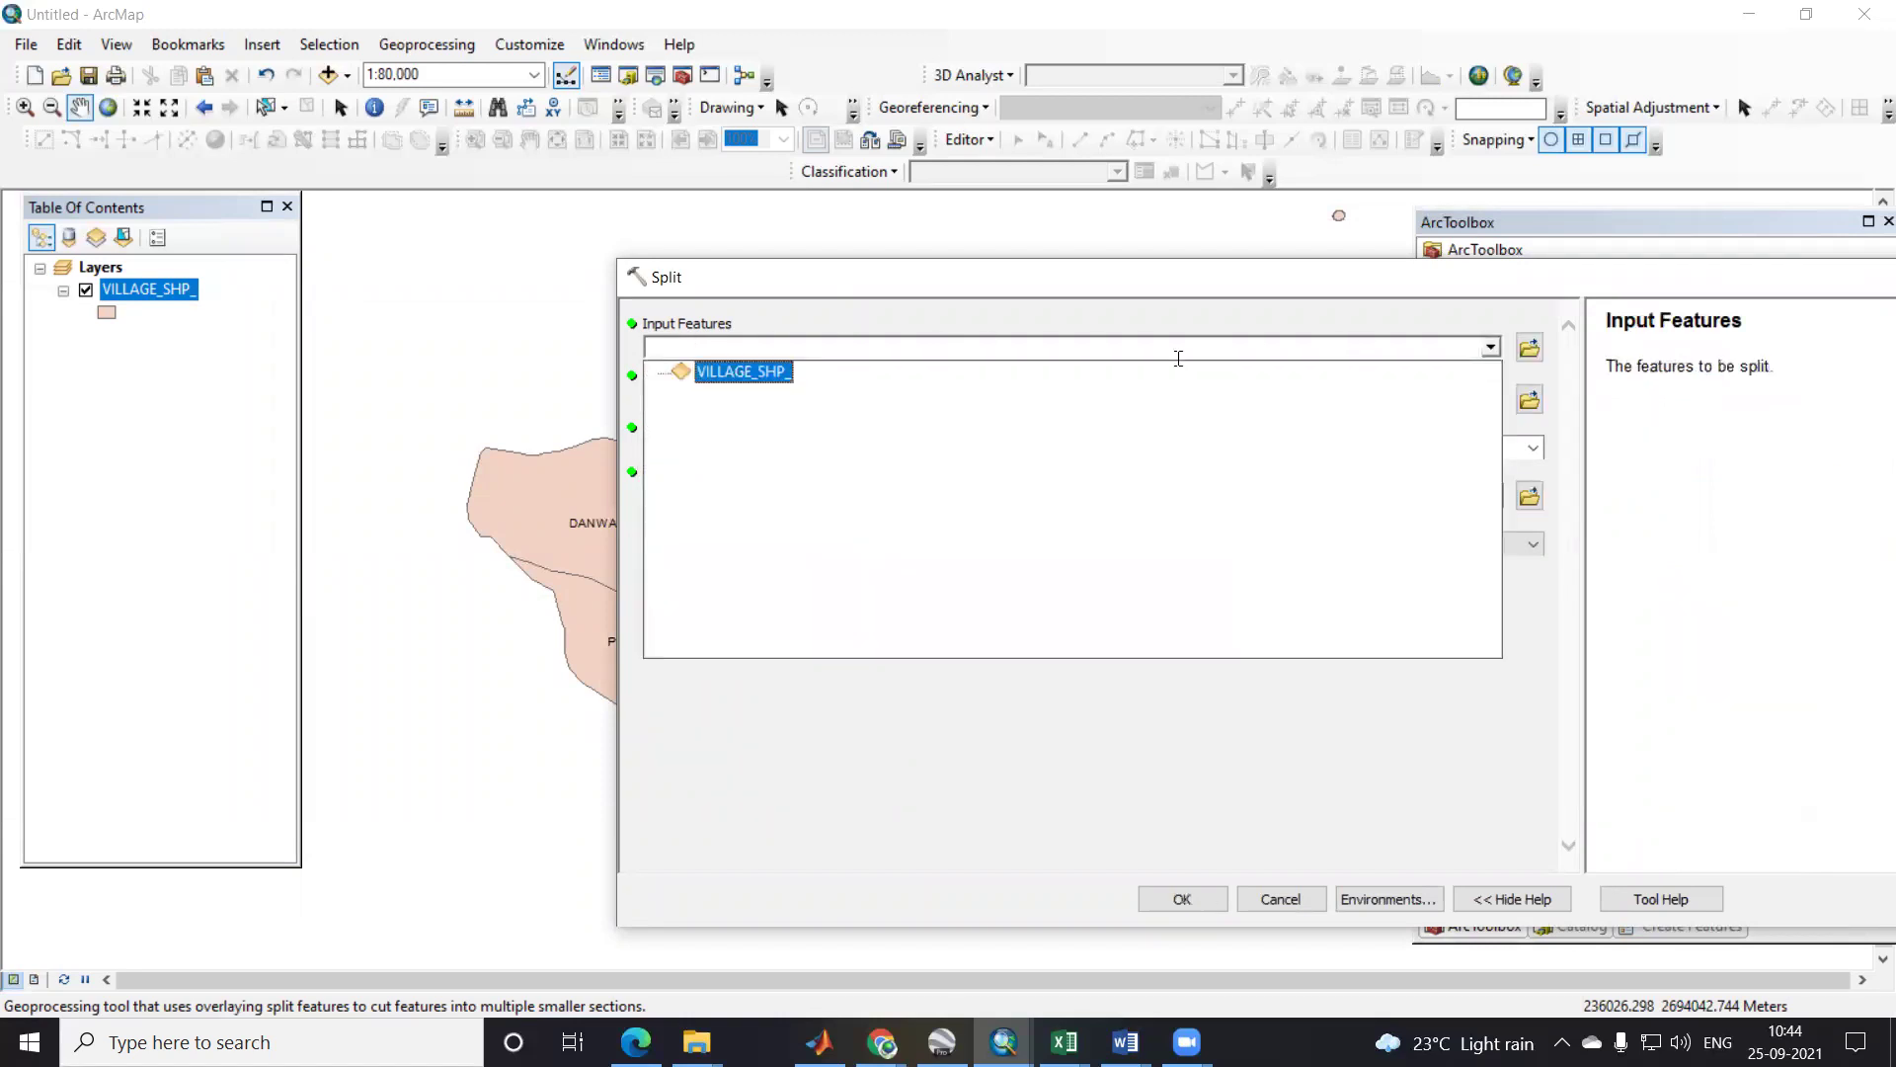
pyautogui.click(780, 378)
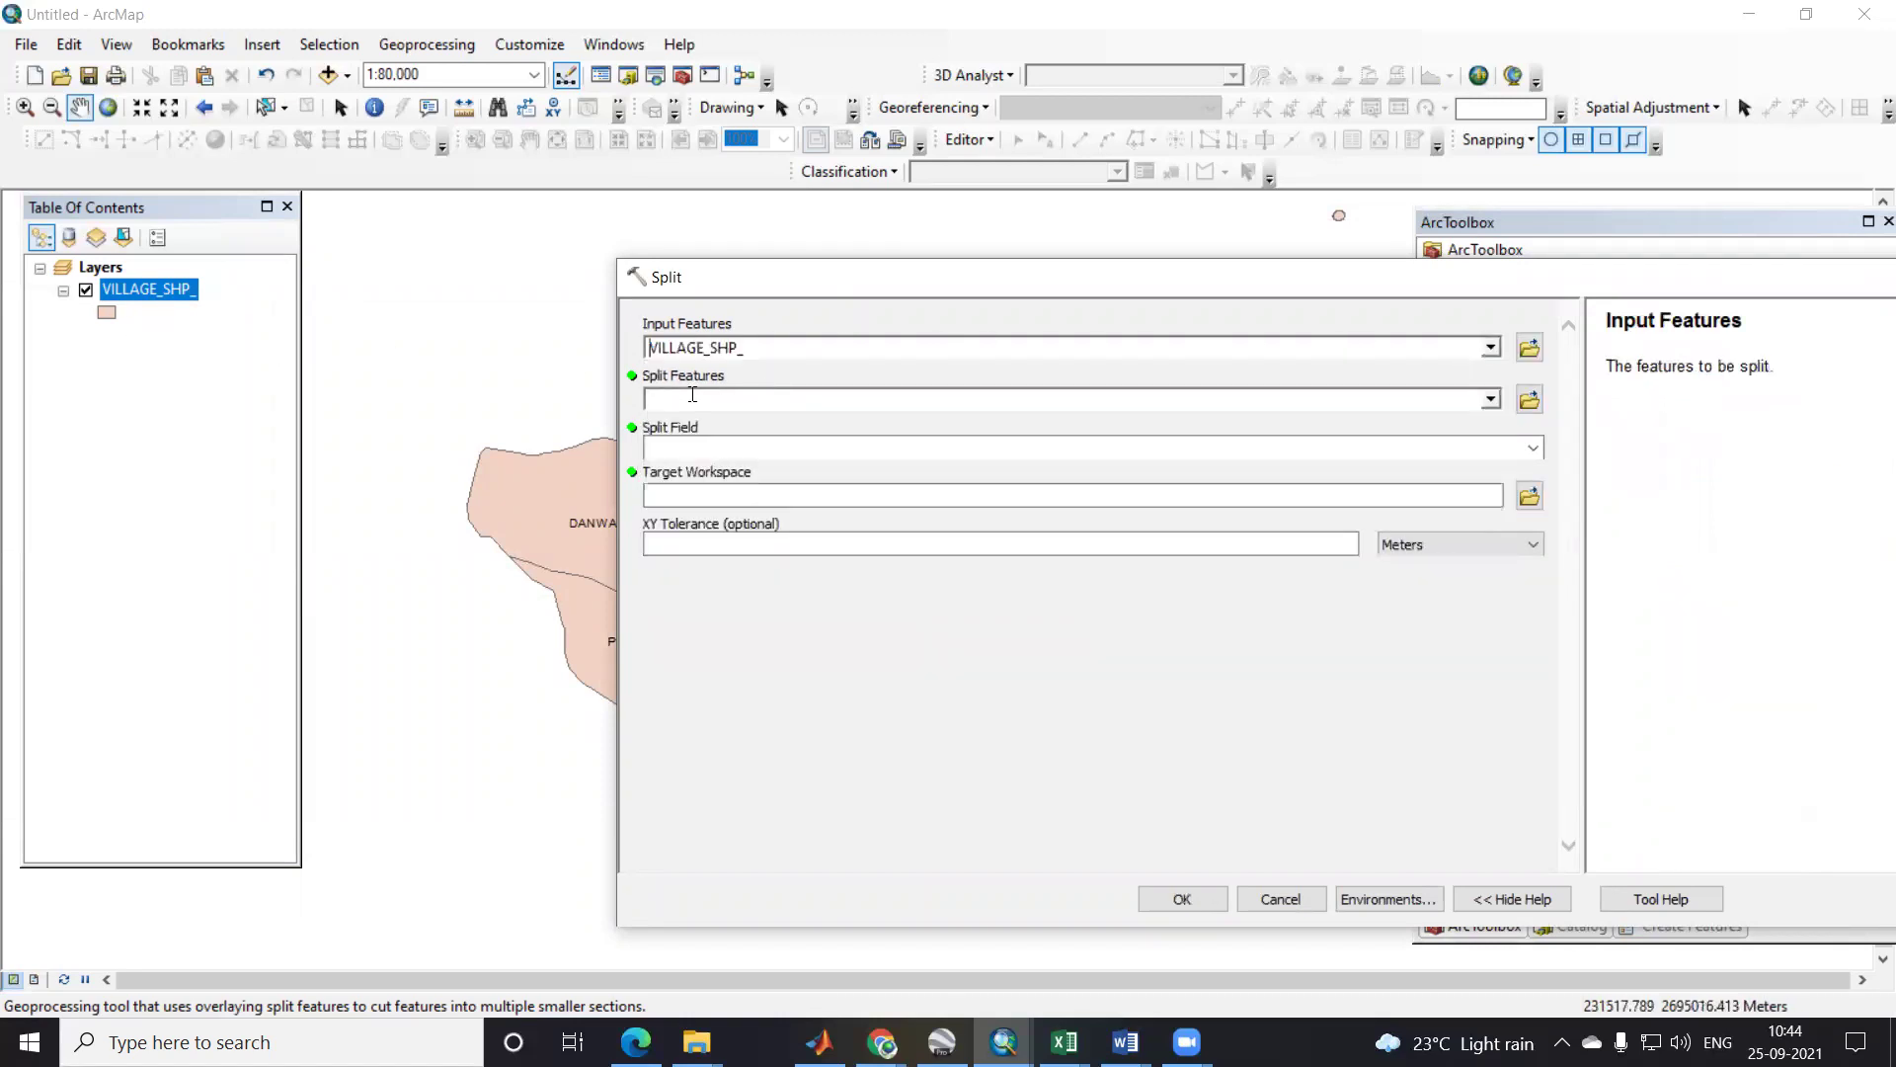
pyautogui.click(1495, 401)
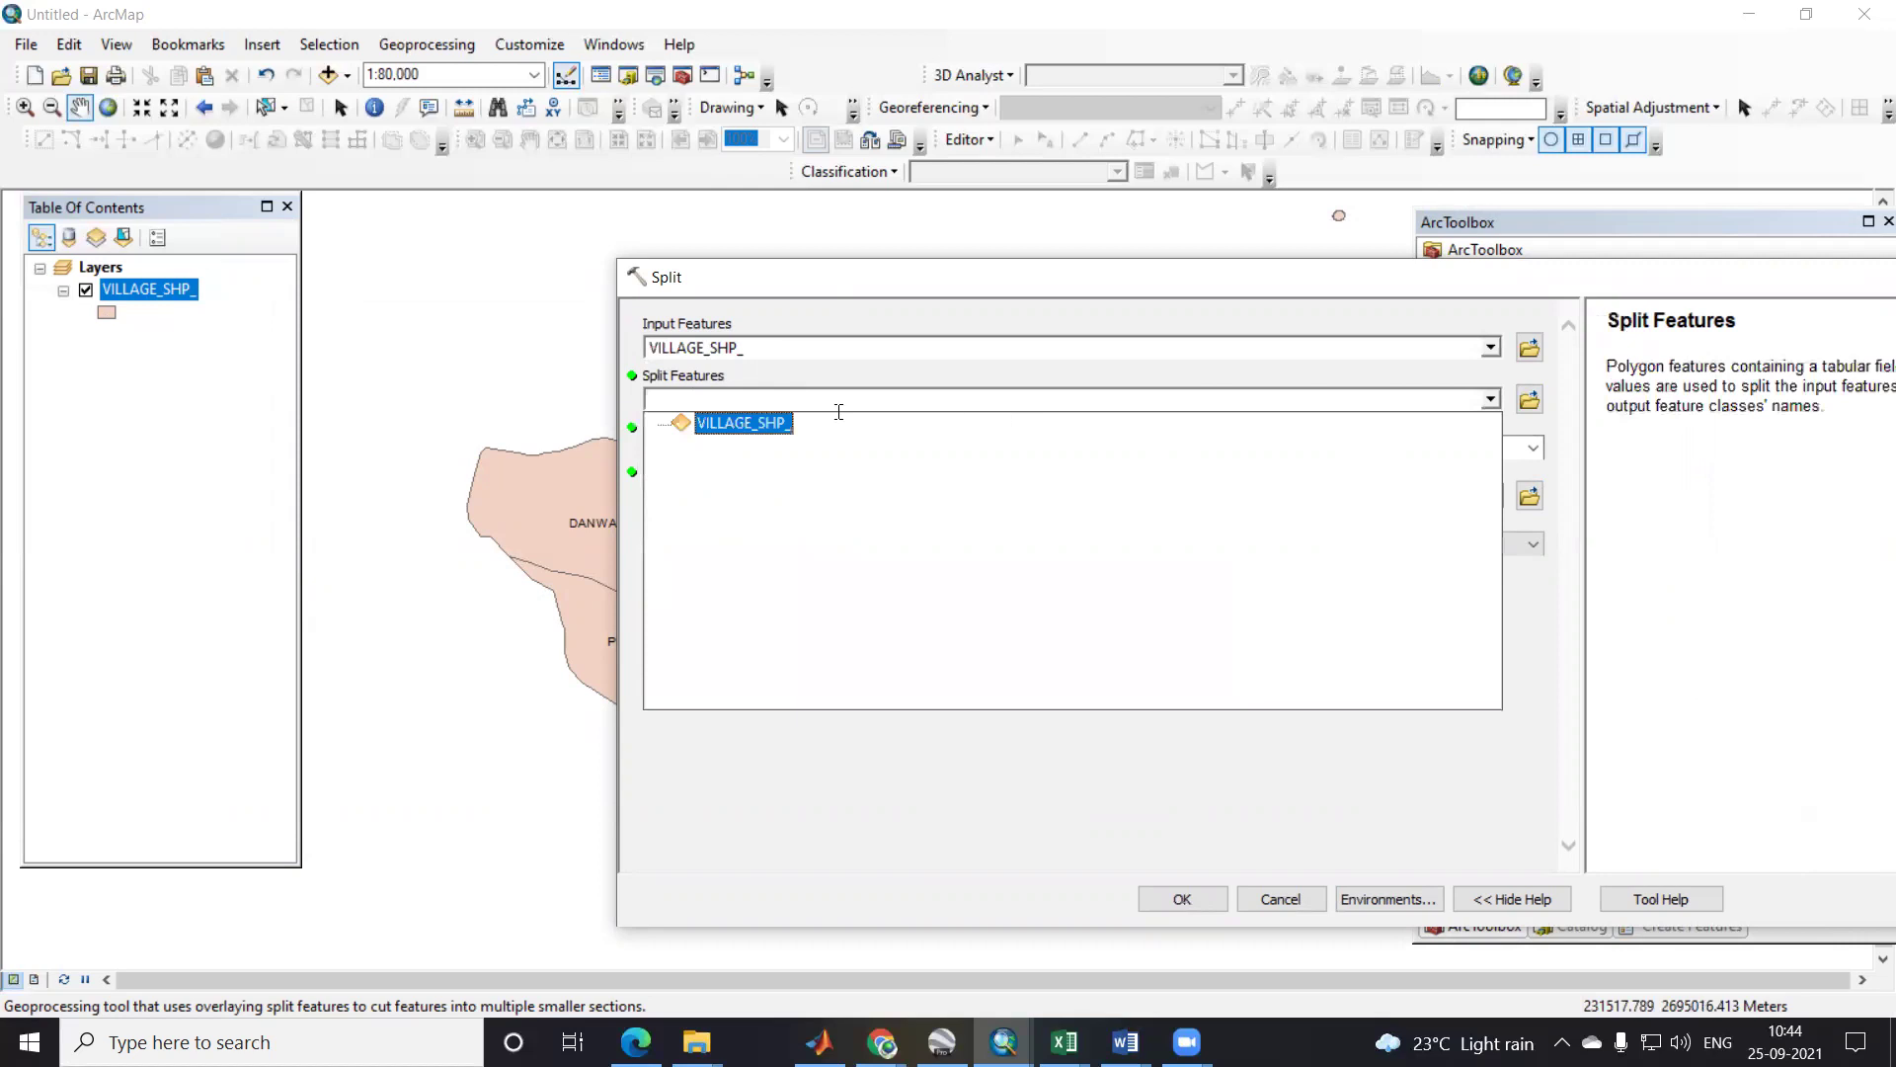
pyautogui.click(762, 424)
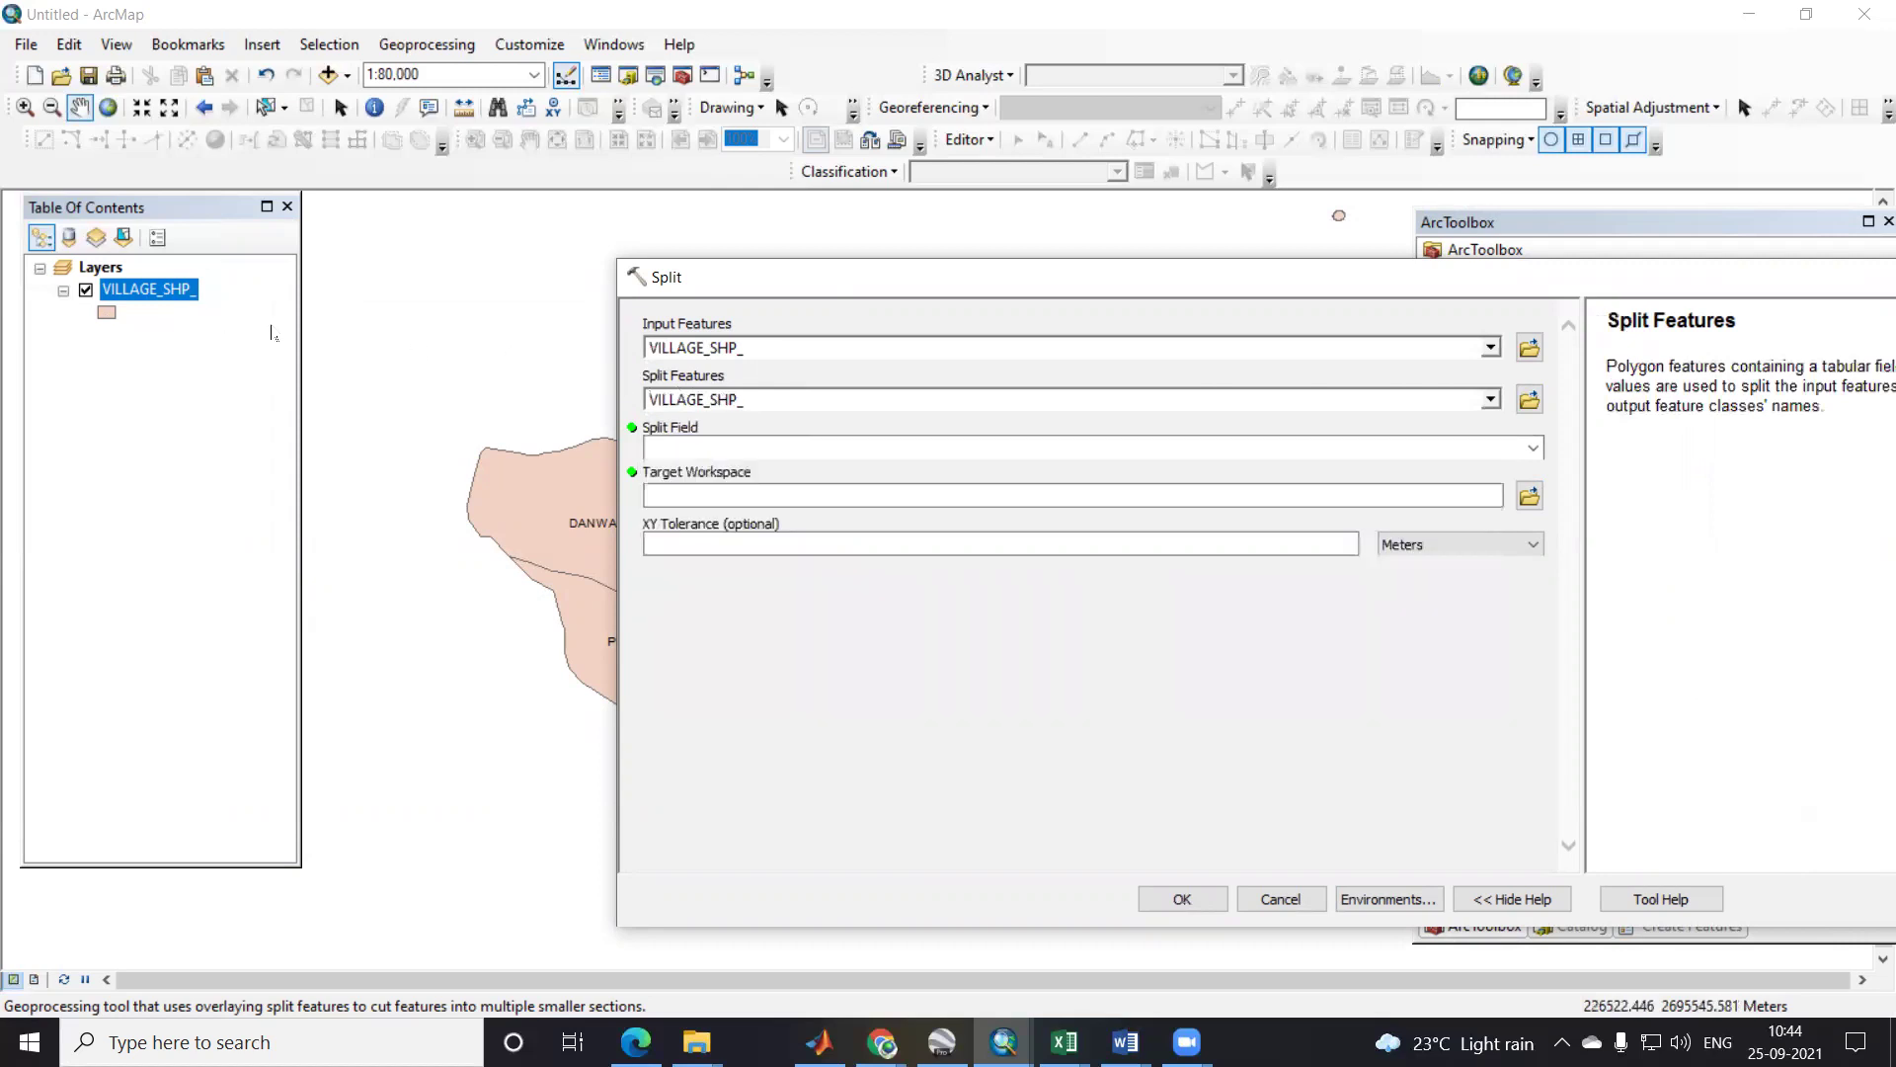
pyautogui.click(736, 442)
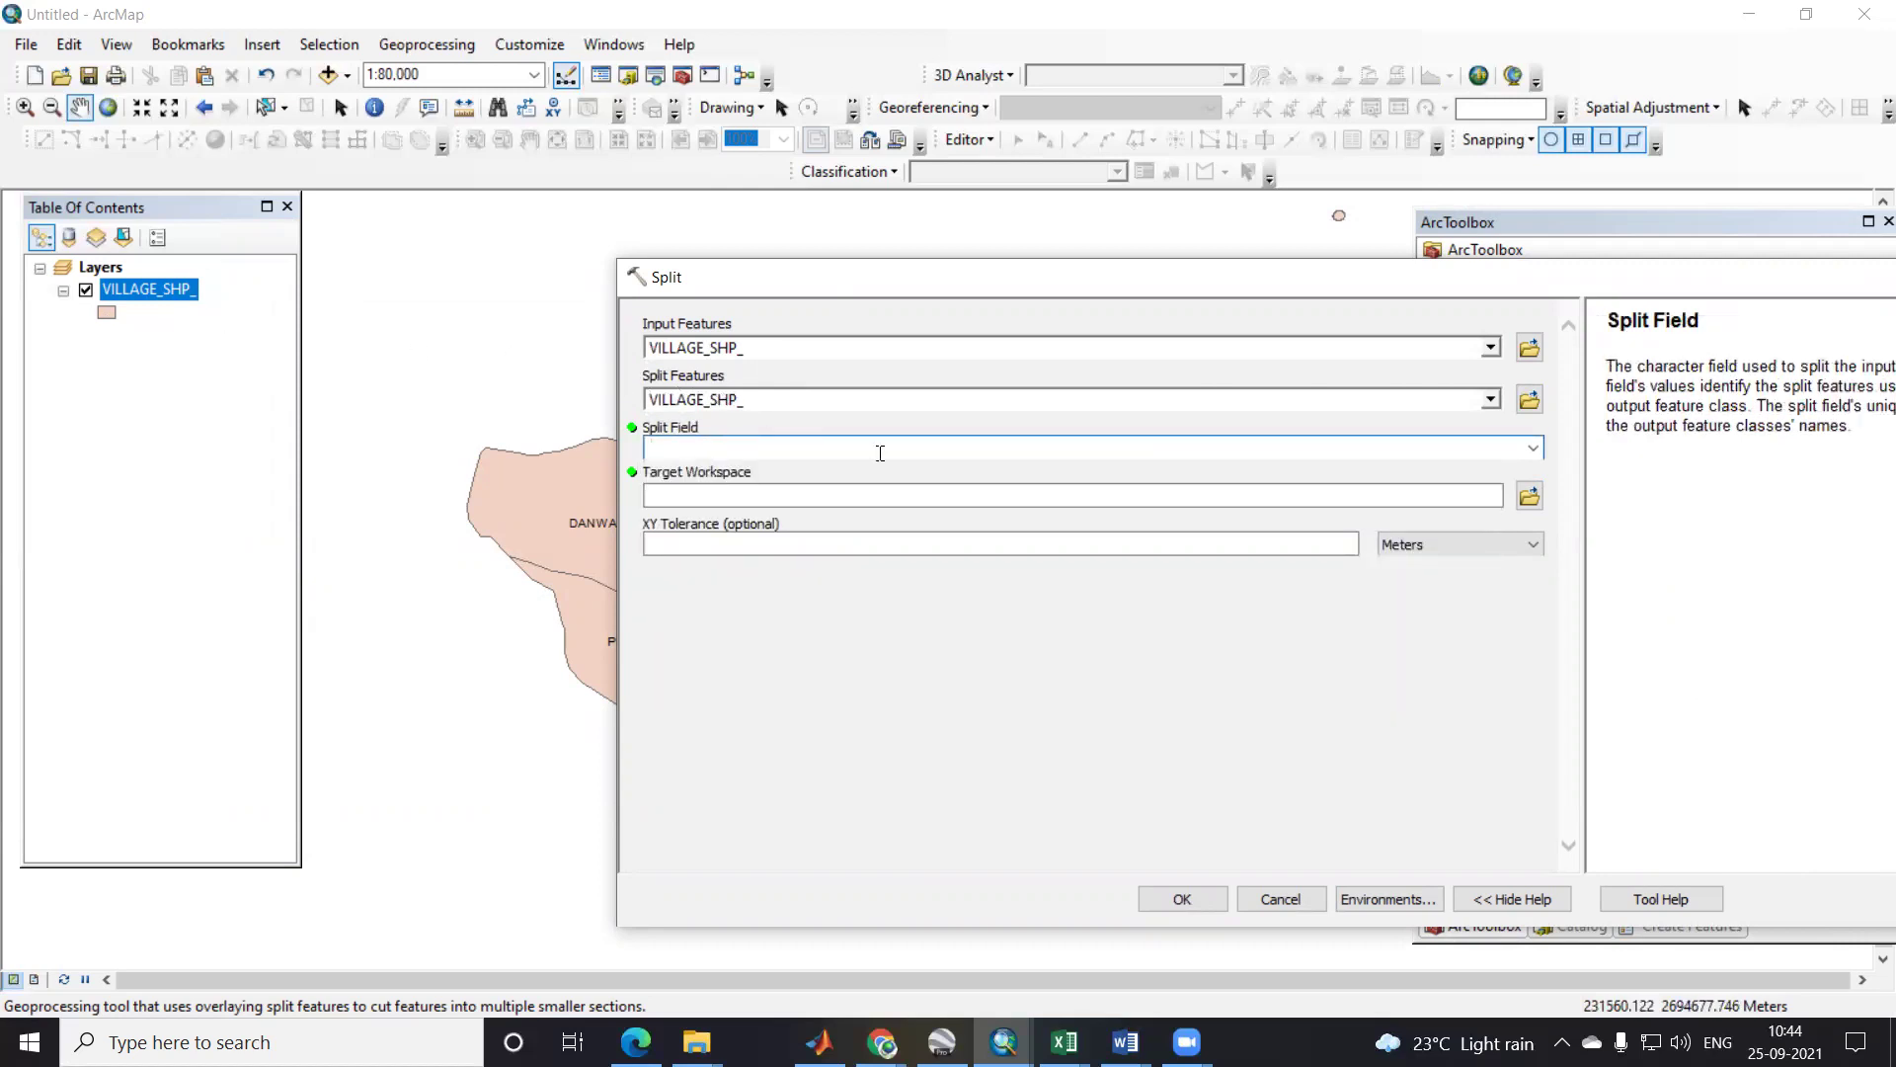
pyautogui.click(781, 450)
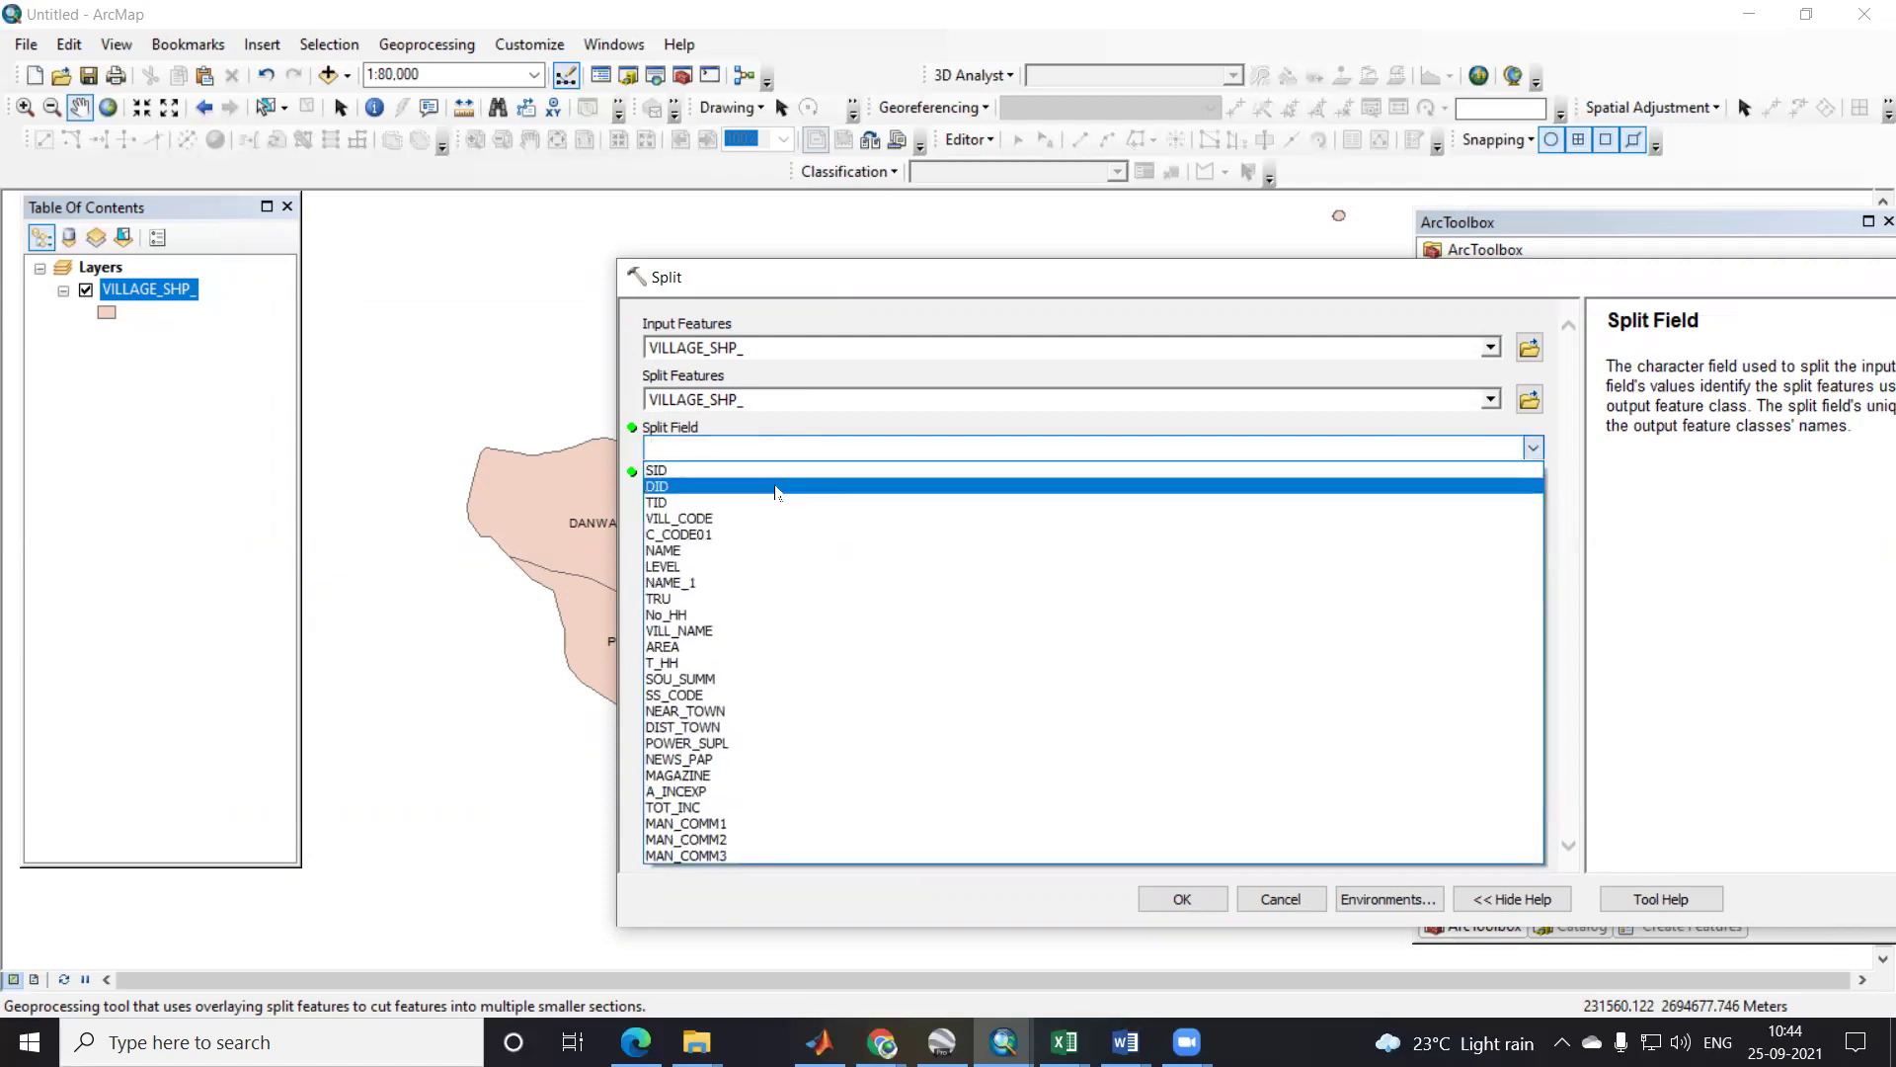
pyautogui.click(720, 550)
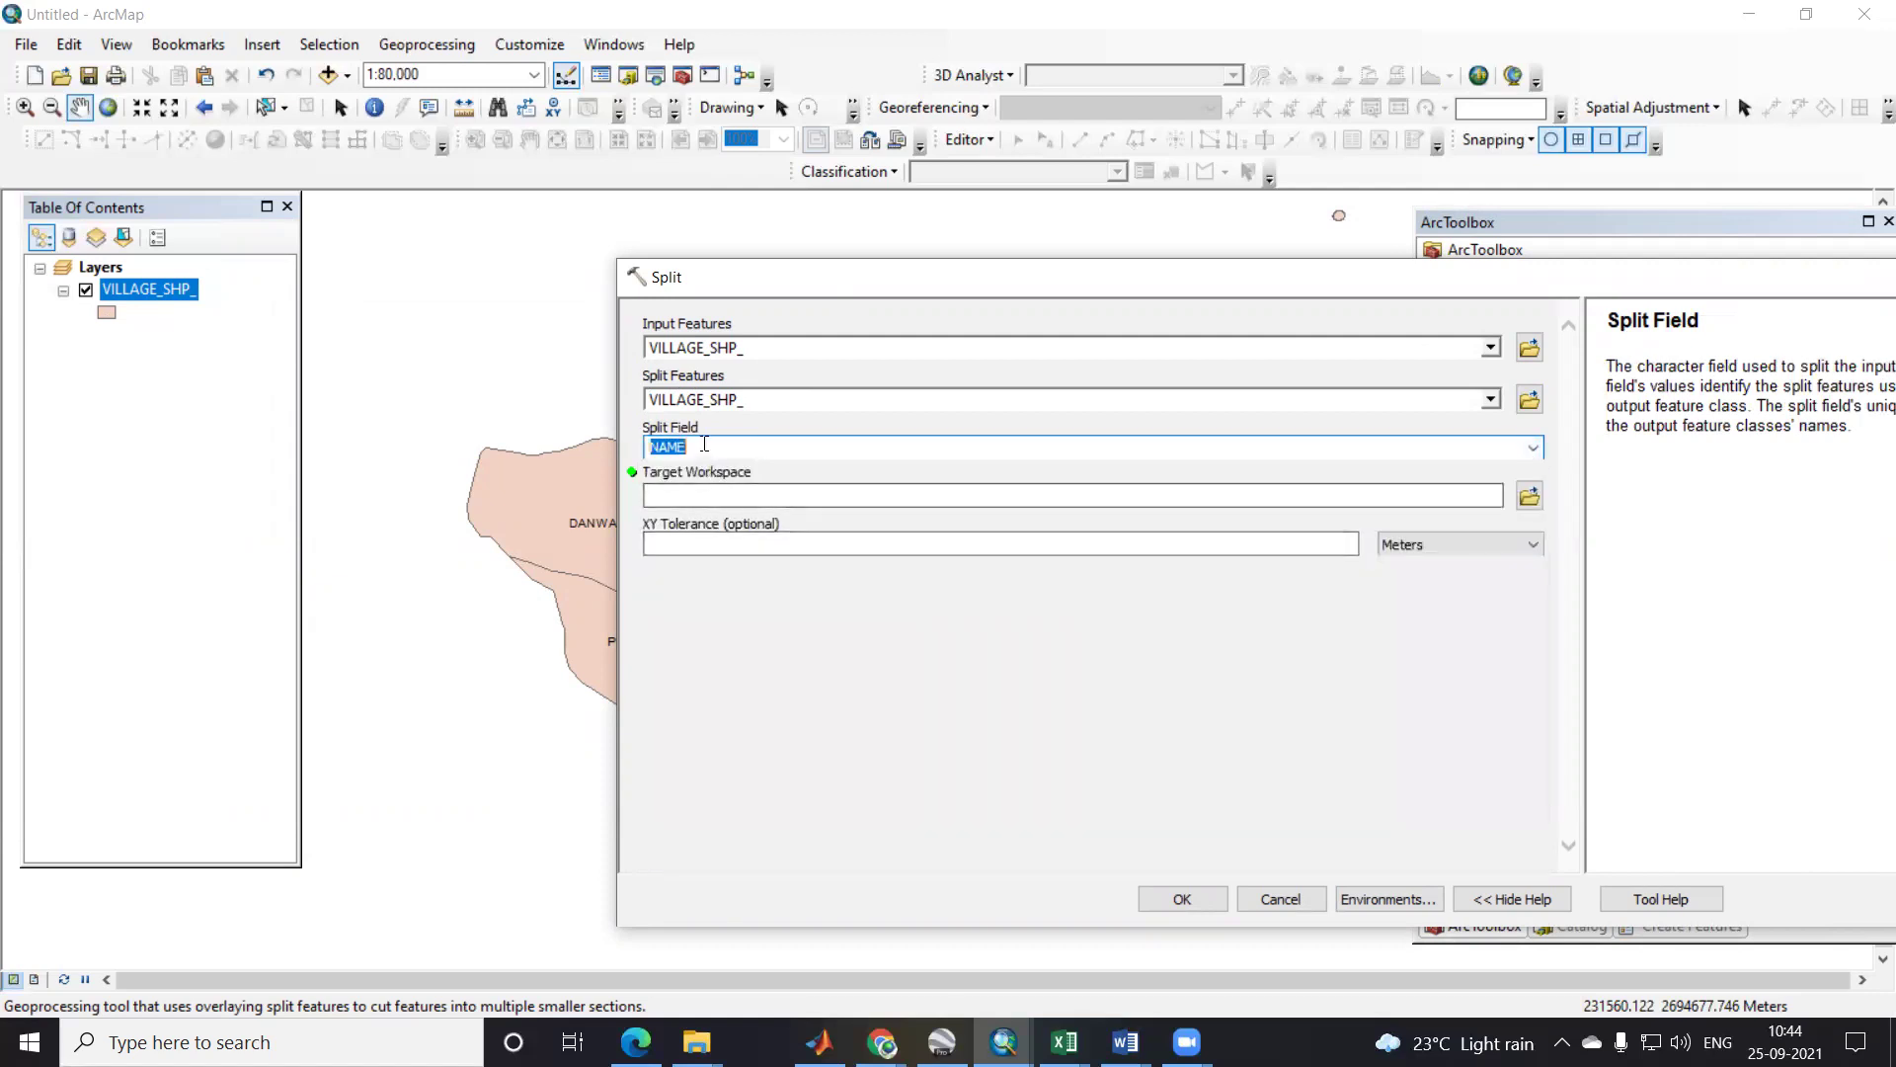
pyautogui.click(704, 444)
pyautogui.moveTo(819, 296); pyautogui.dragTo(1204, 344)
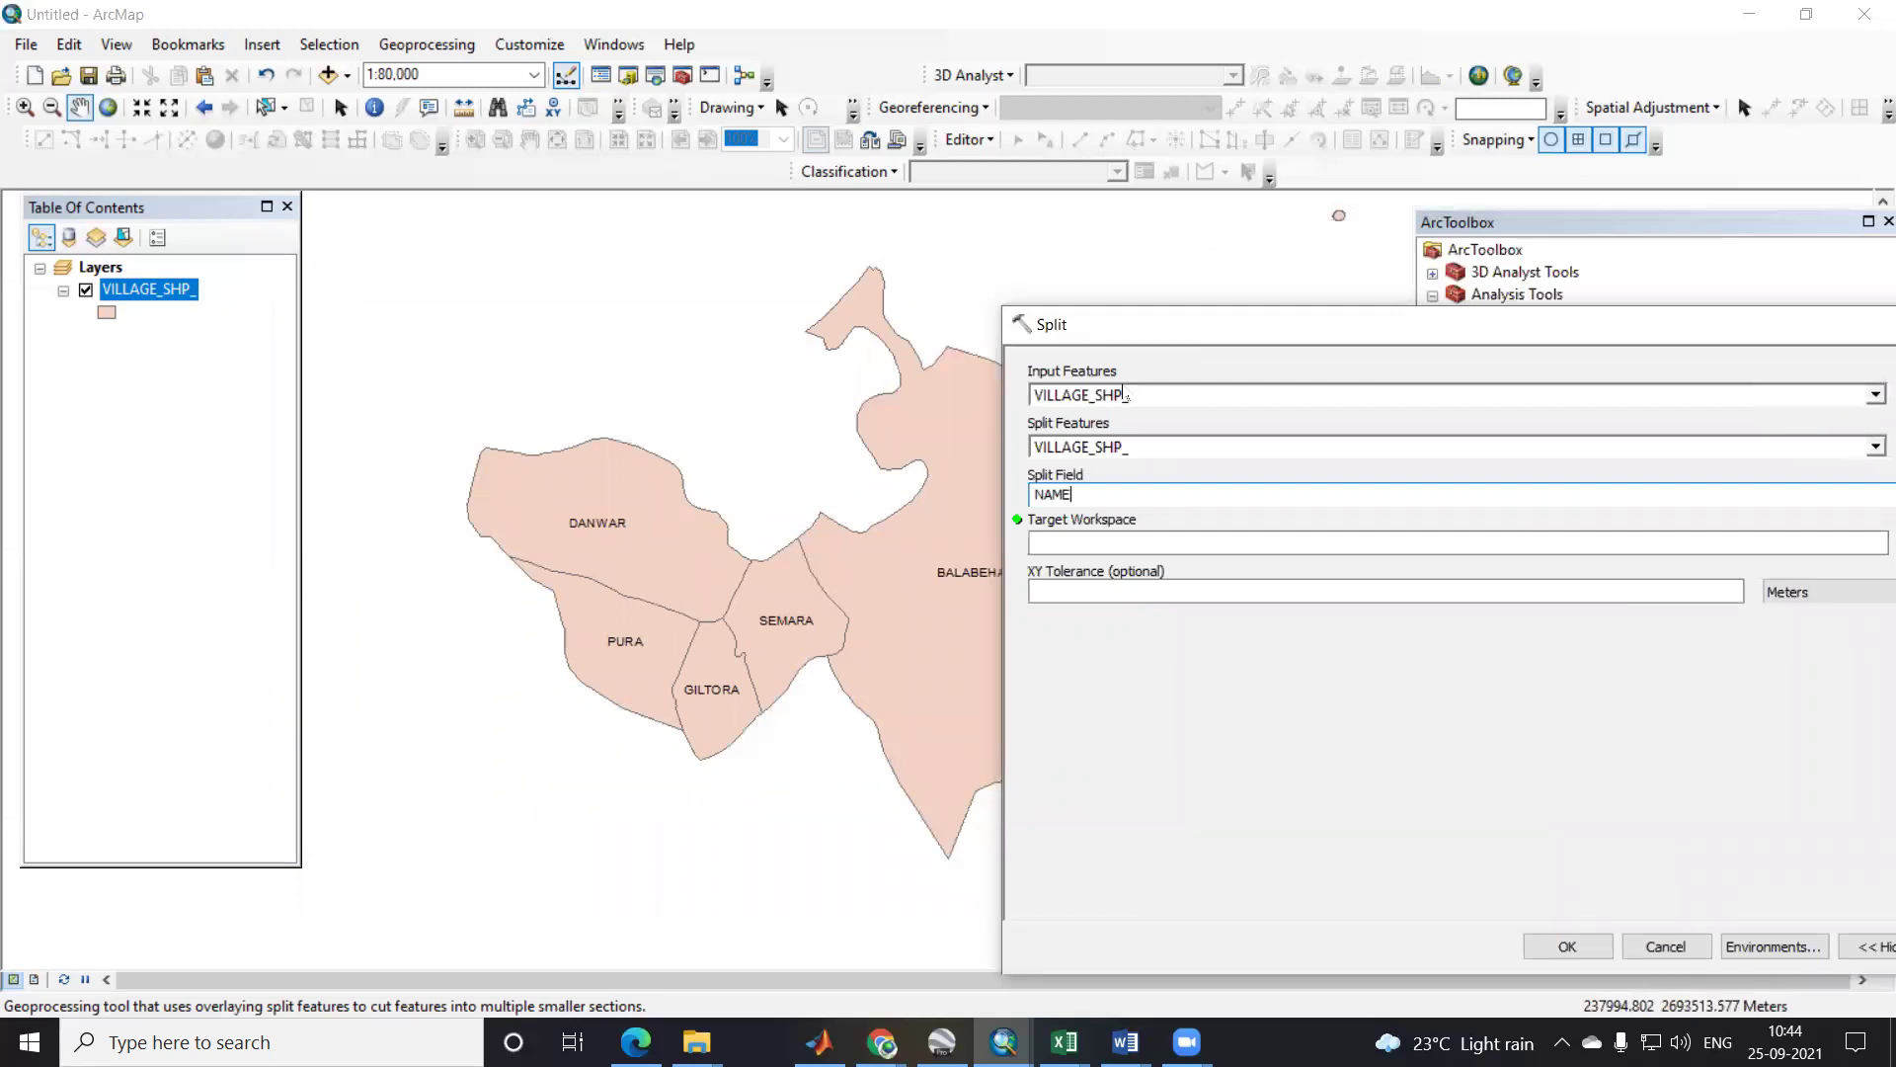
pyautogui.moveTo(1141, 334); pyautogui.dragTo(755, 319)
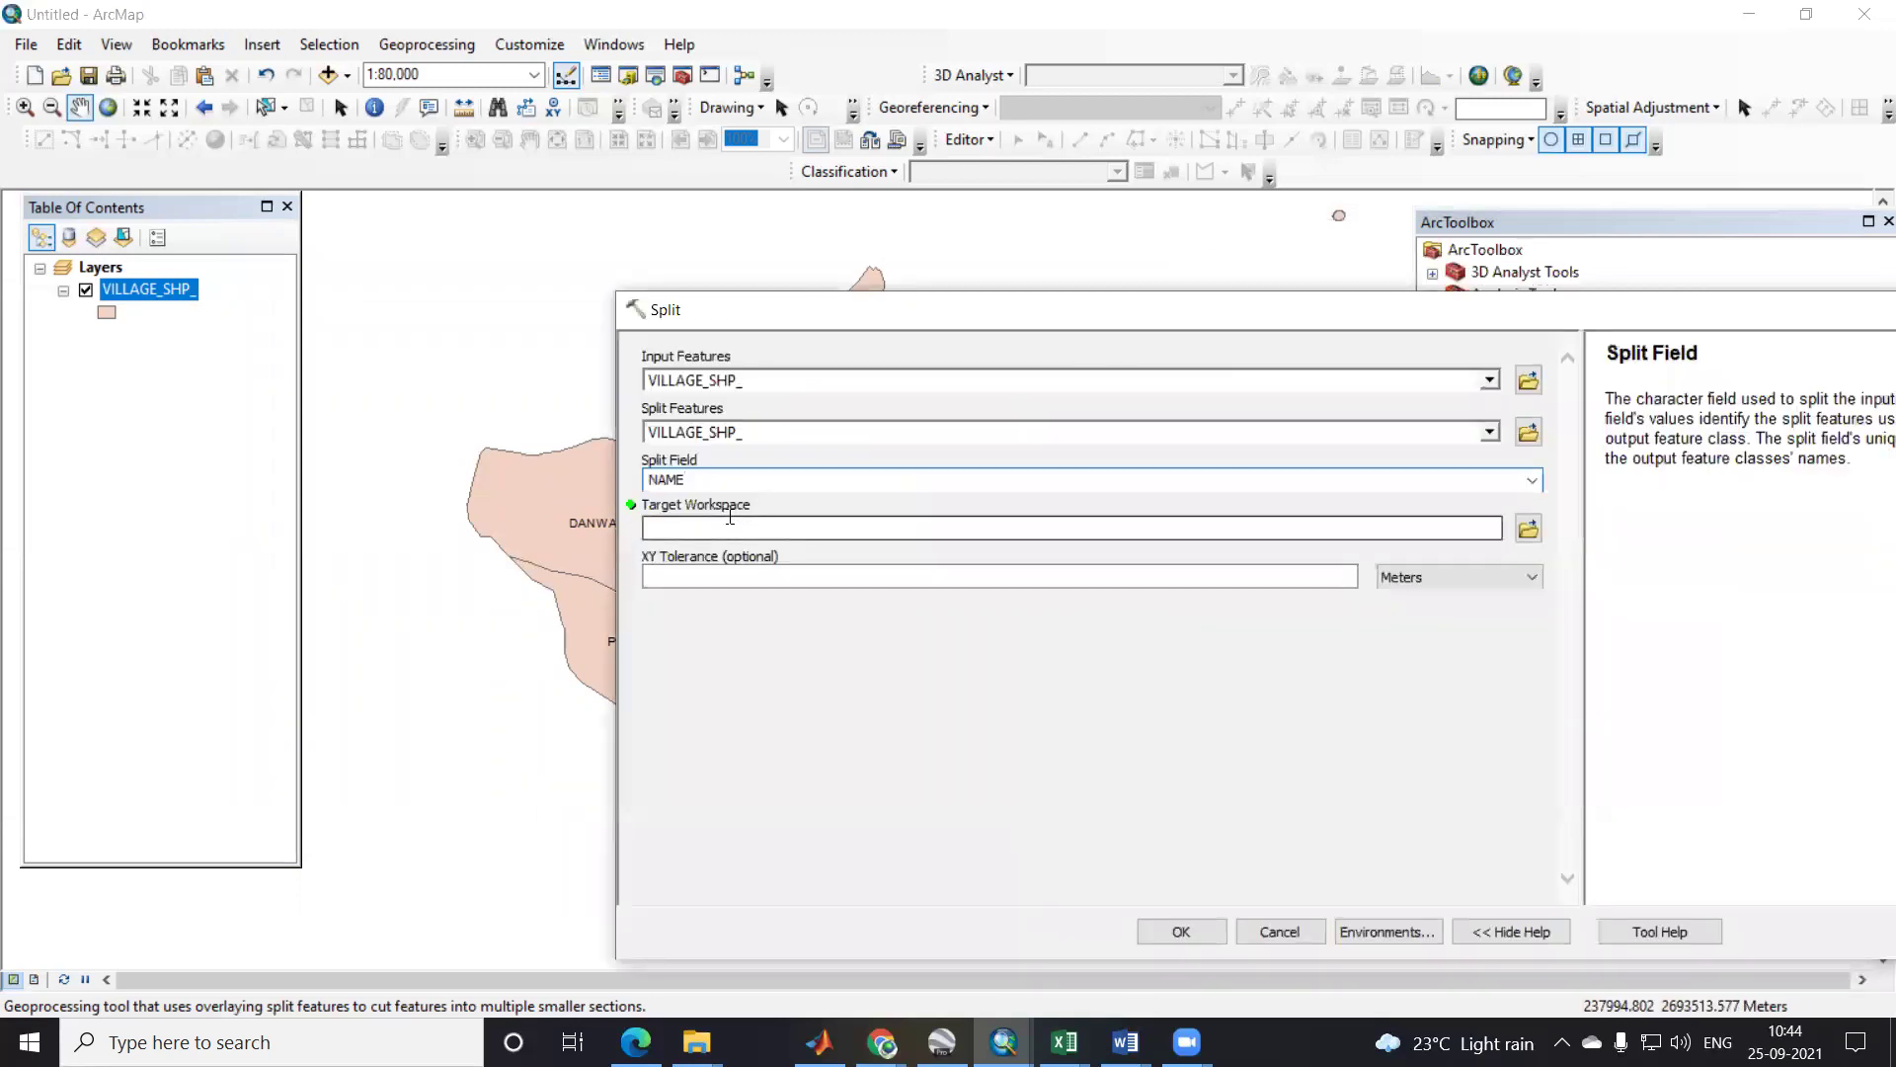
# Step: Set Target Workspace to E:\Project work\Exercise\New Folder and run Split
pyautogui.click(1528, 528)
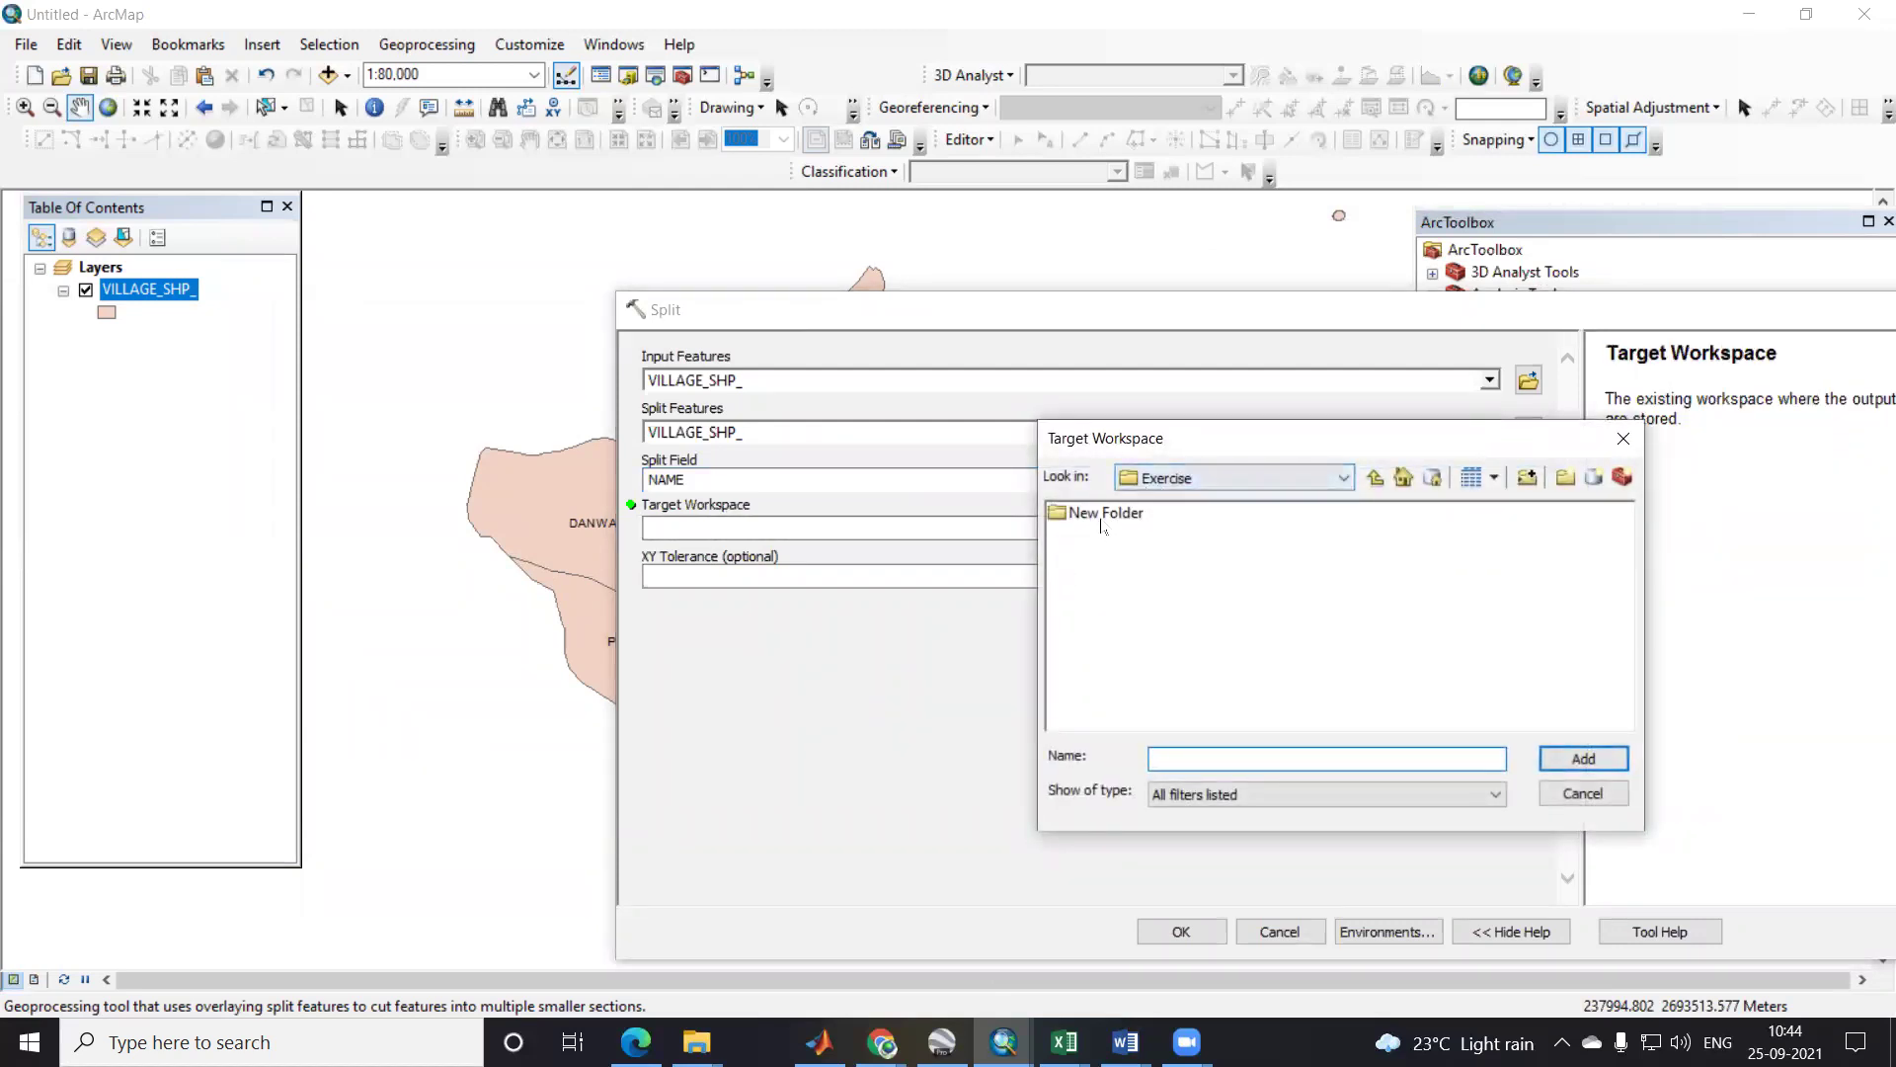
pyautogui.click(1138, 516)
pyautogui.click(1583, 759)
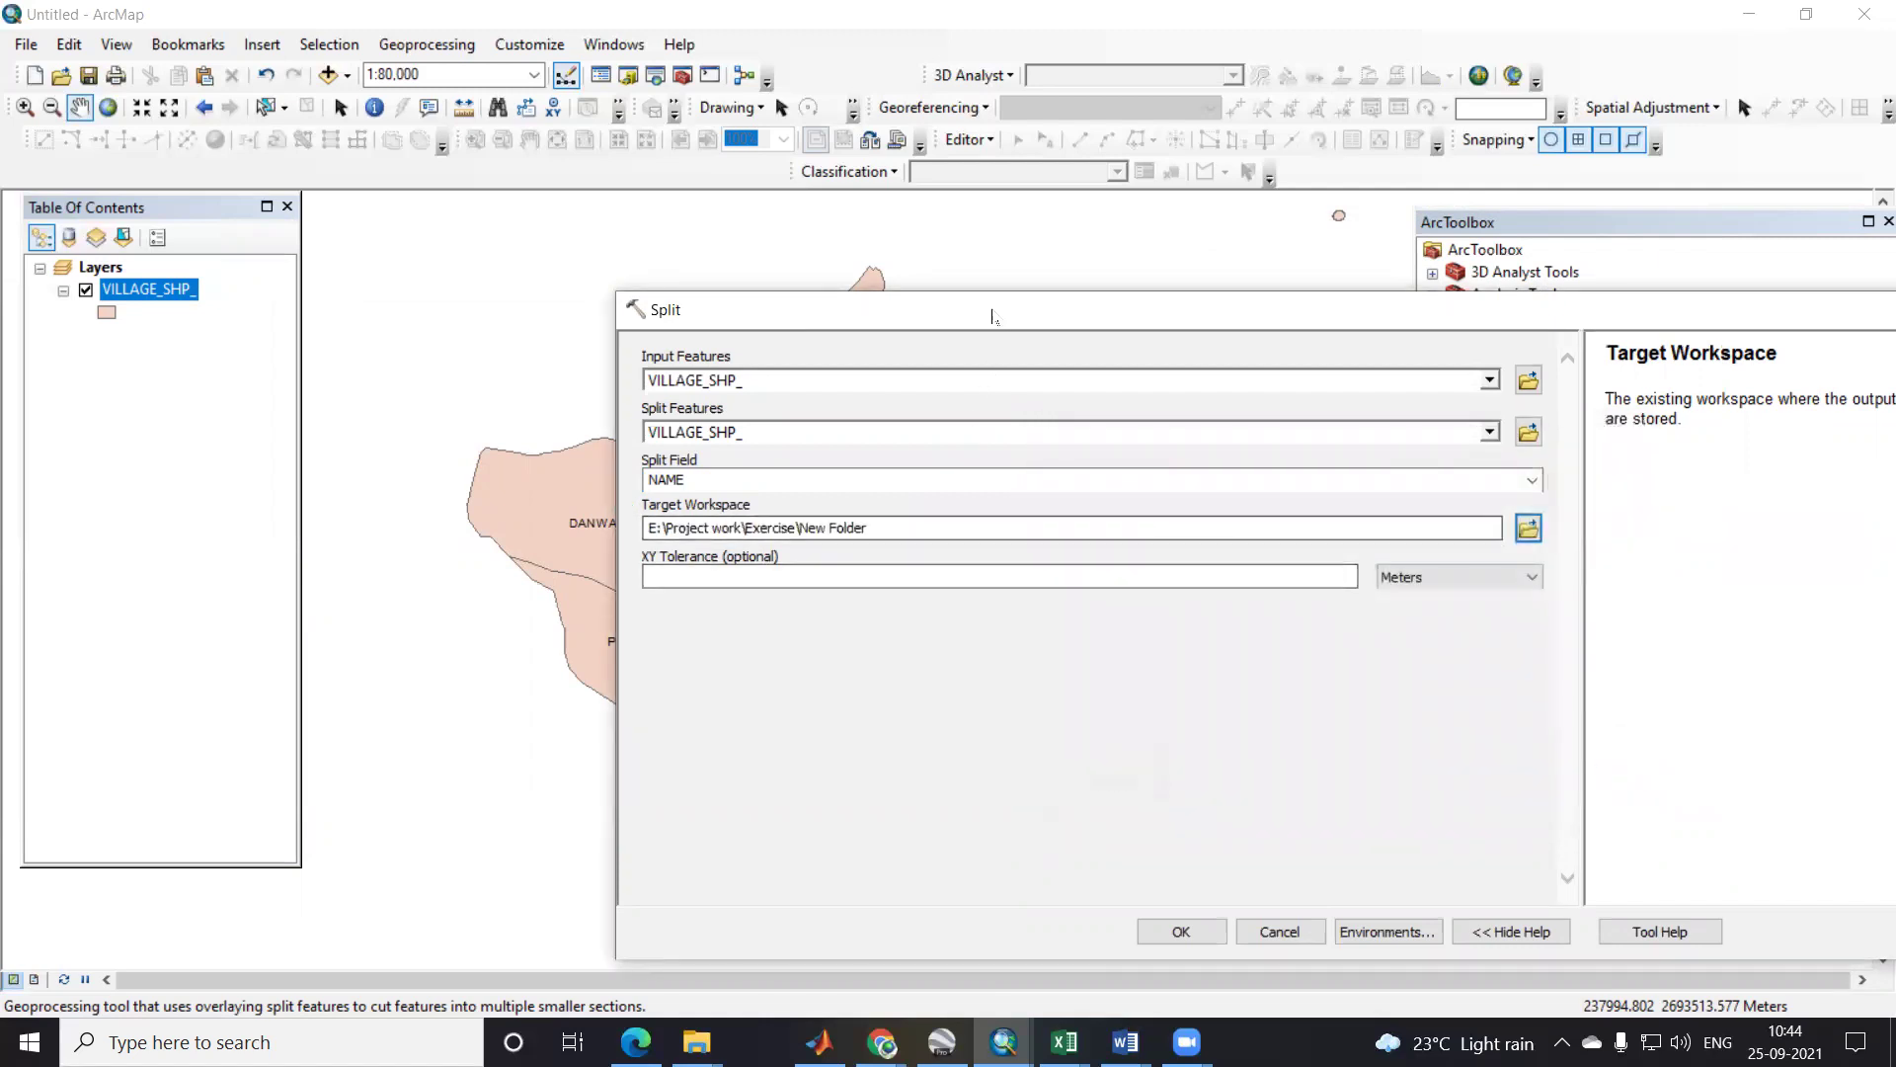
pyautogui.moveTo(967, 305); pyautogui.dragTo(716, 230)
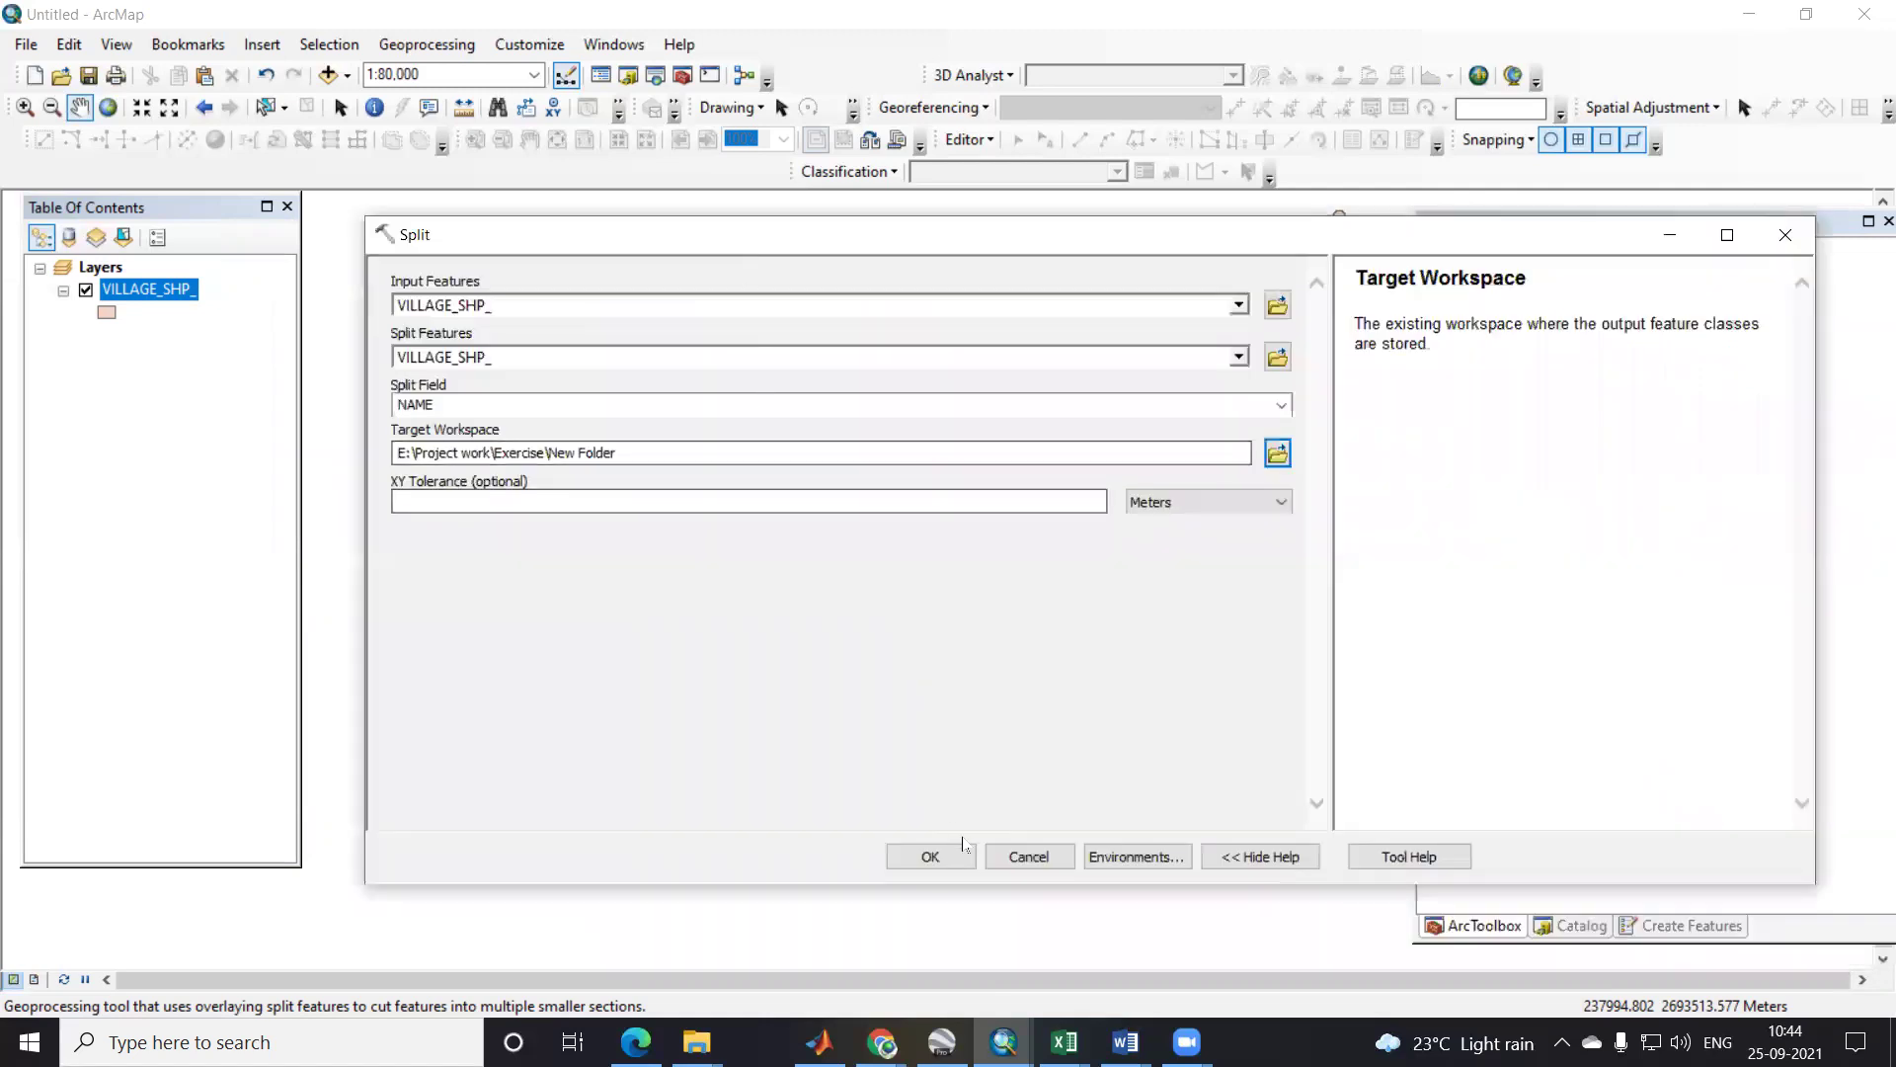
pyautogui.click(930, 856)
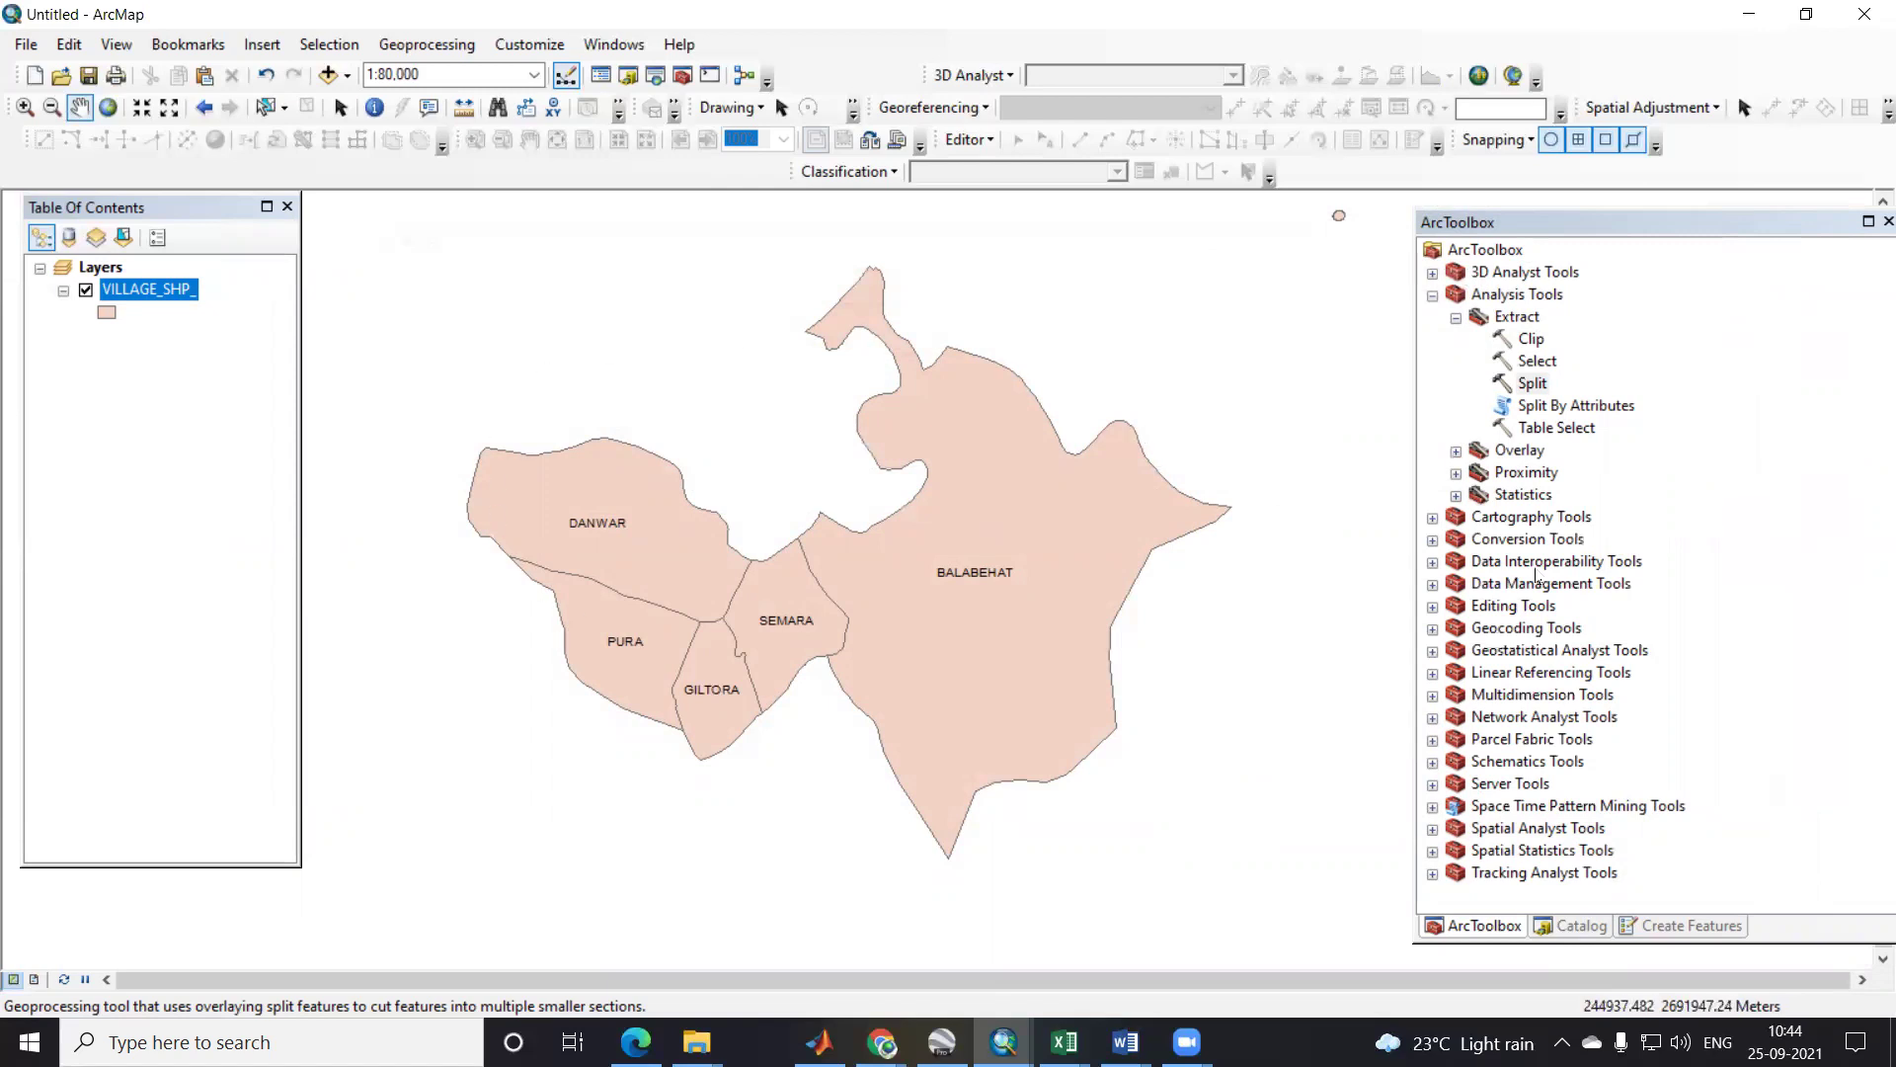
# Step: Add BALABEHAT, DANWAR, GILTORA, PURA and SEMARA from New Folder to the map, hiding VILLAGE_SHP_
pyautogui.click(1580, 926)
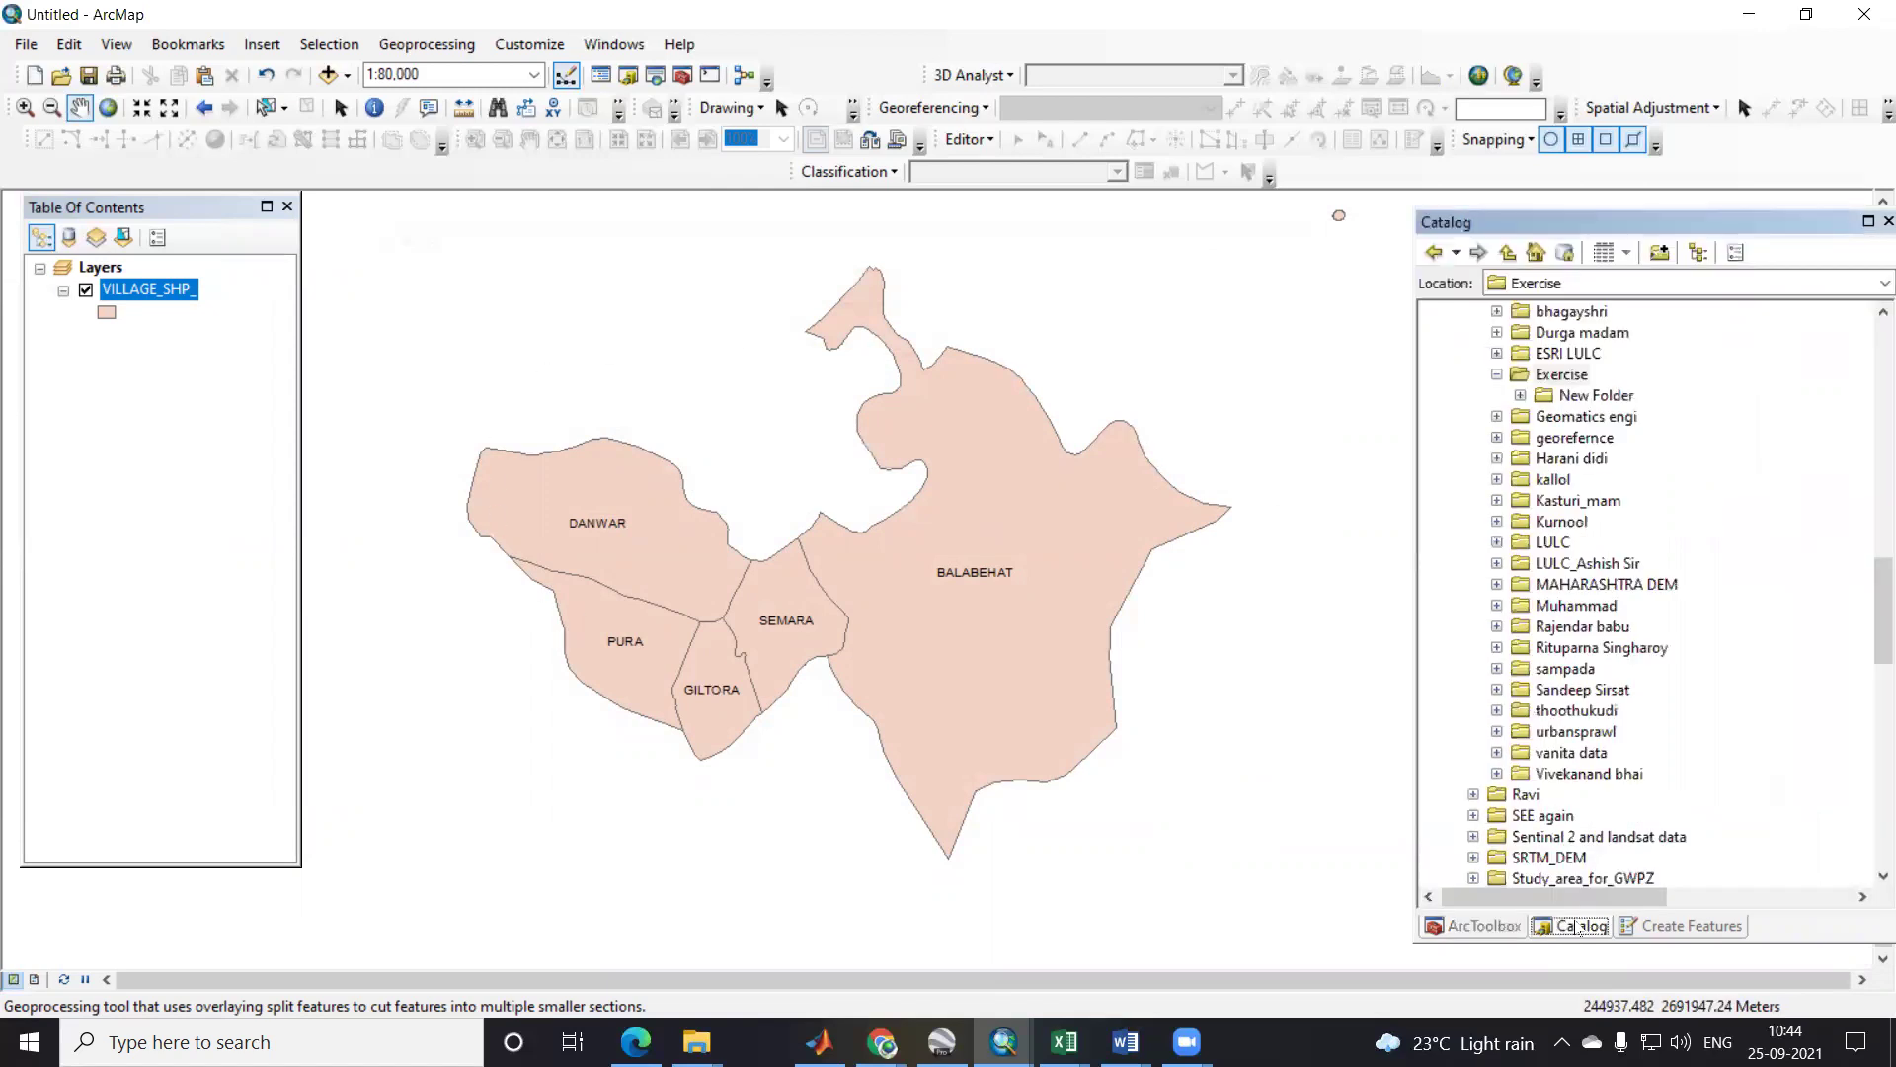
pyautogui.doubleClick(1578, 394)
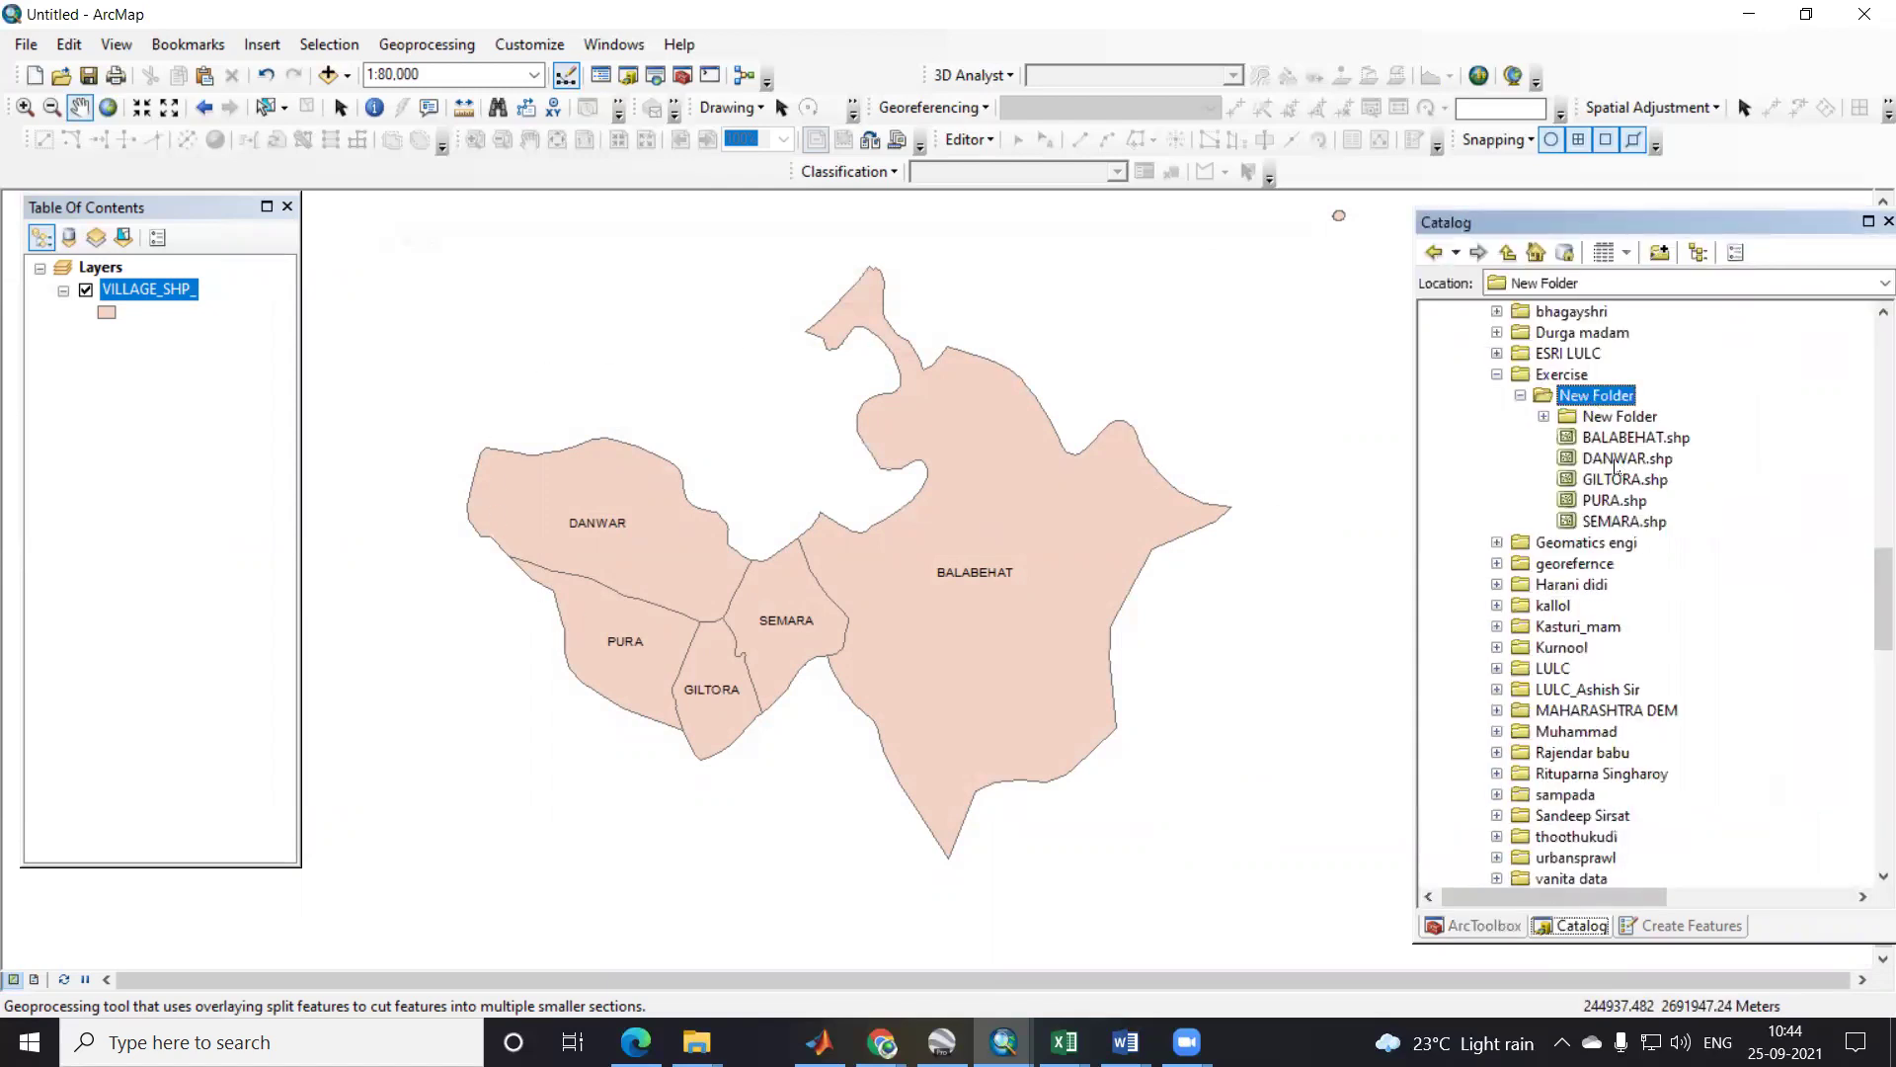
pyautogui.moveTo(1635, 447); pyautogui.dragTo(1003, 508)
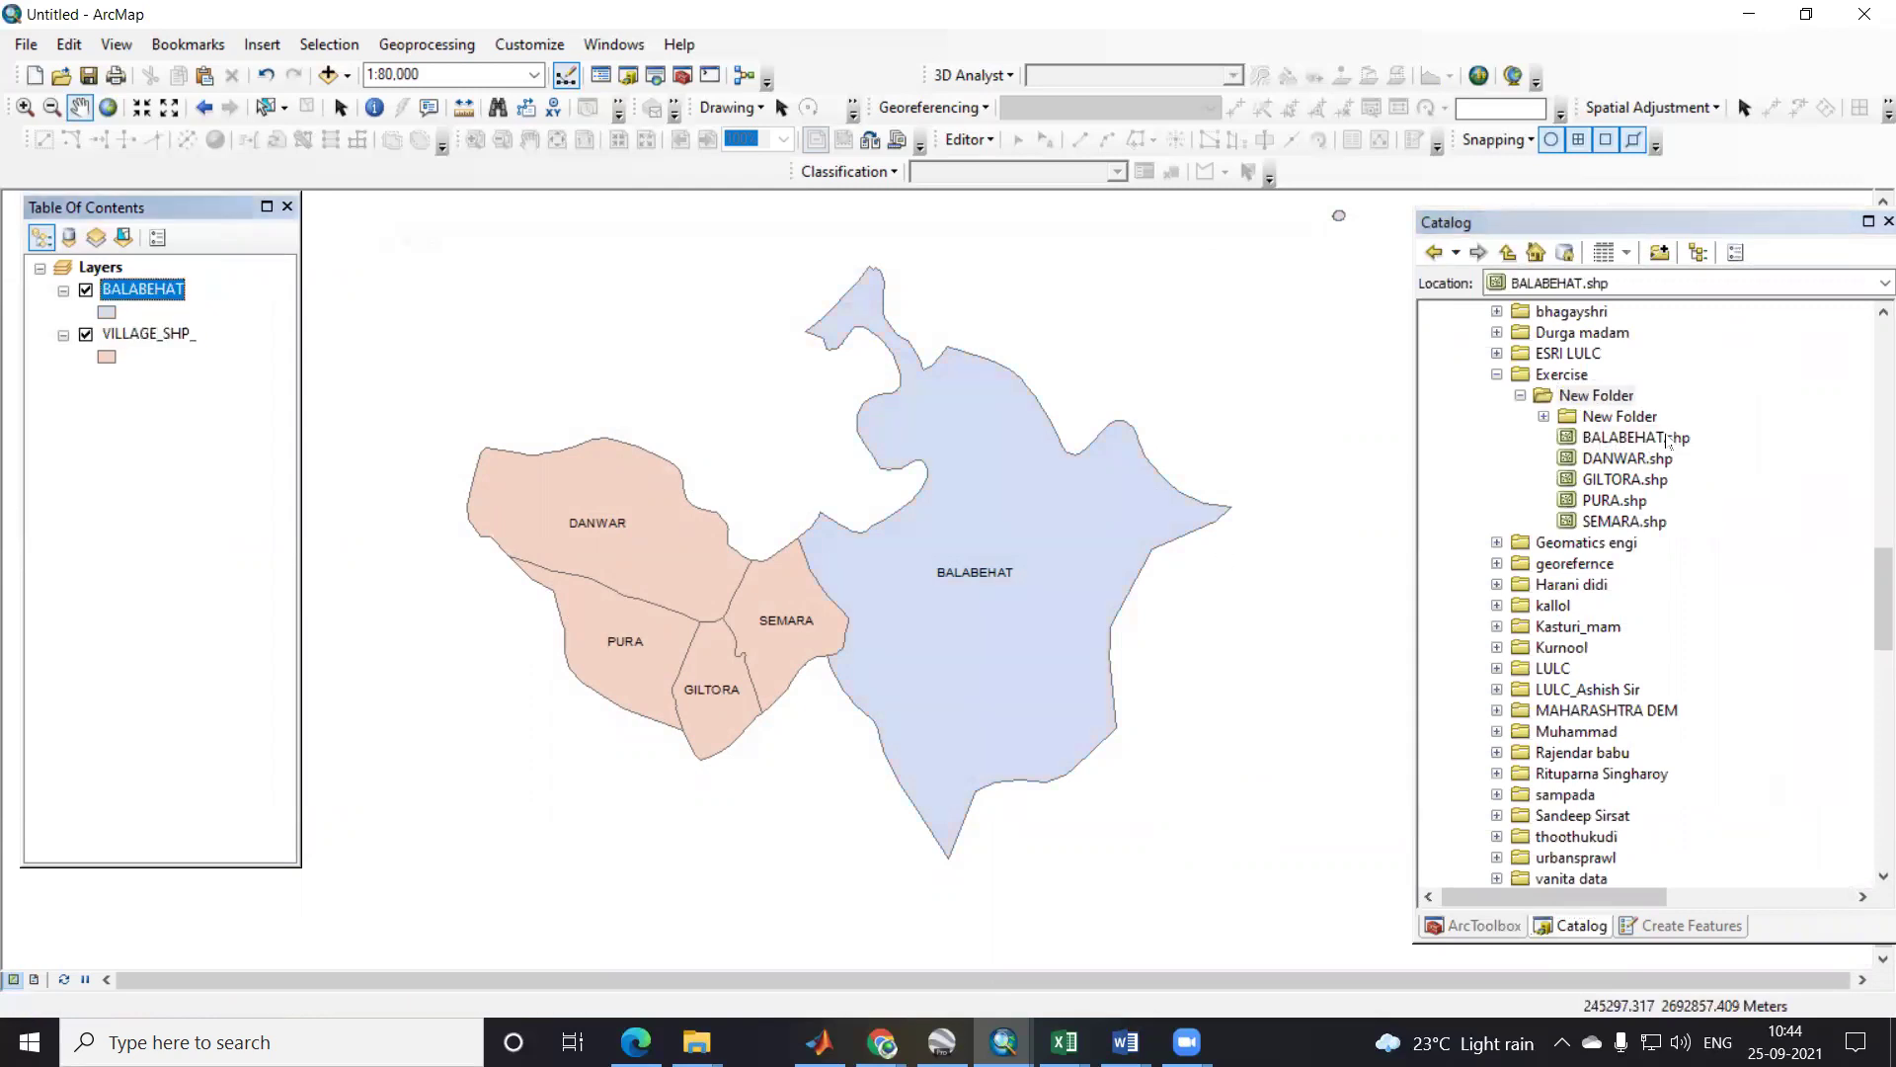
pyautogui.moveTo(1640, 461); pyautogui.dragTo(1004, 563)
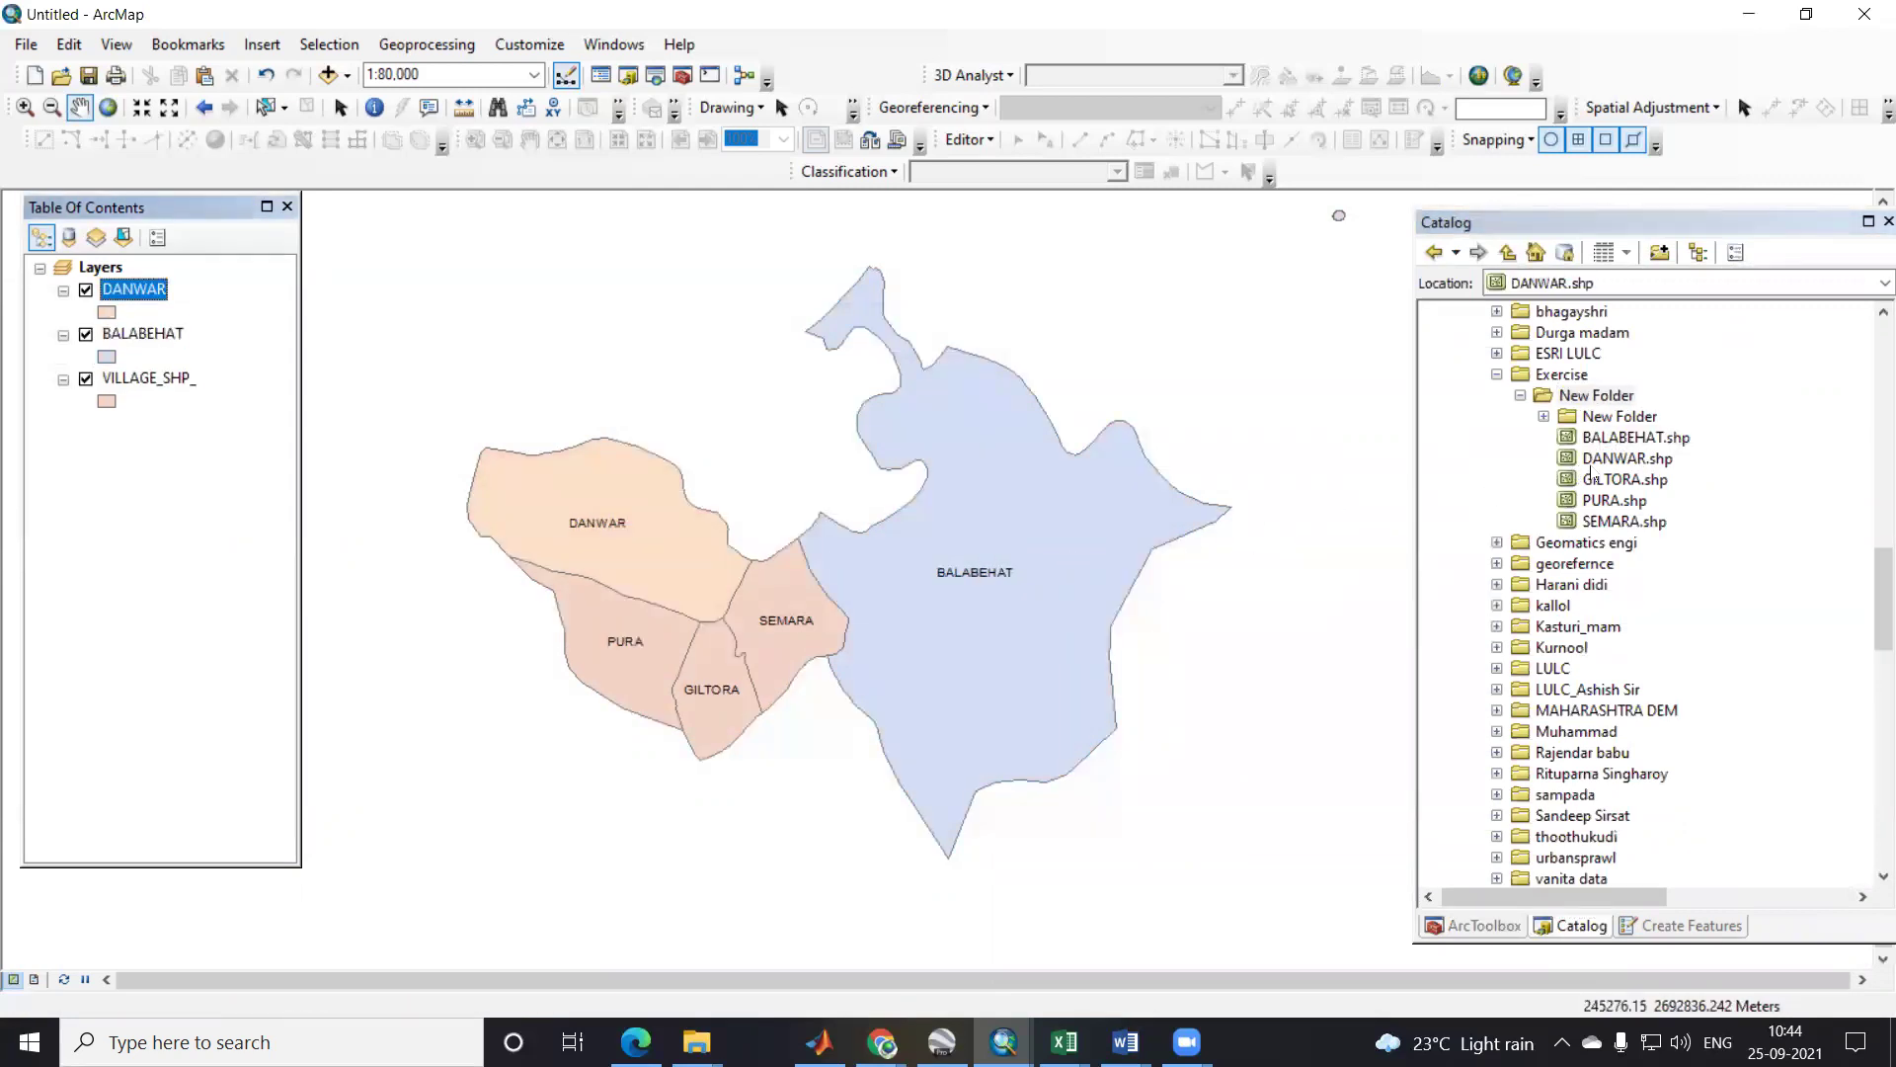
pyautogui.moveTo(1625, 480); pyautogui.dragTo(1284, 533)
pyautogui.moveTo(1592, 504); pyautogui.dragTo(1235, 533)
pyautogui.moveTo(1615, 524); pyautogui.dragTo(838, 626)
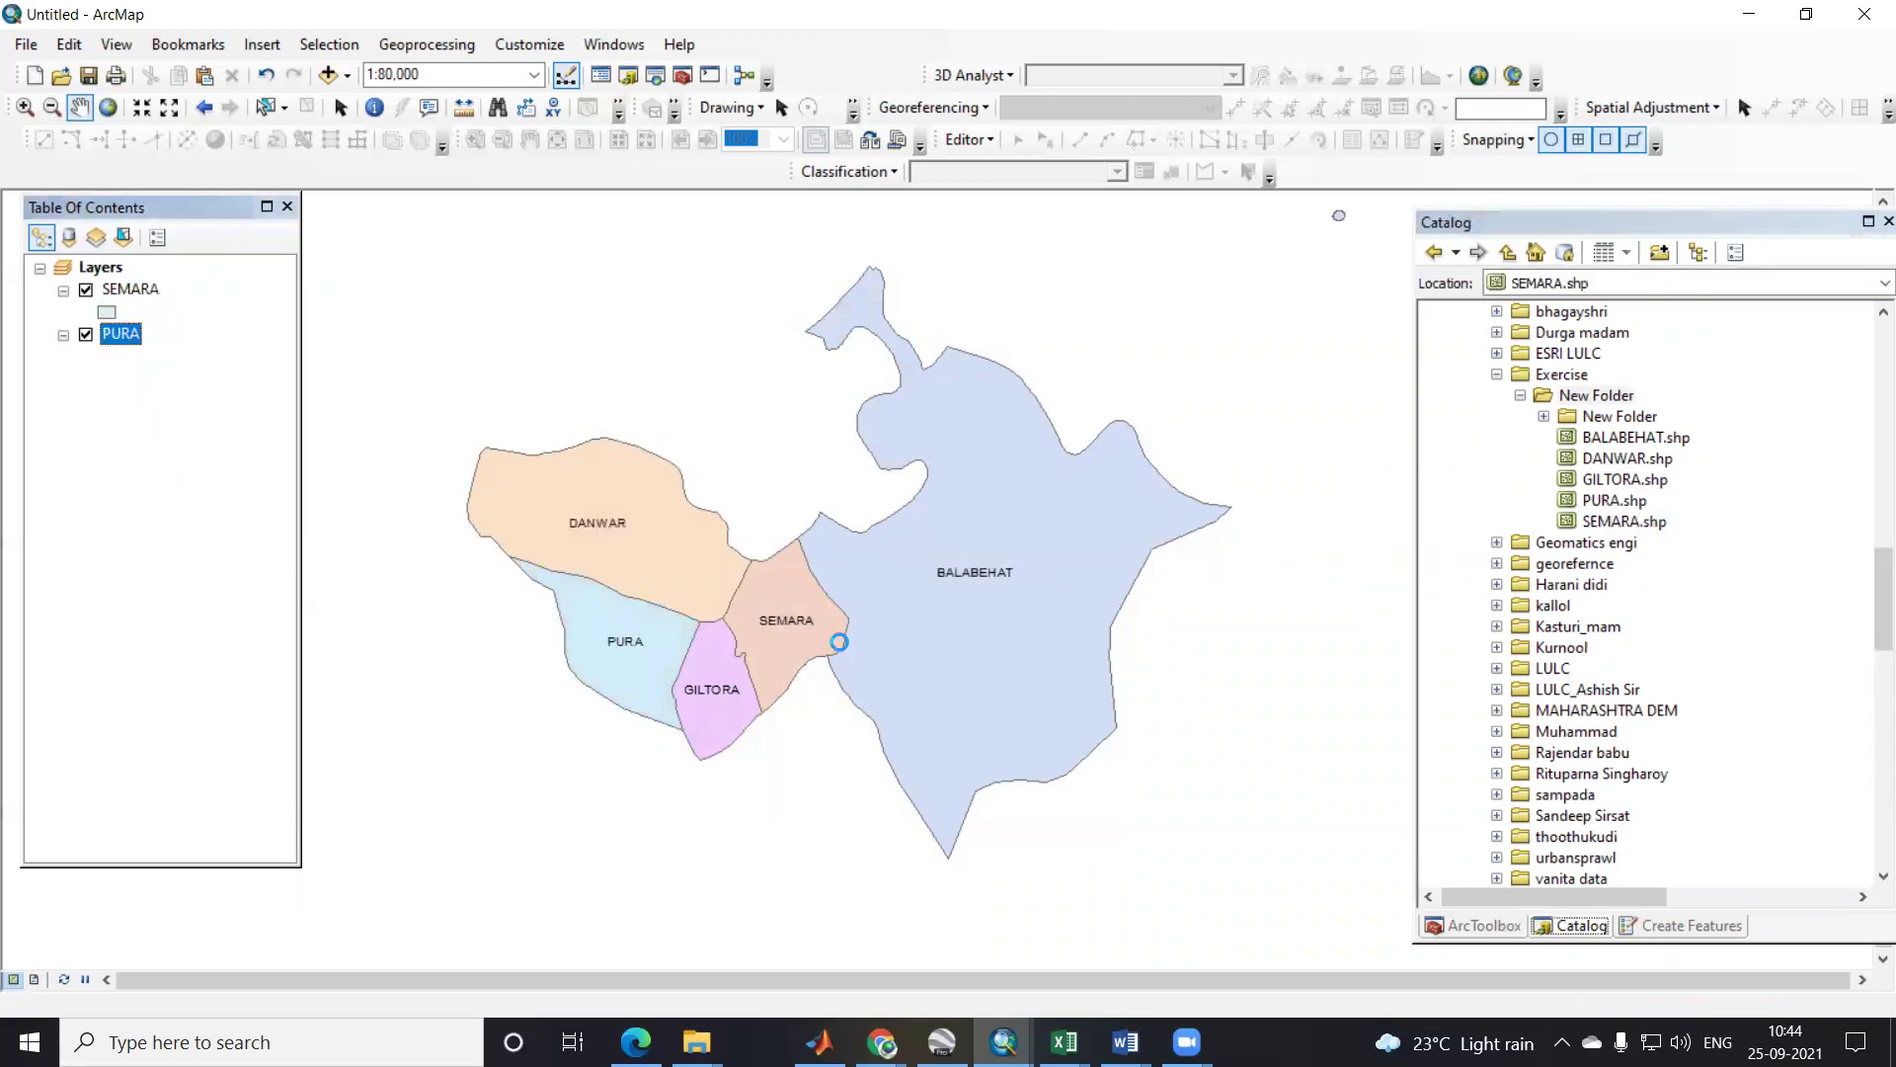
pyautogui.click(85, 511)
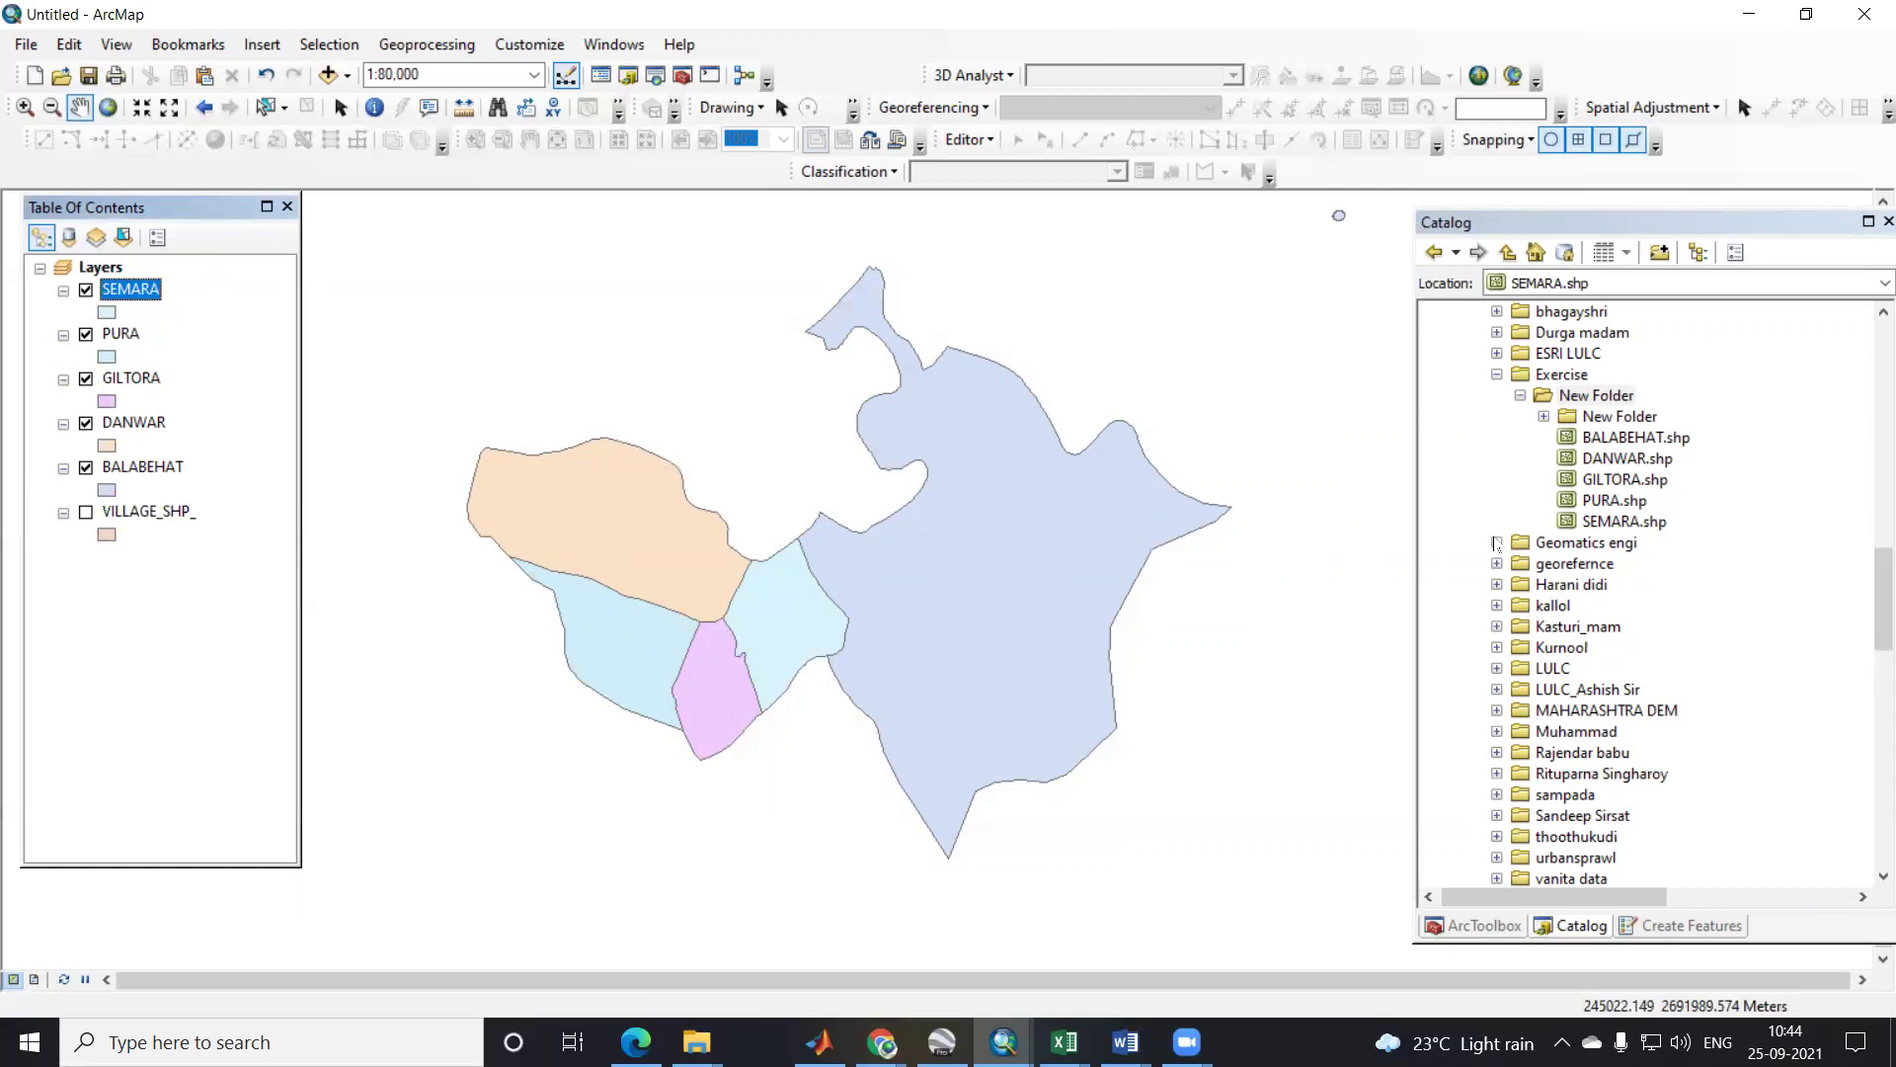
# Step: Refresh the New Folder listing in Catalog and check SEMARA.shp's properties
pyautogui.click(1519, 396)
pyautogui.click(1519, 396)
pyautogui.doubleClick(1625, 520)
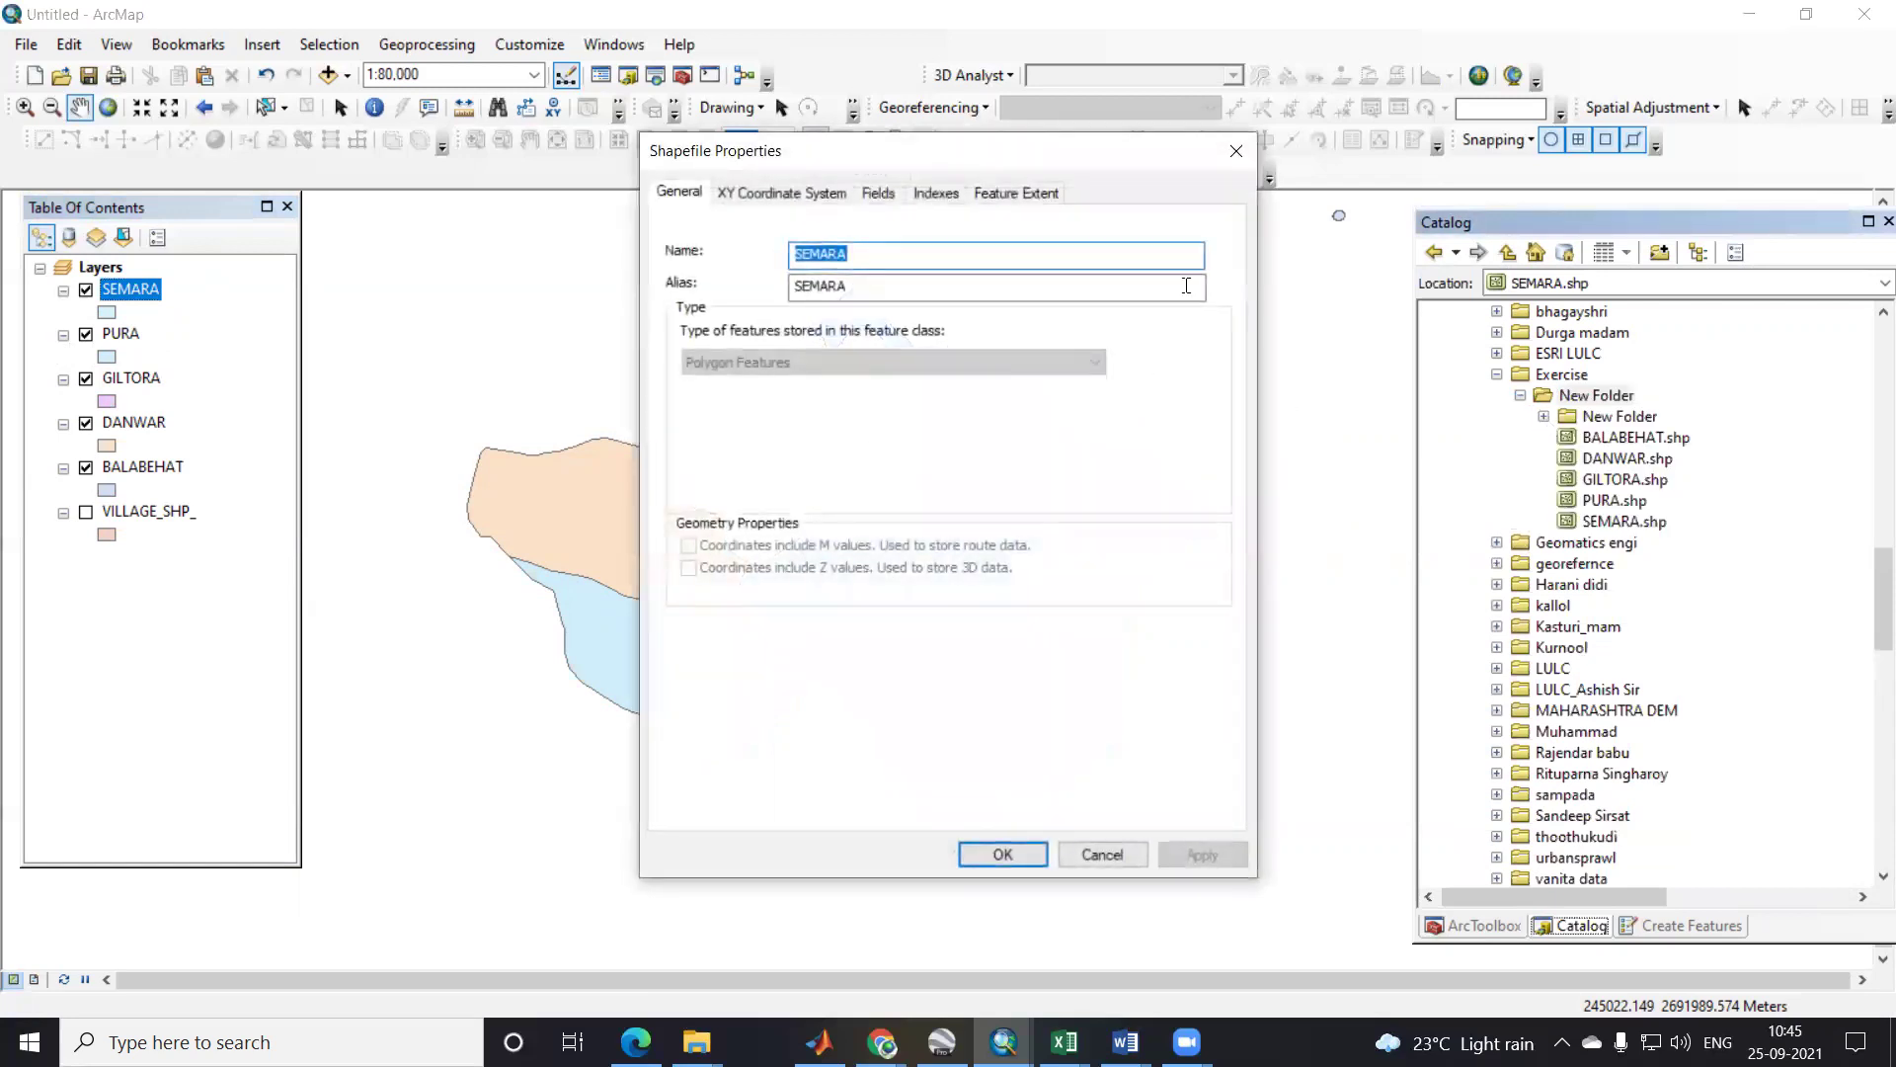
pyautogui.click(1236, 150)
# Step: Add PIPELINE.shp from the inner New Folder to the map
pyautogui.click(1543, 417)
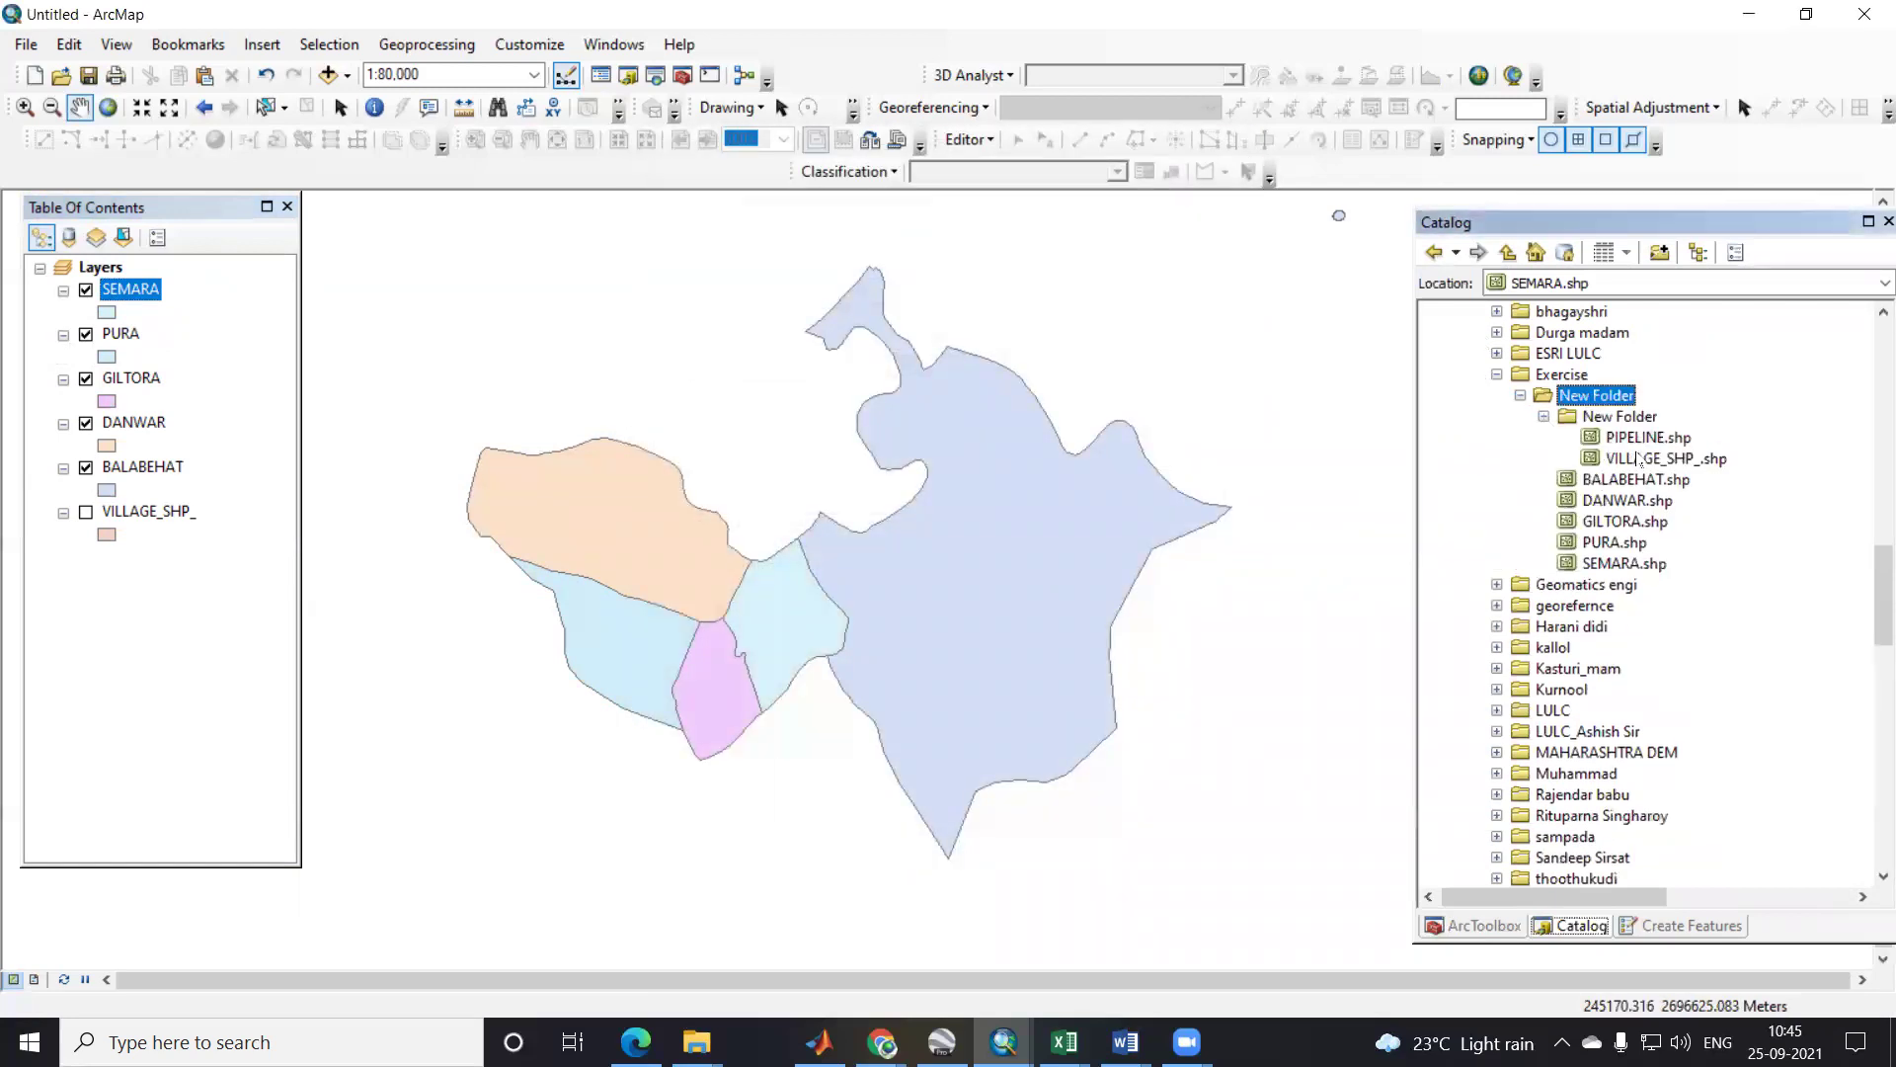
pyautogui.moveTo(1647, 447); pyautogui.dragTo(847, 541)
pyautogui.scroll(3, 654, 614)
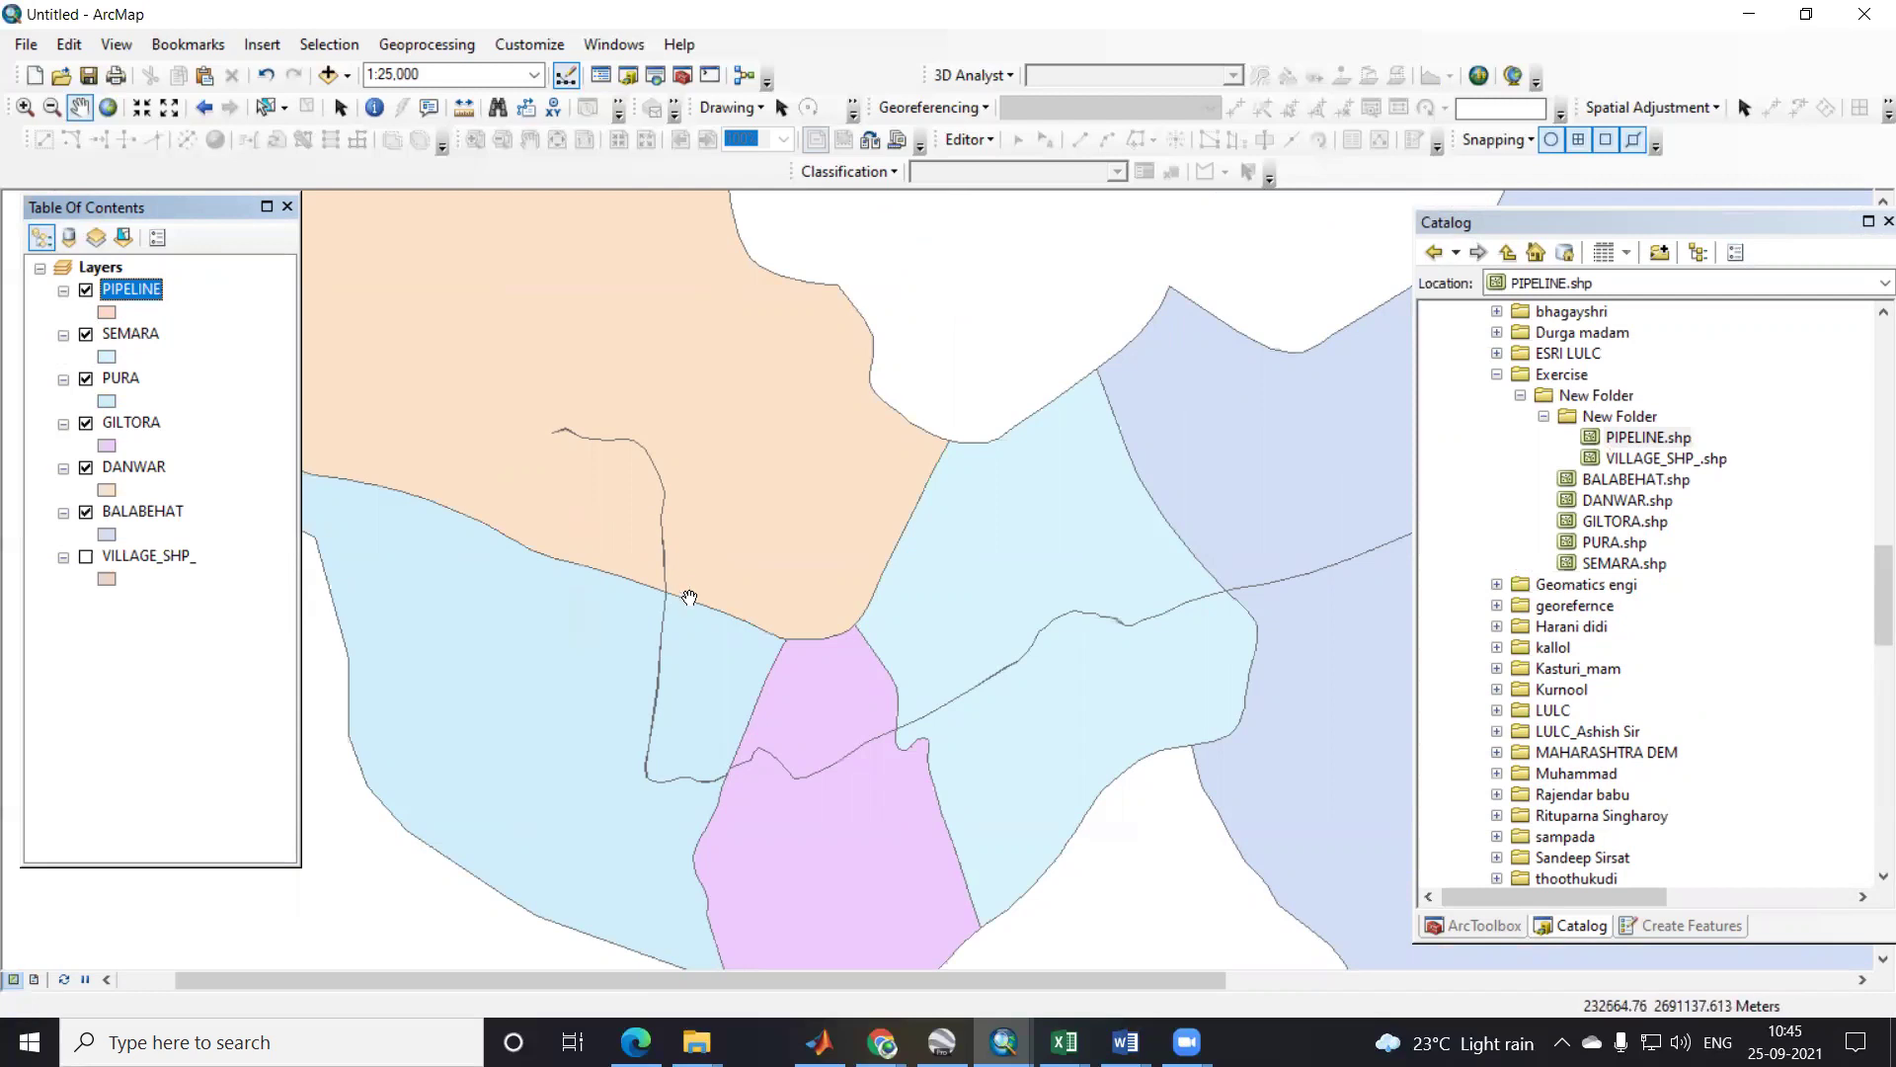
pyautogui.scroll(1, 614, 513)
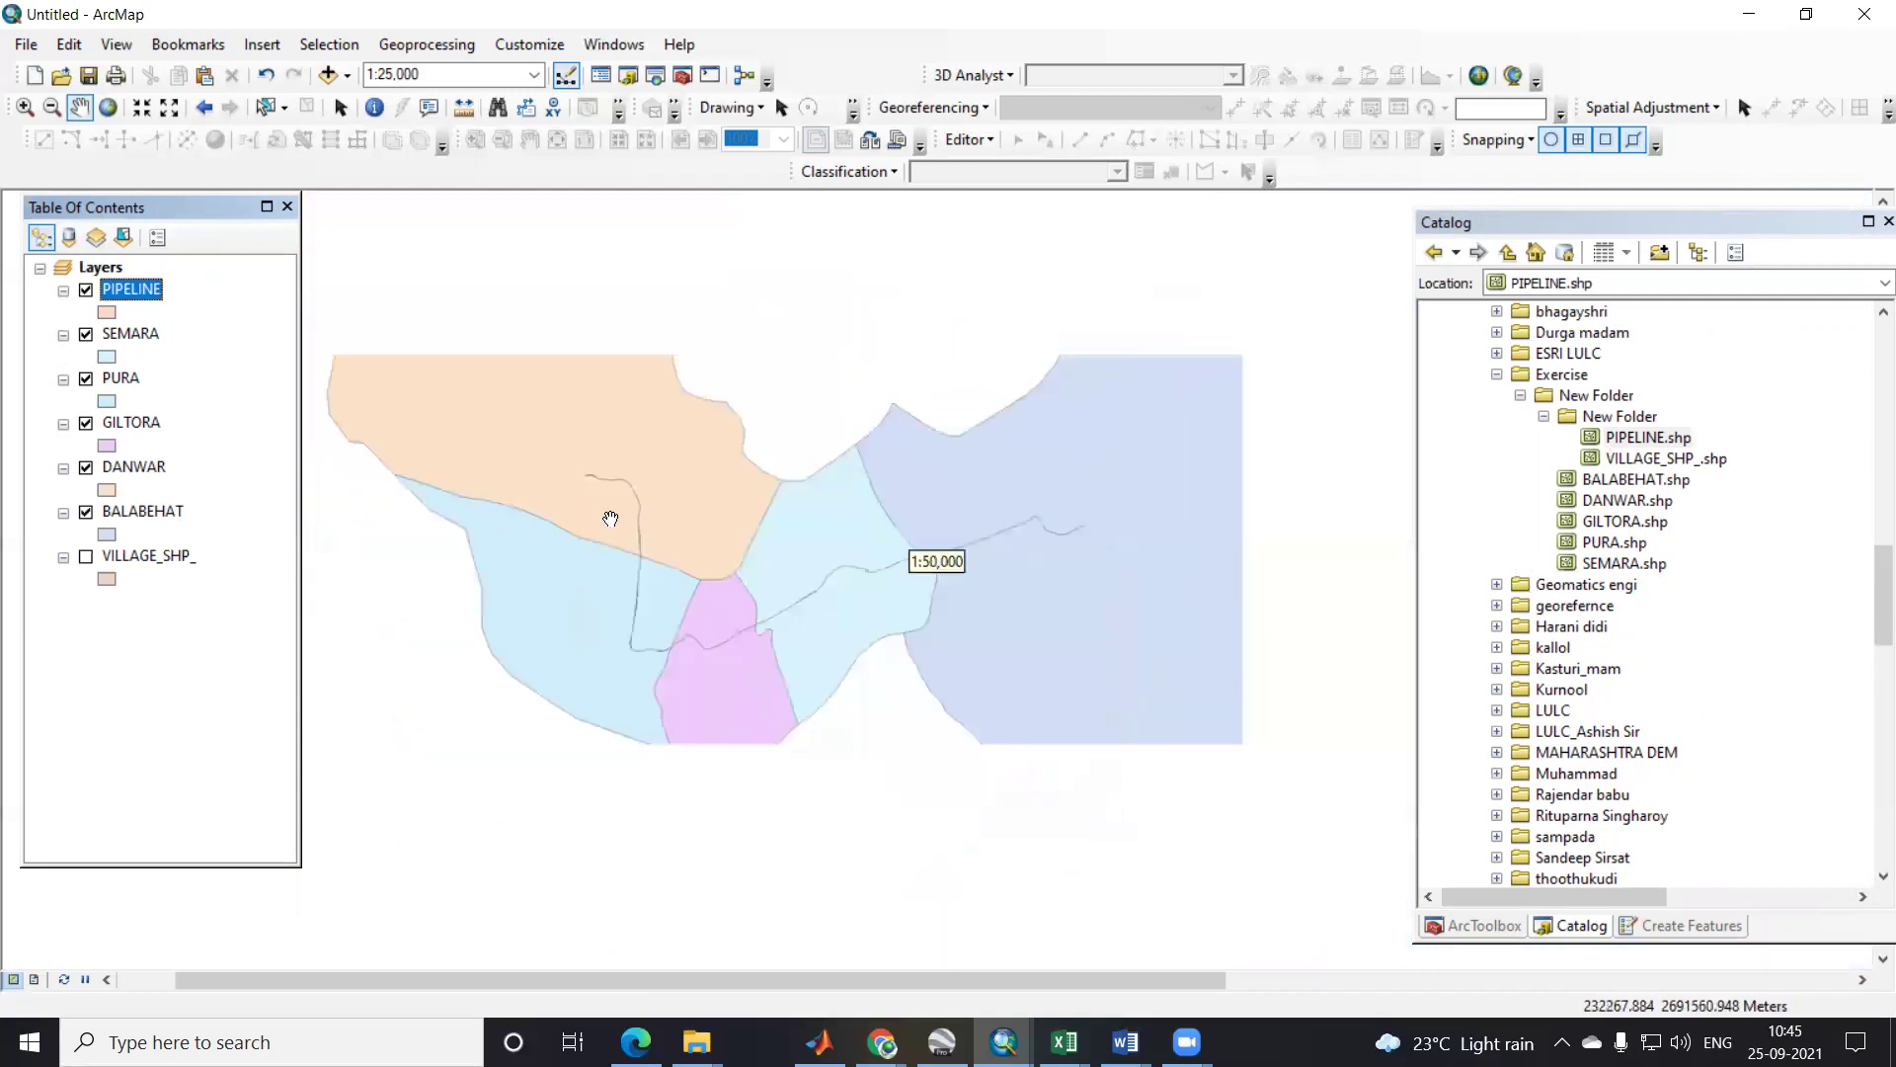
pyautogui.scroll(-1, 671, 645)
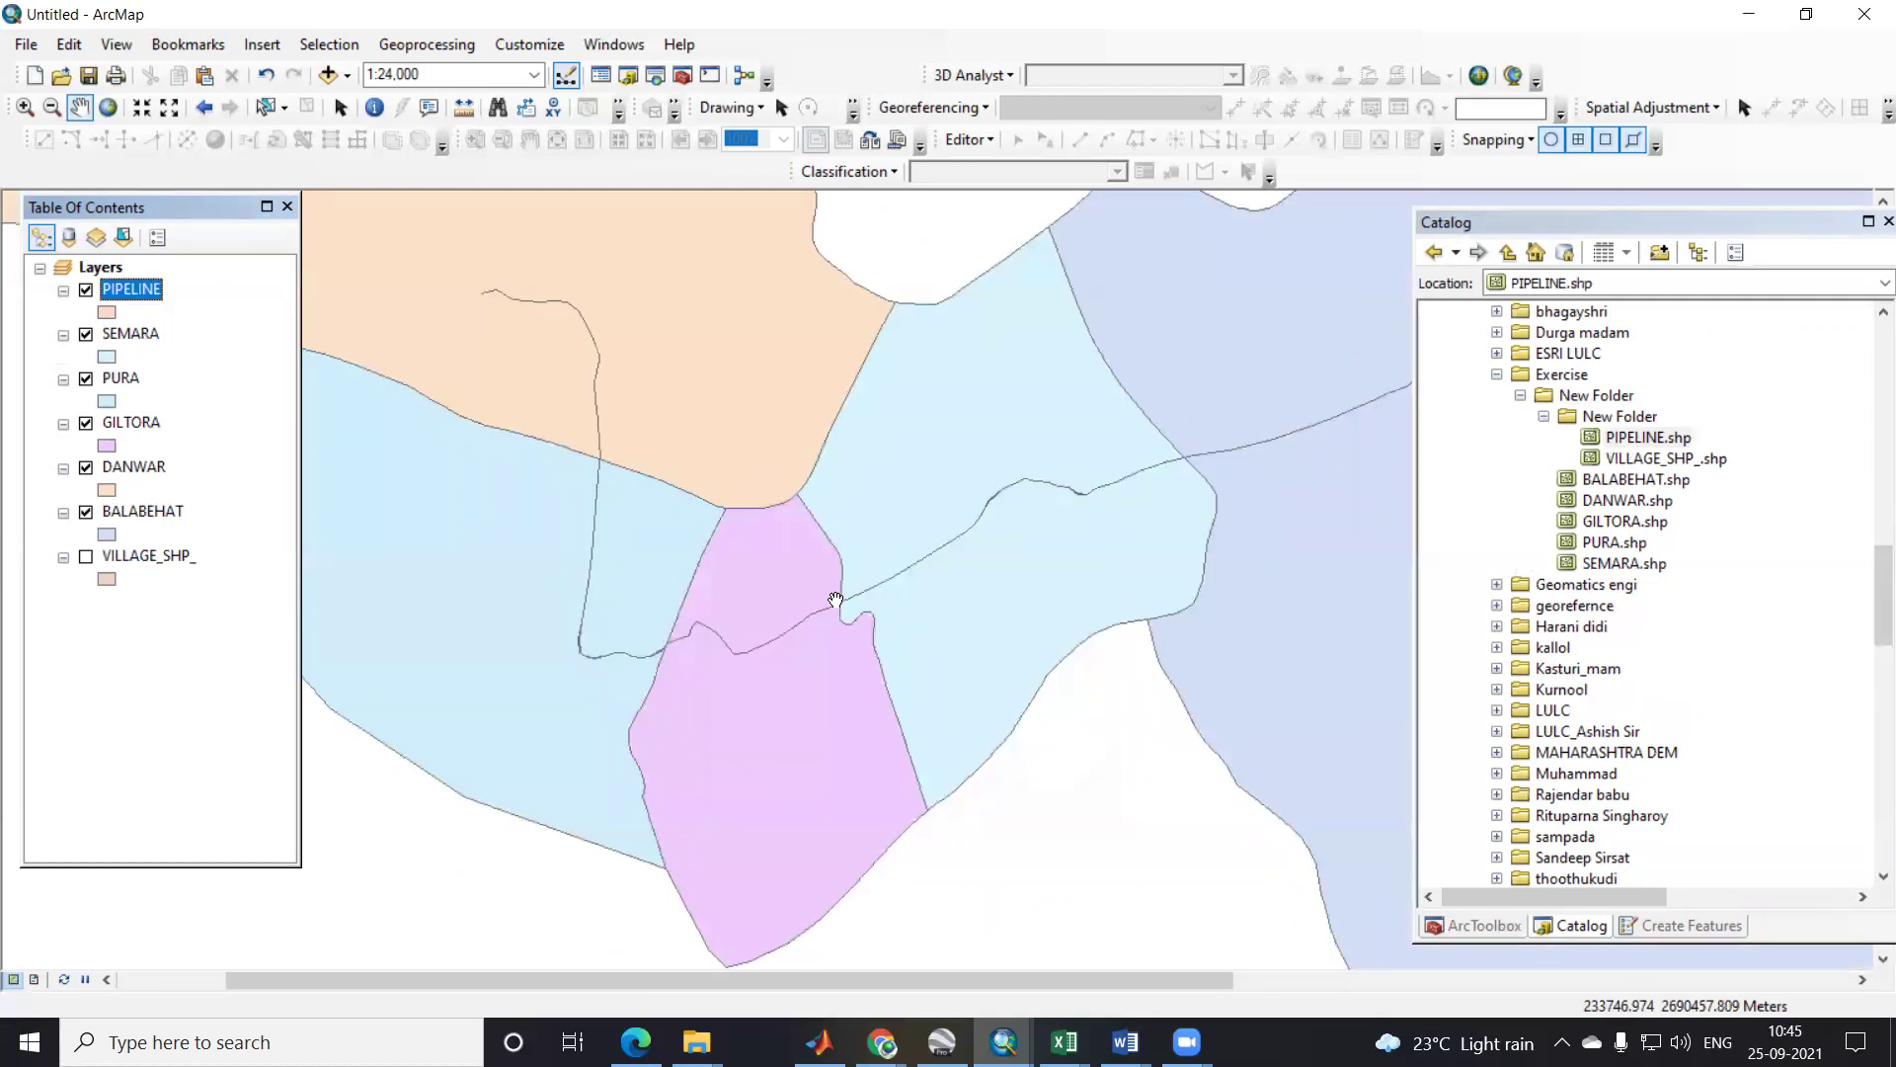
pyautogui.scroll(2, 786, 625)
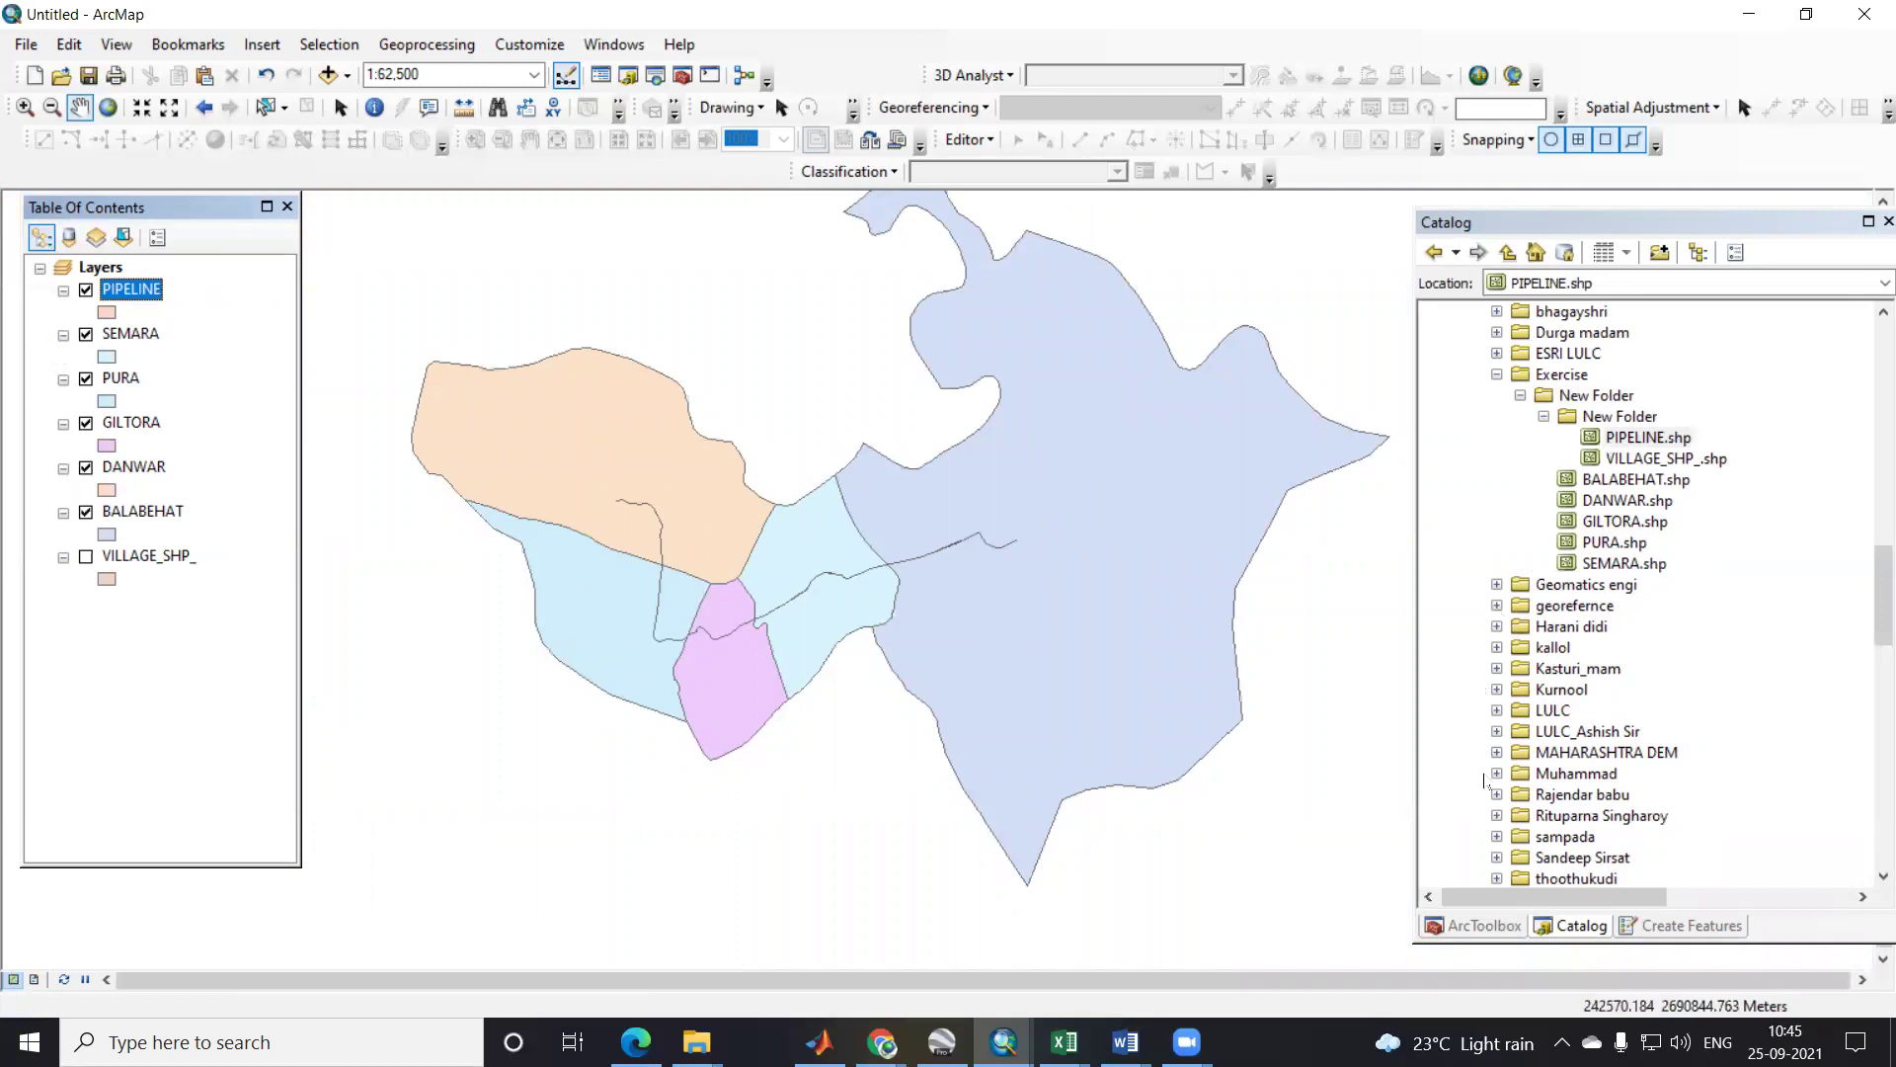
# Step: Open Analysis Tools > Extract > Clip in batch mode from ArcToolbox
pyautogui.click(1473, 921)
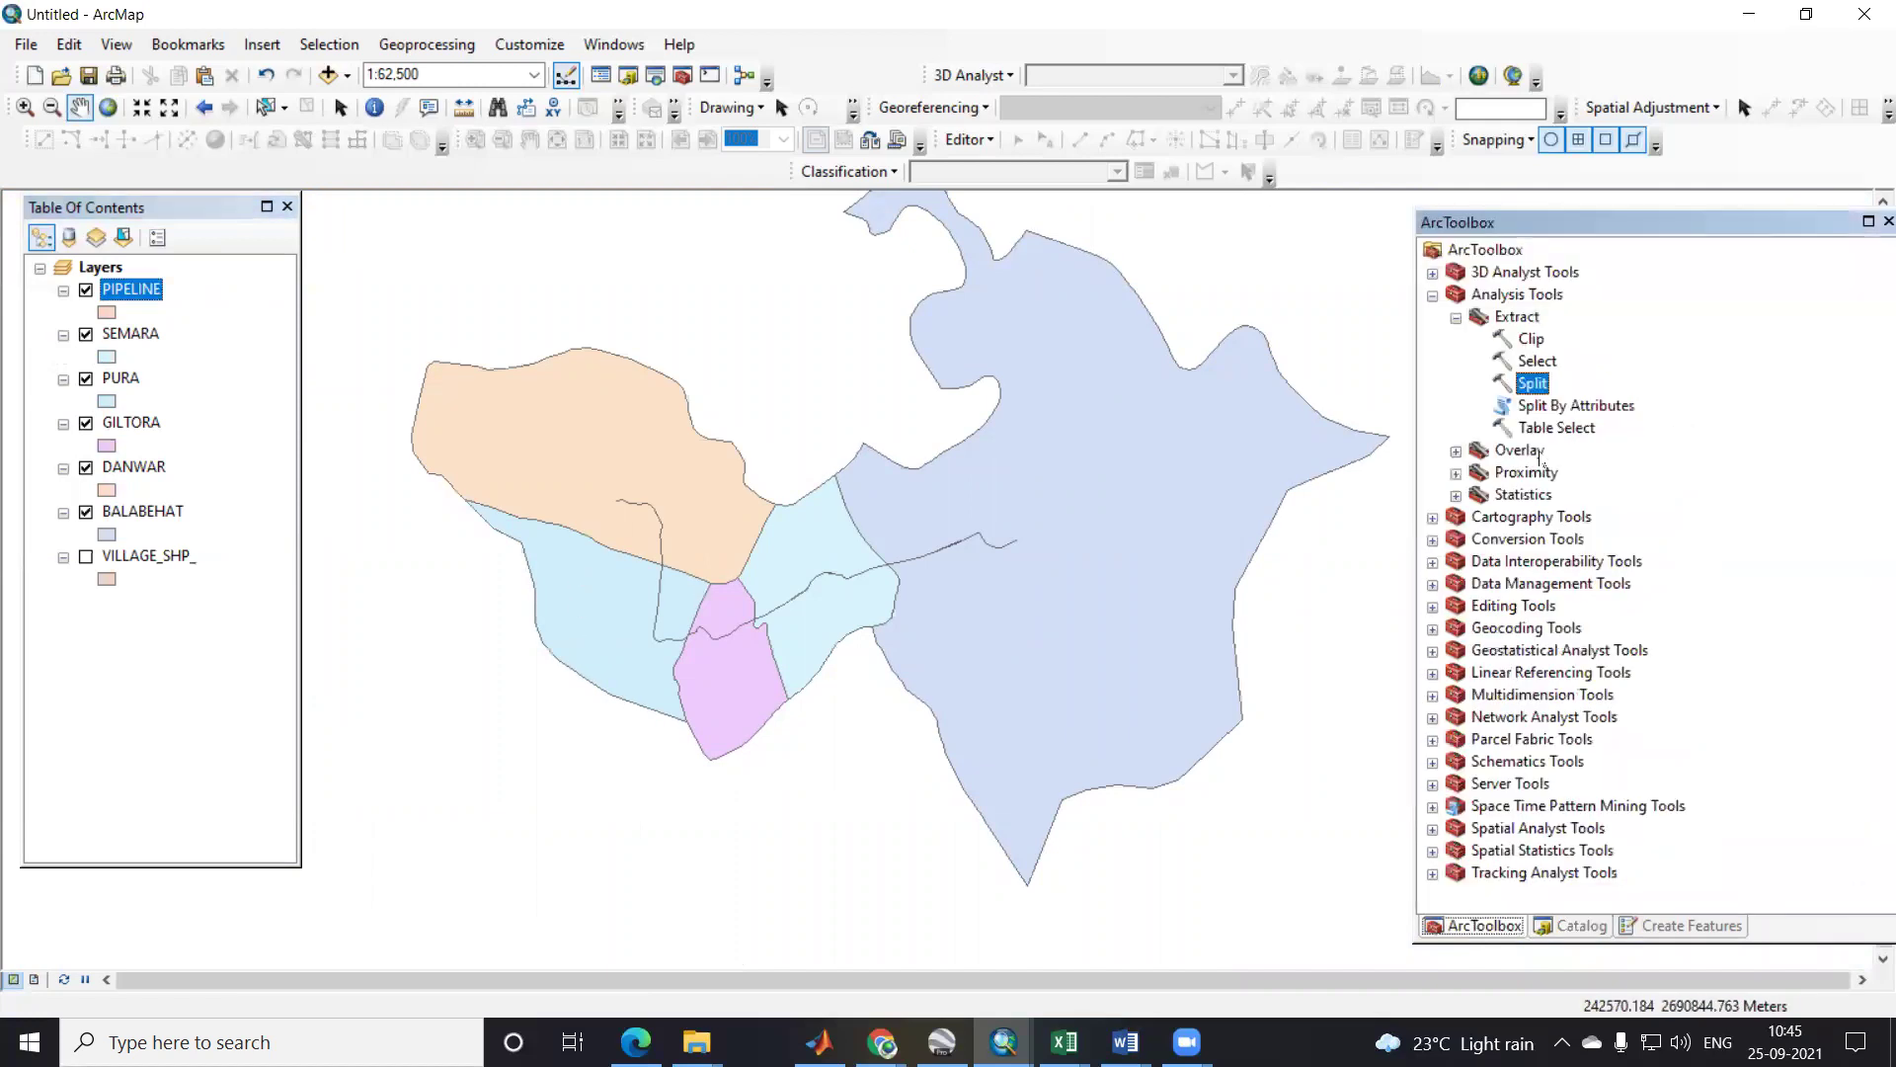
pyautogui.click(1533, 340)
pyautogui.rightClick(1536, 343)
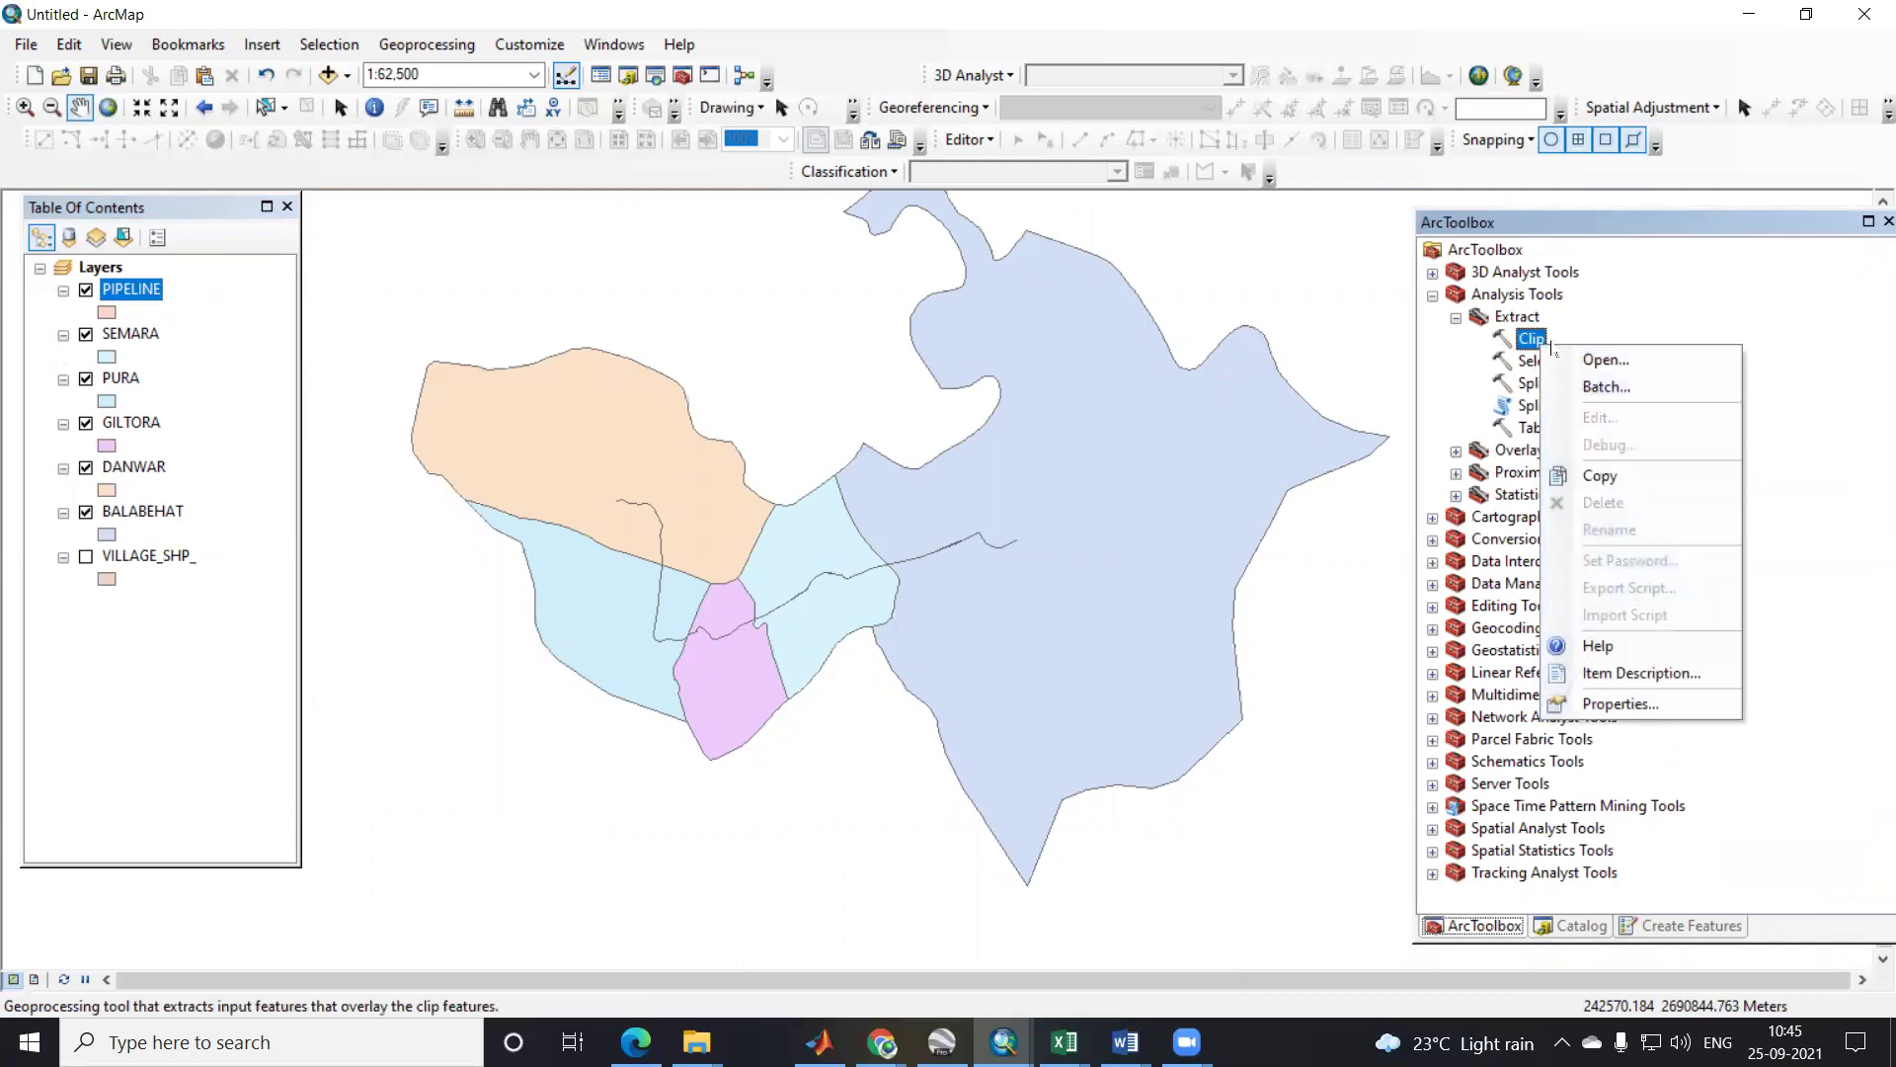
pyautogui.click(1606, 387)
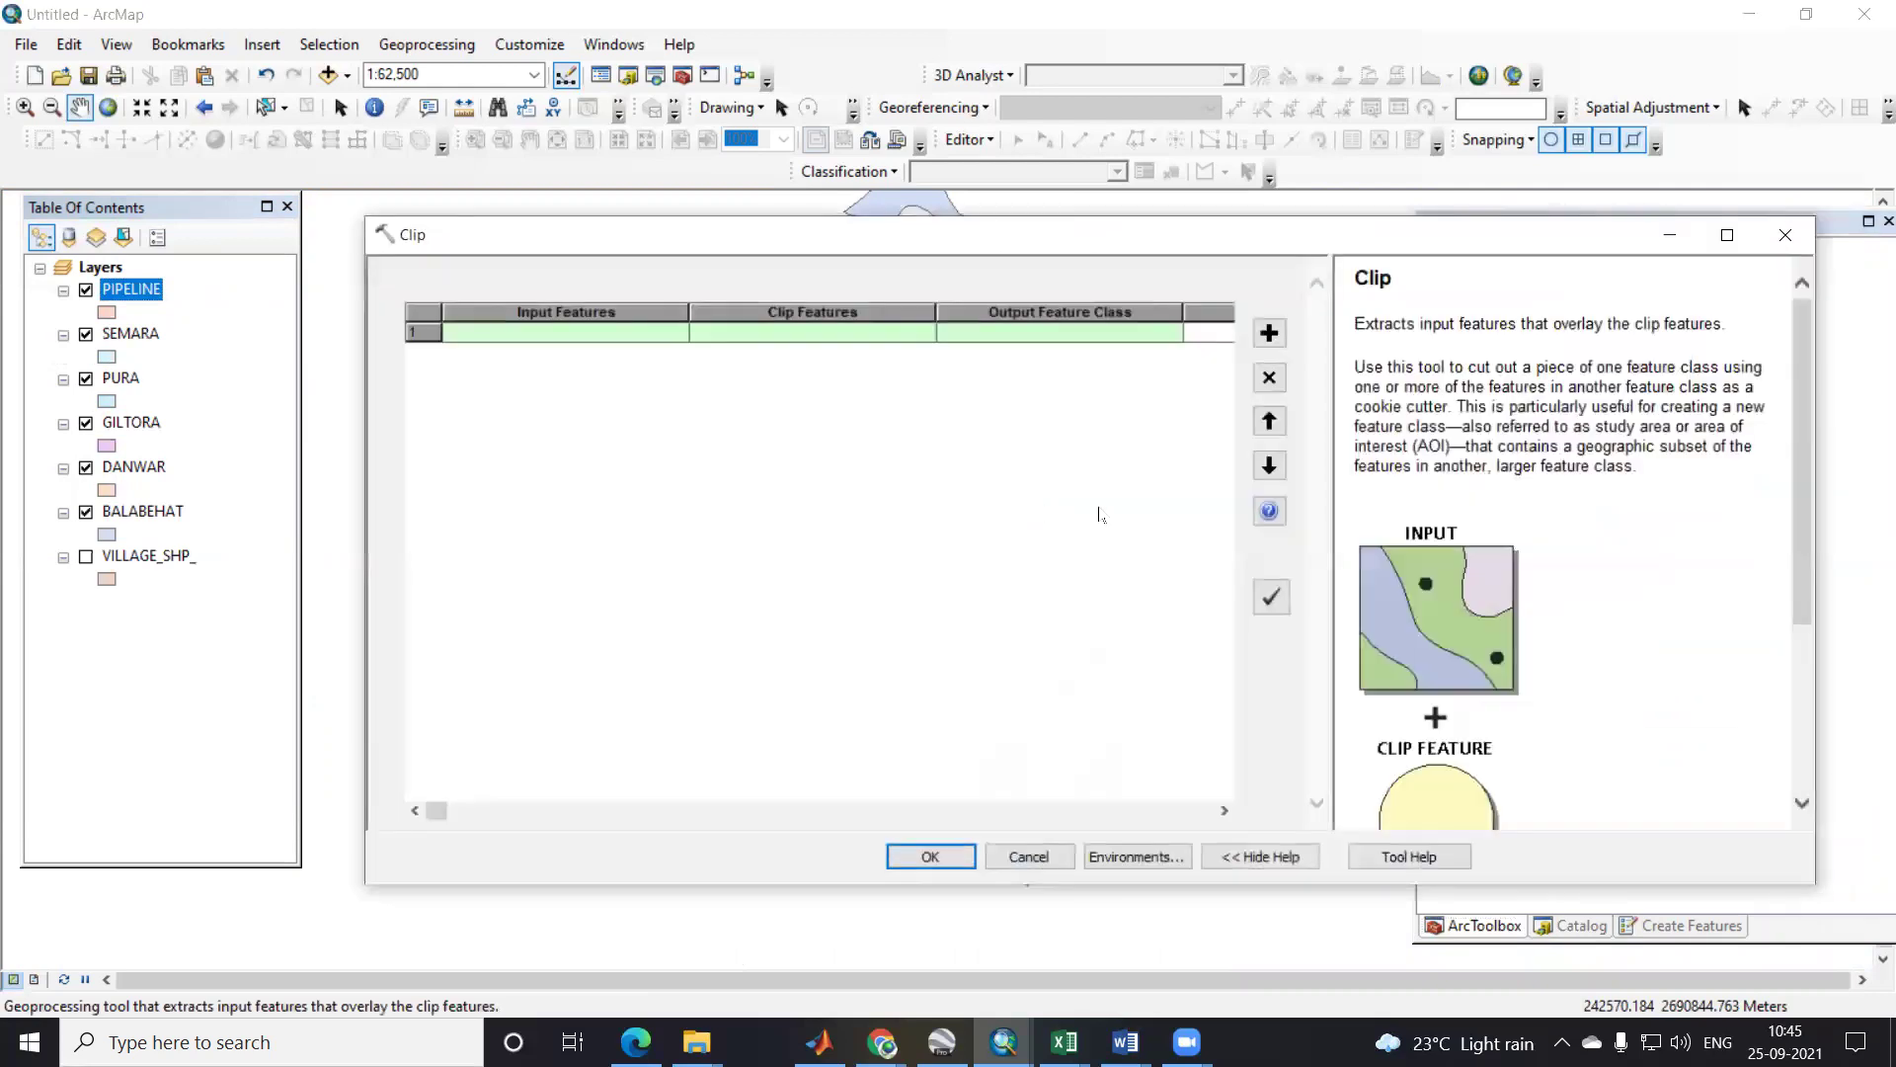
pyautogui.scroll(-5, 1407, 560)
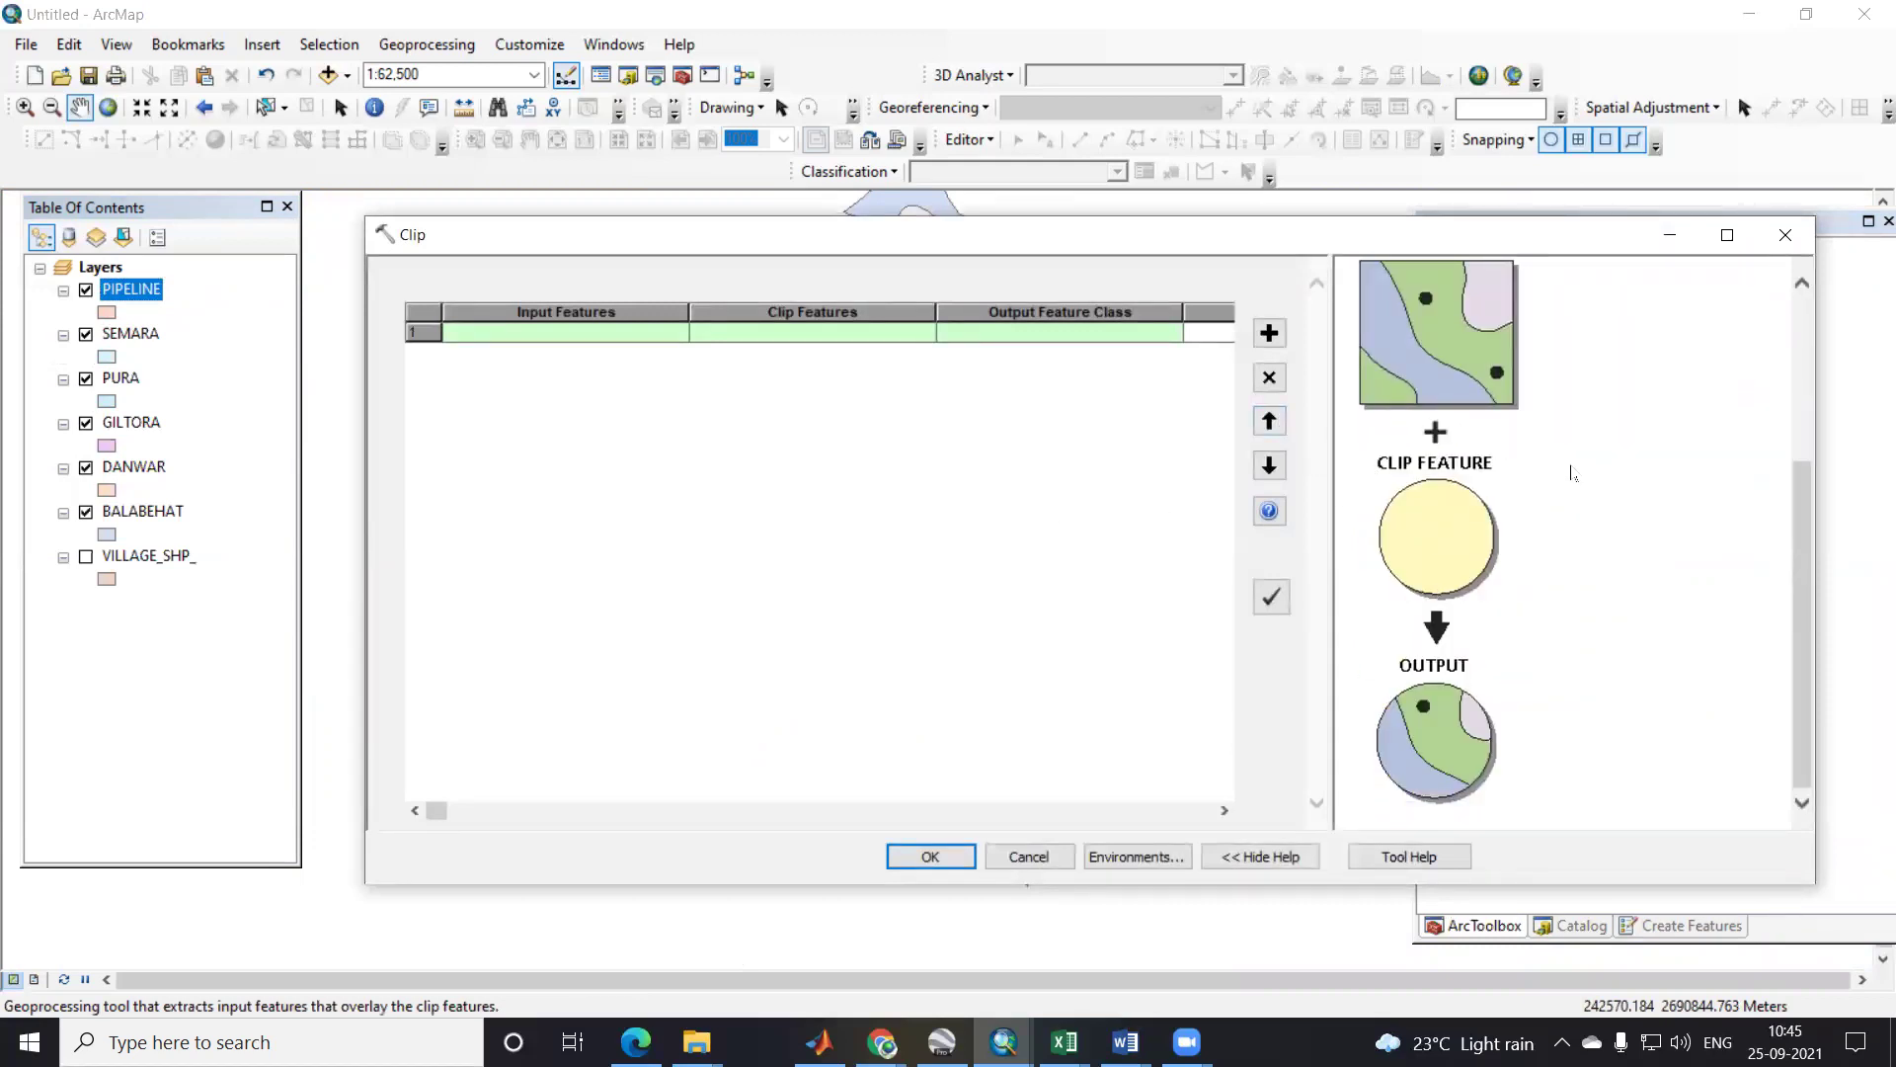
pyautogui.scroll(5, 1568, 484)
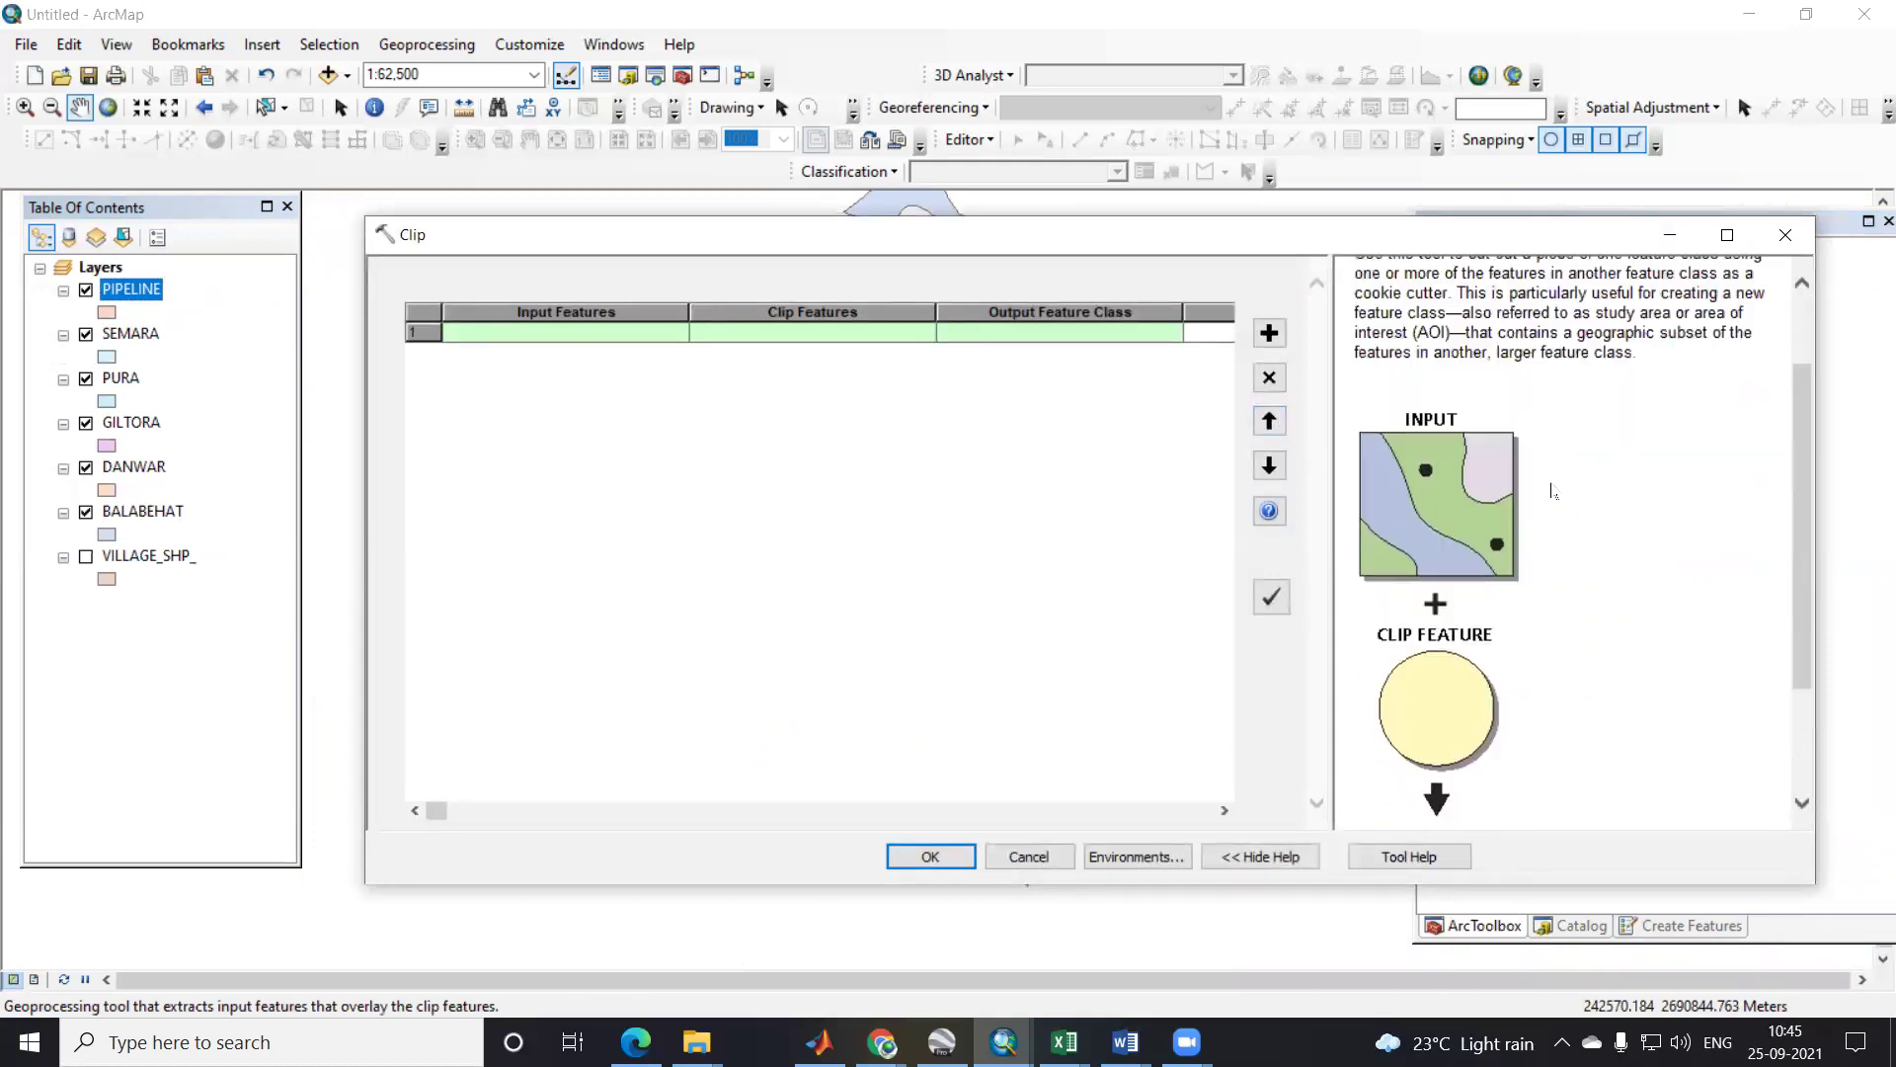
# Step: Fill the first batch row with BALABEHAT as input and PIPELINE as clip features
pyautogui.click(588, 336)
pyautogui.click(677, 336)
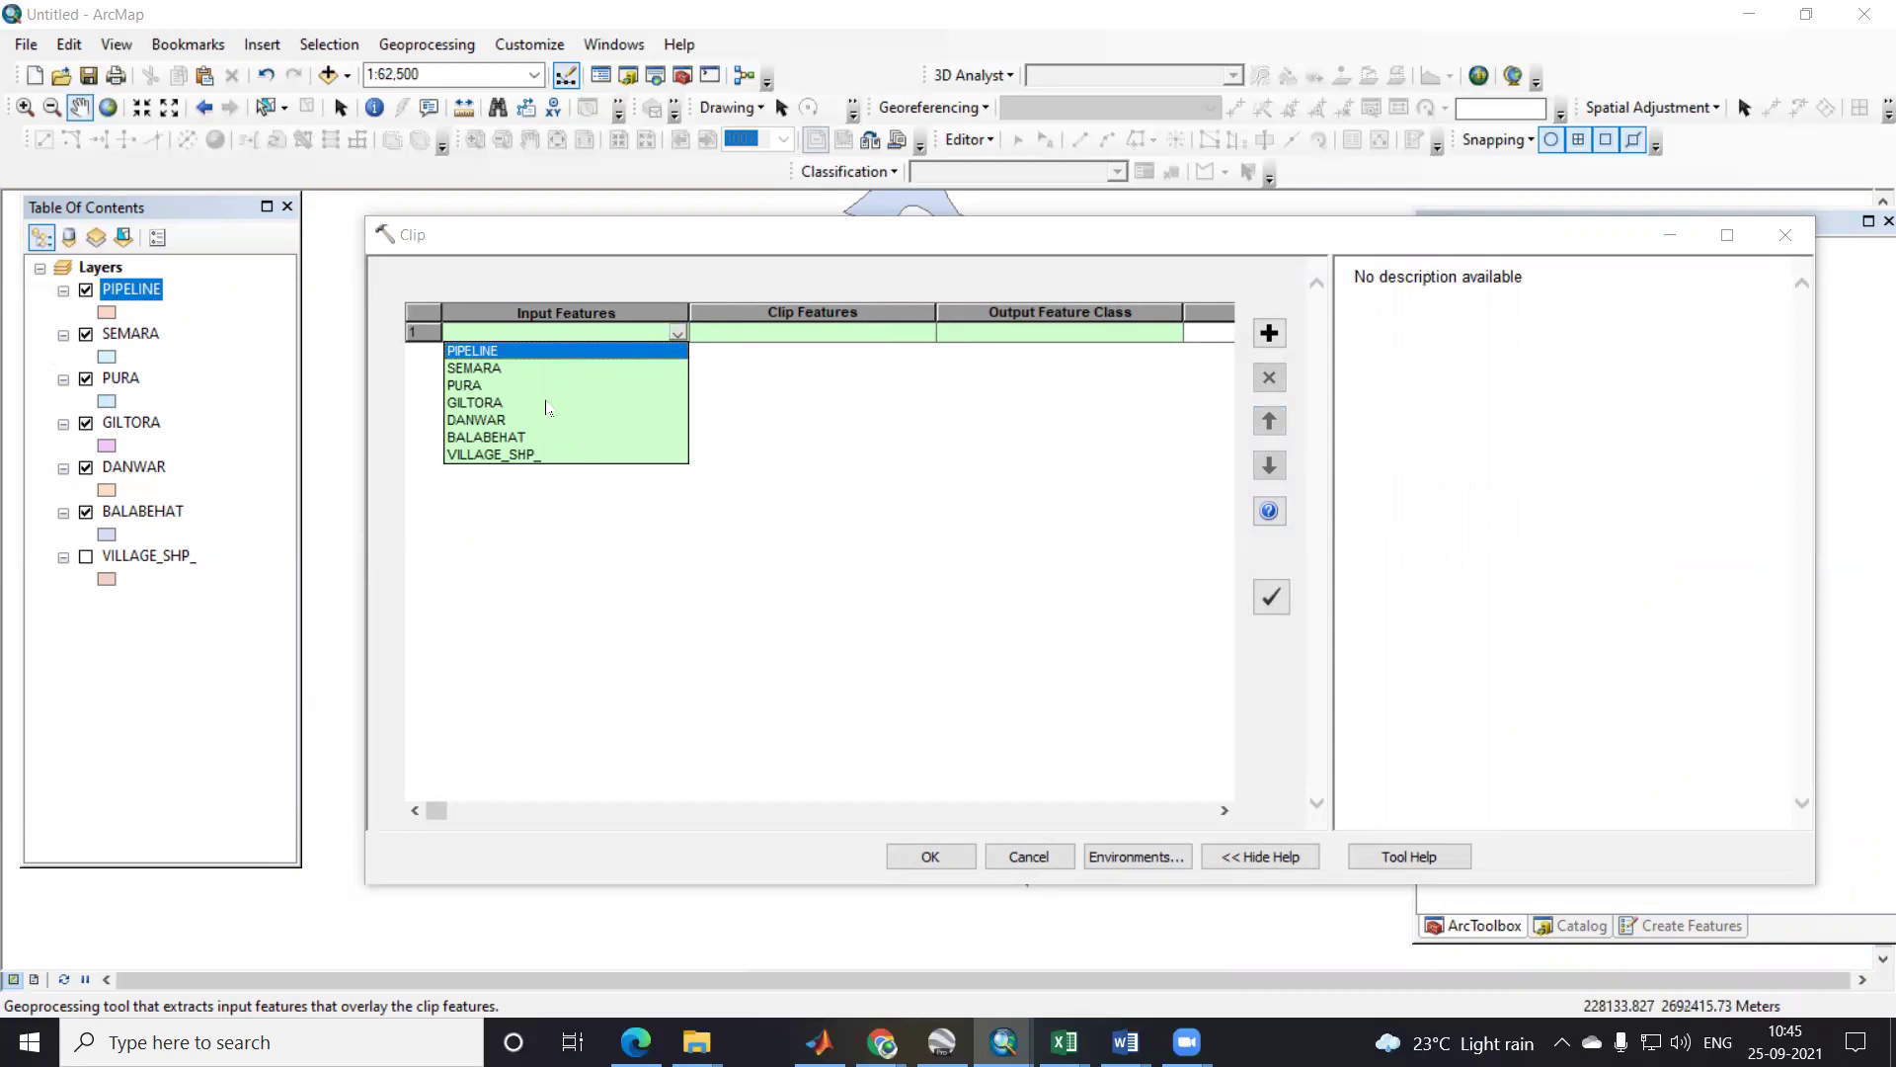
pyautogui.click(514, 438)
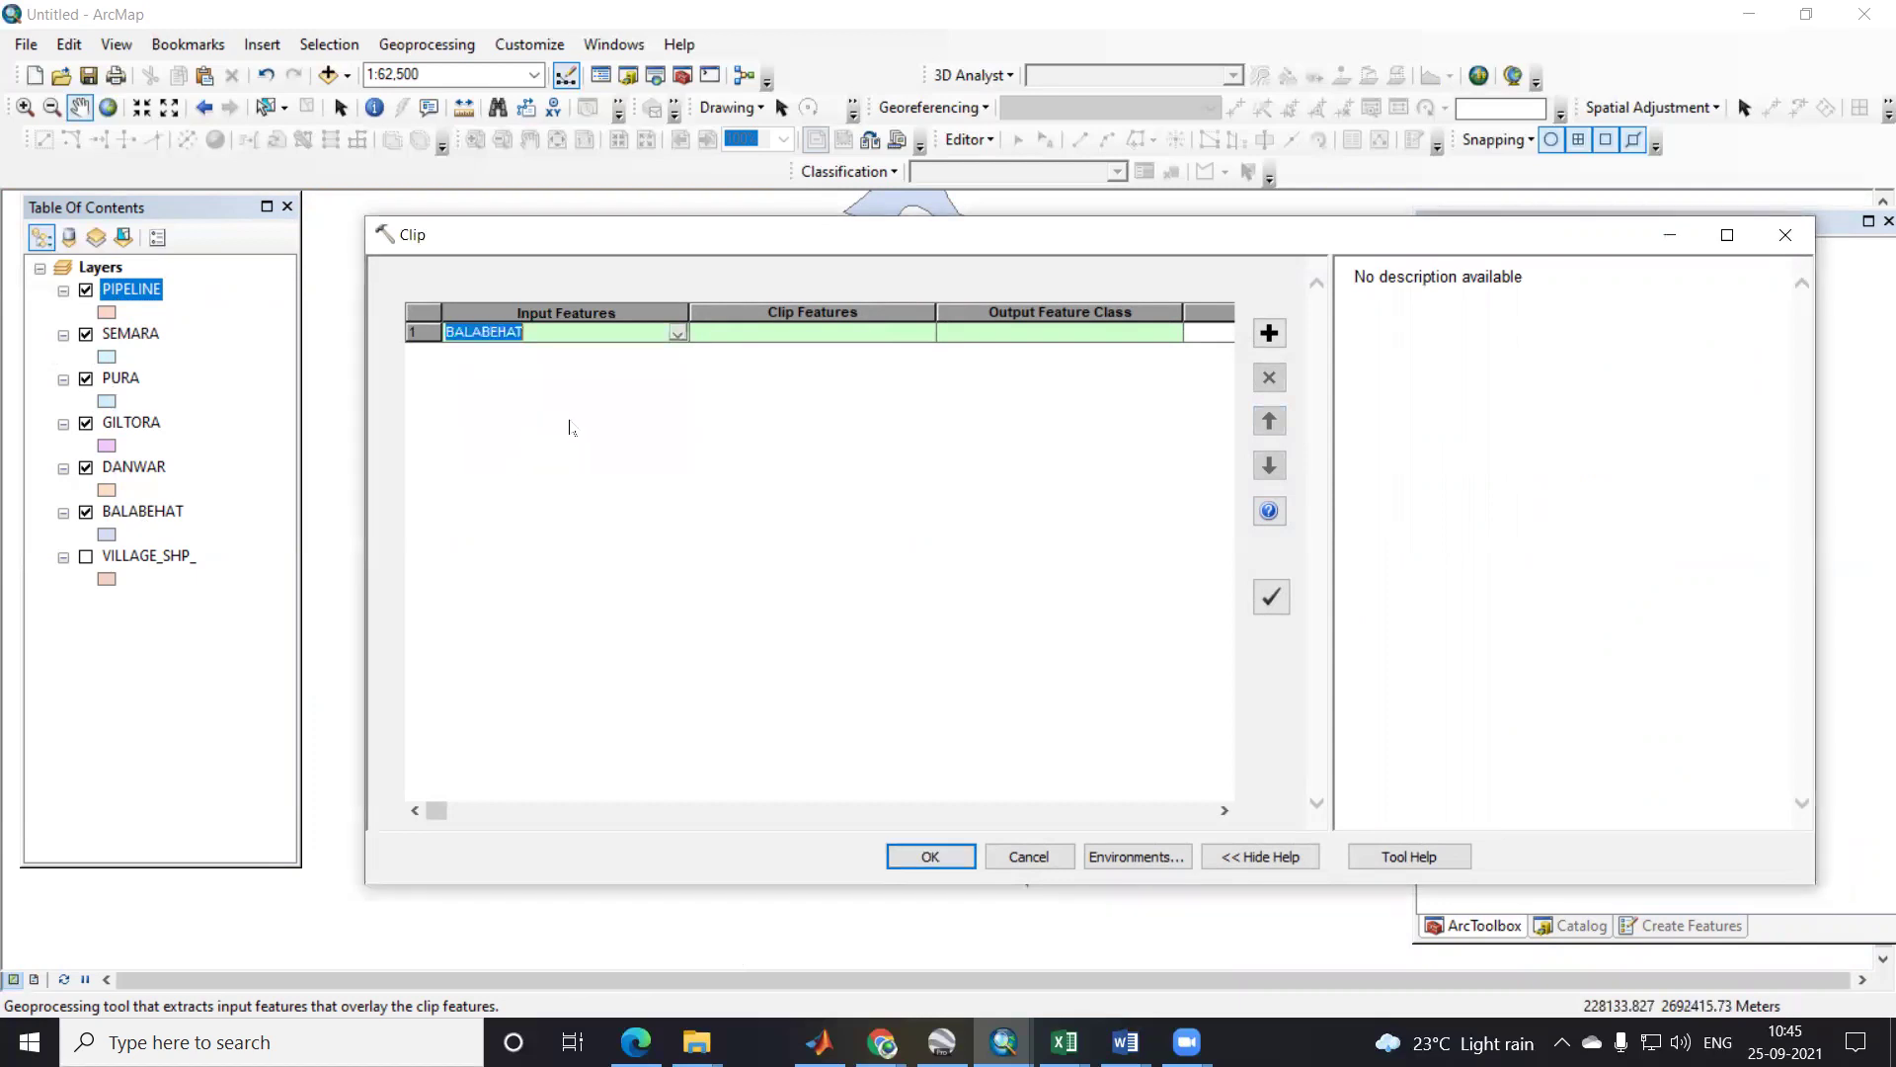
pyautogui.click(793, 342)
pyautogui.click(925, 334)
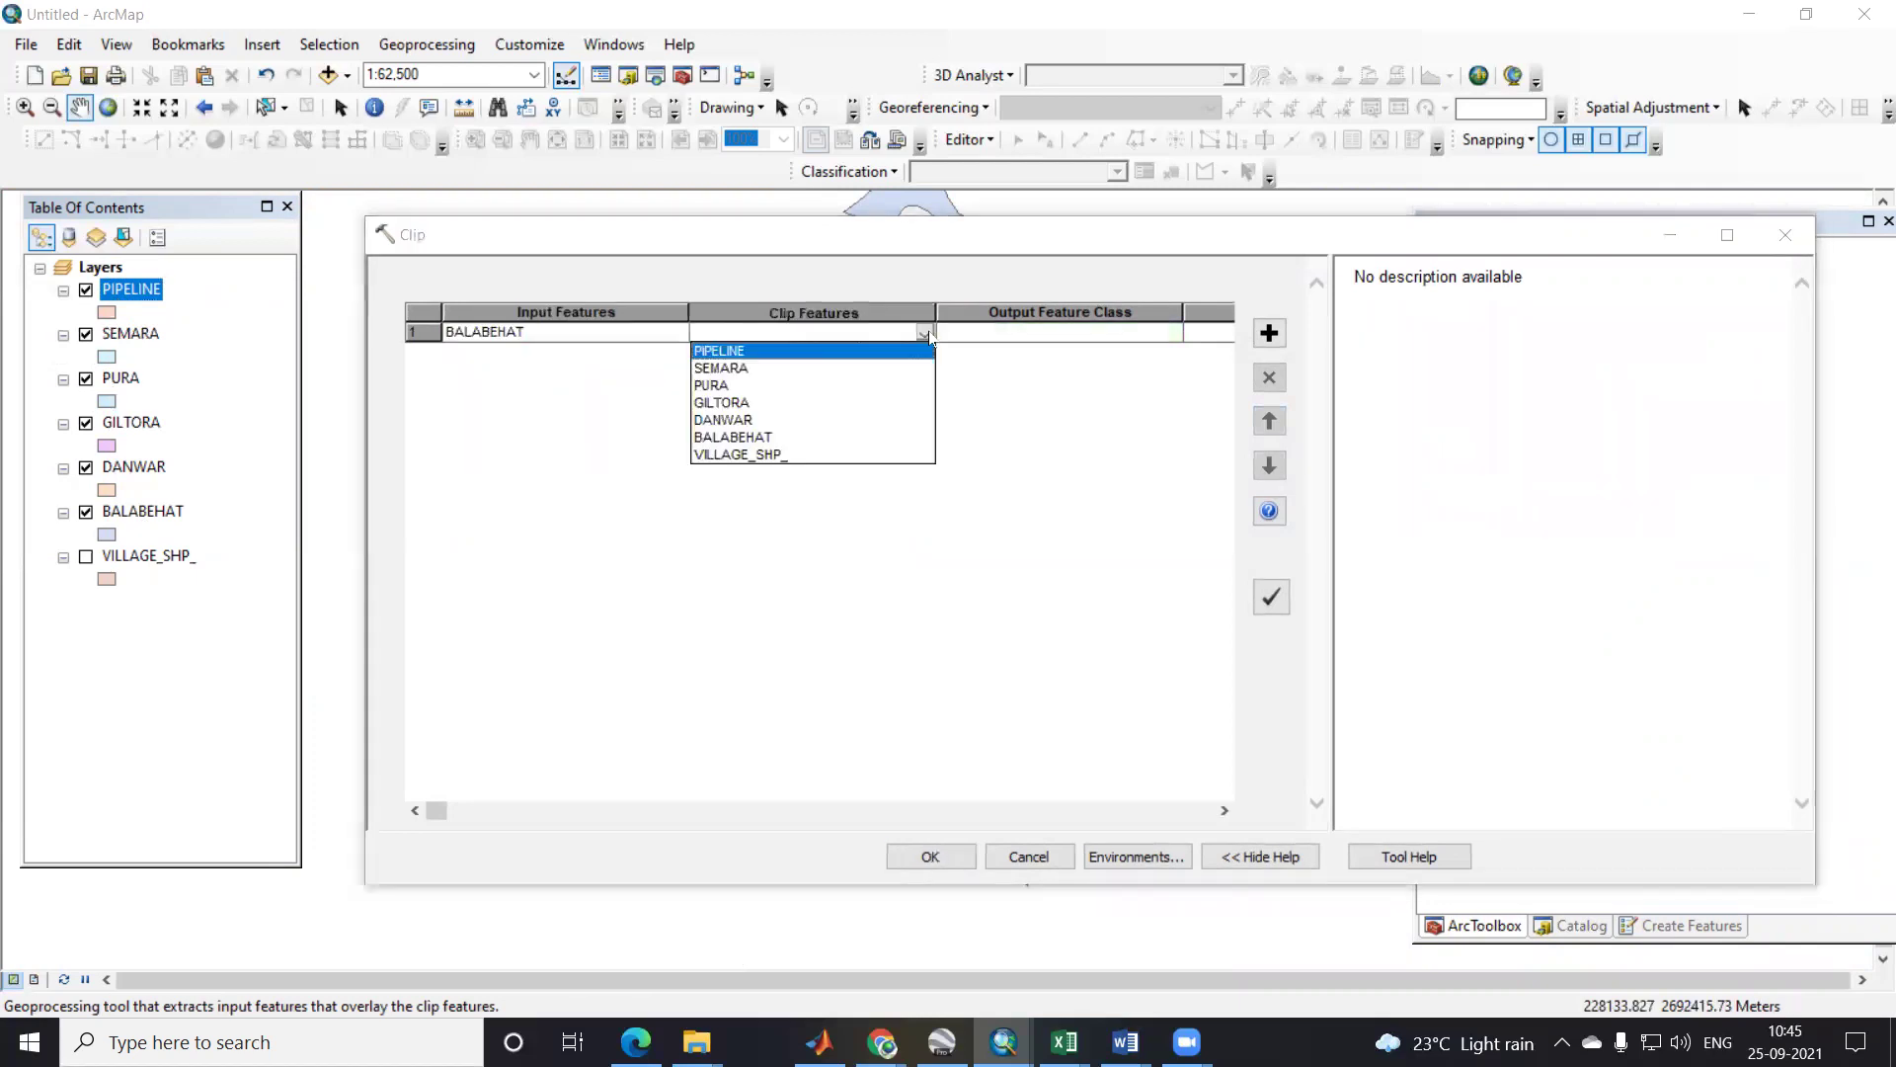
pyautogui.click(751, 353)
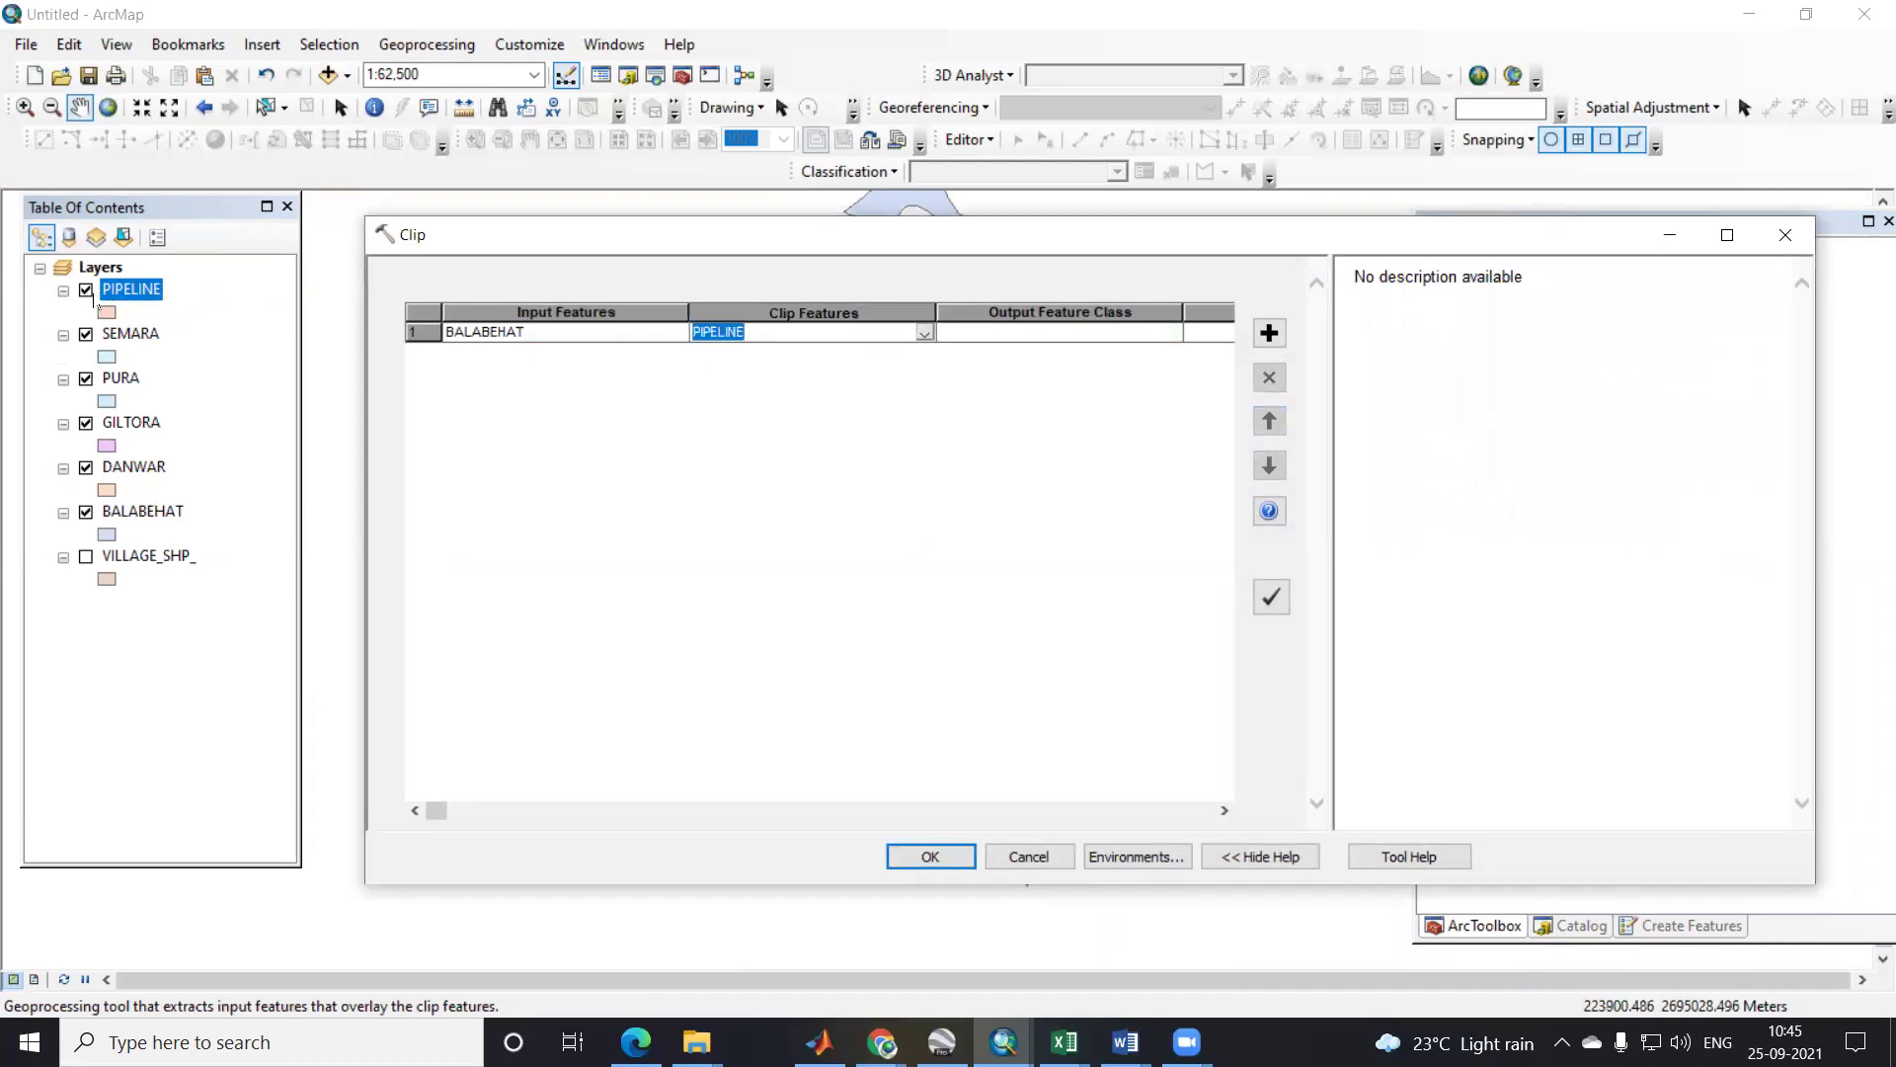
# Step: Add a second row clipping DANWAR by PIPELINE
pyautogui.click(1269, 333)
pyautogui.click(523, 353)
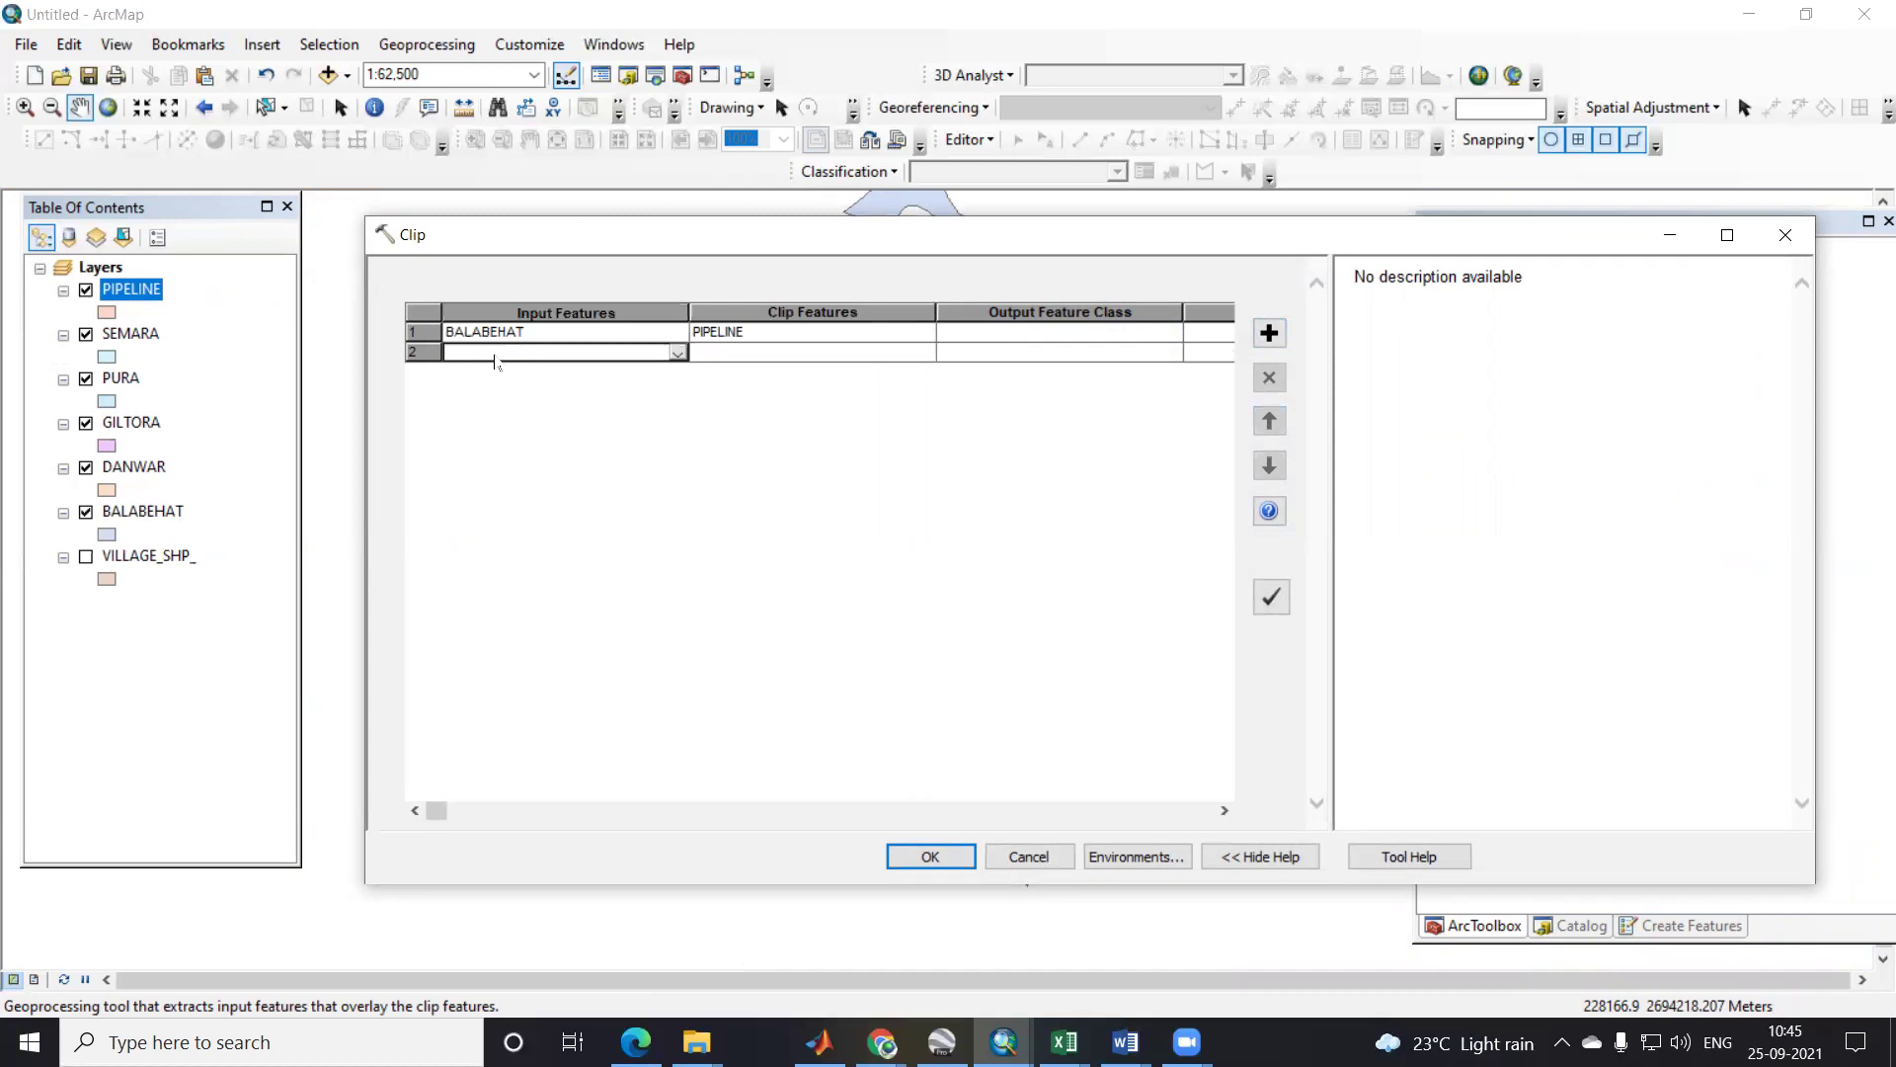
pyautogui.click(678, 355)
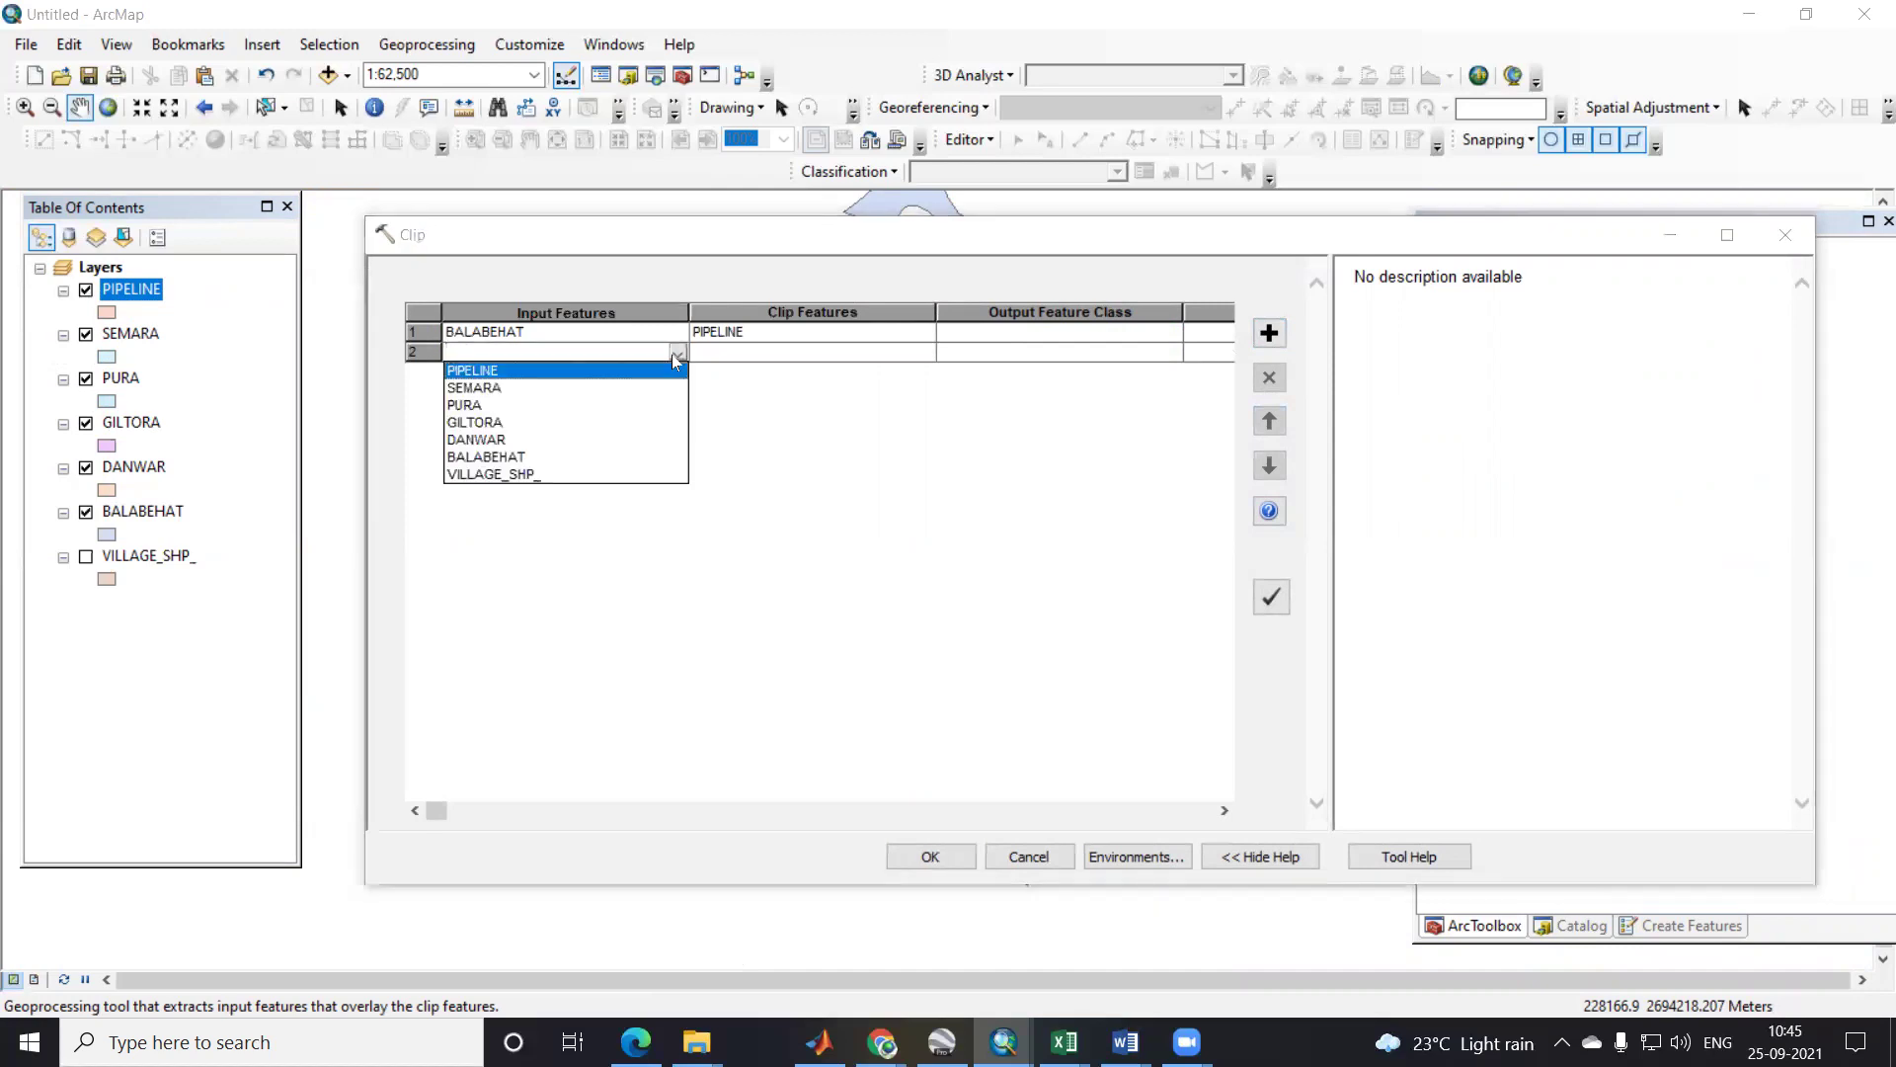
pyautogui.click(477, 440)
pyautogui.click(755, 356)
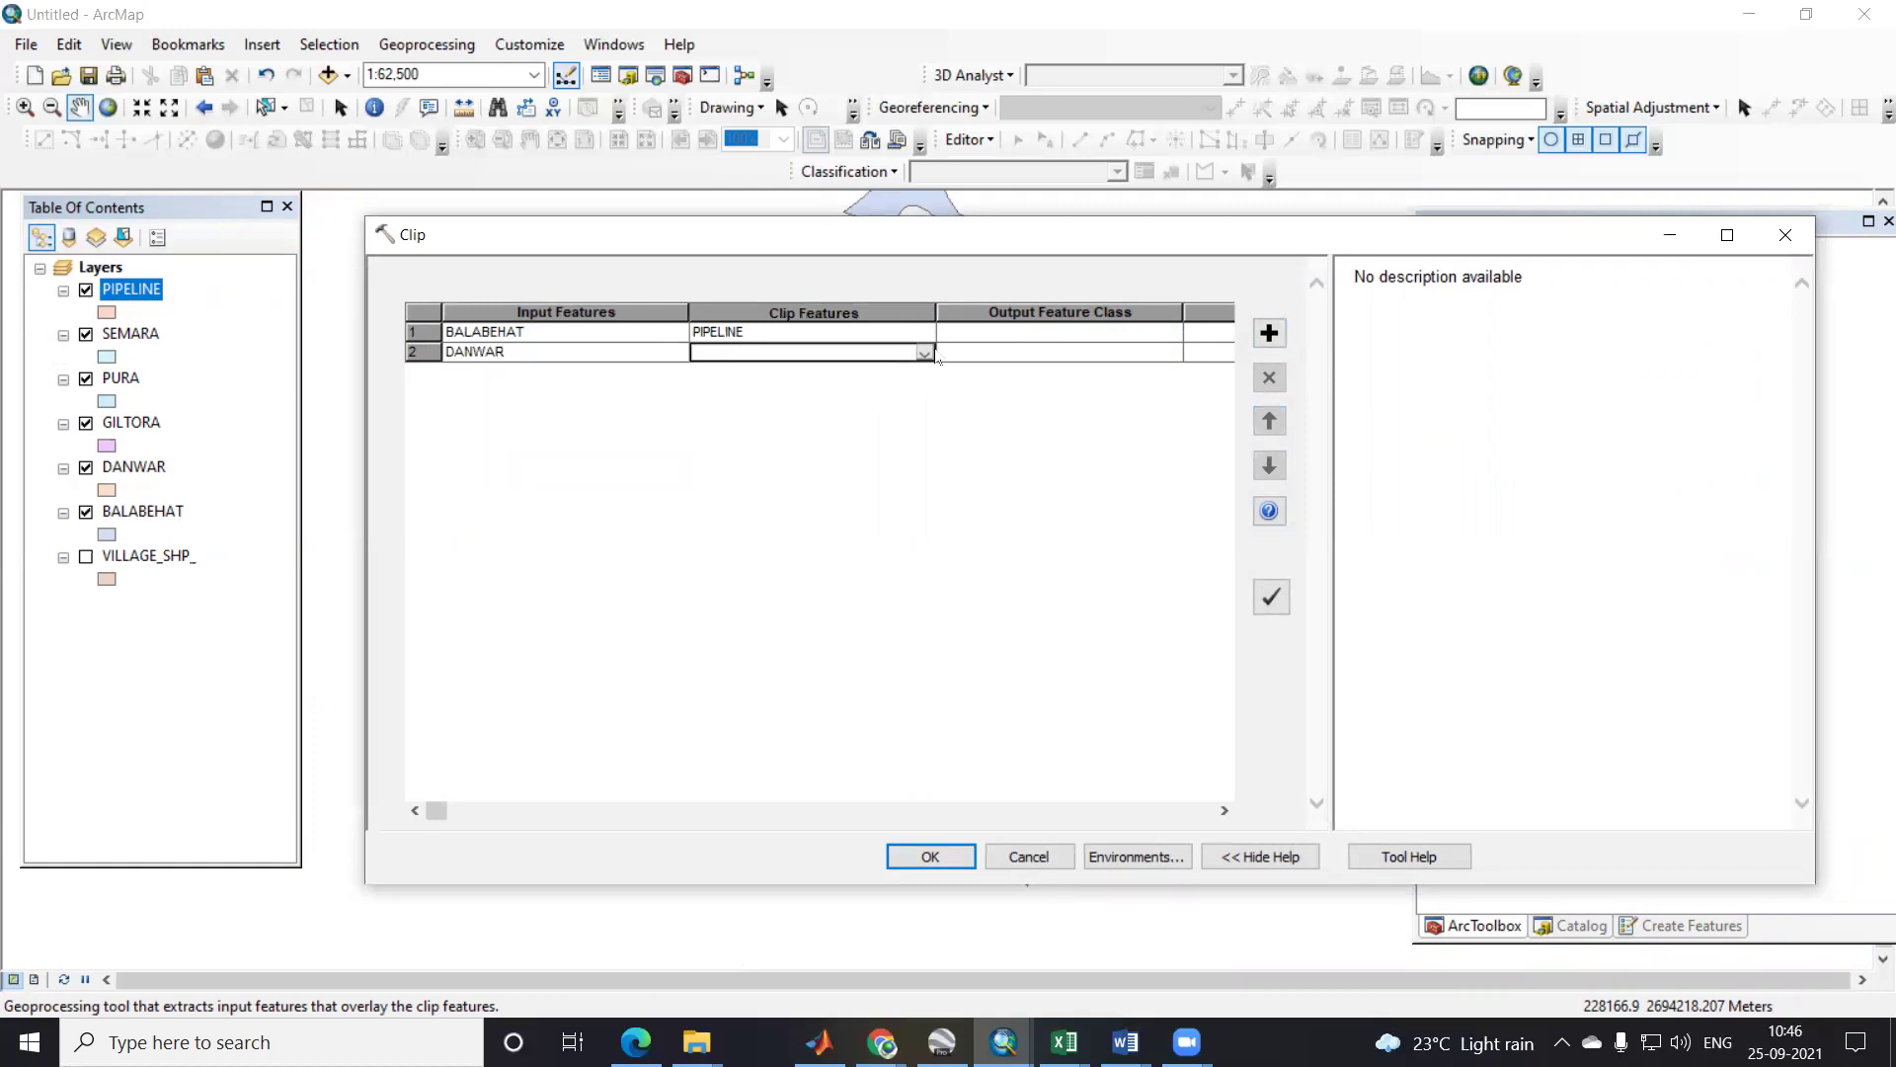
pyautogui.click(927, 356)
pyautogui.click(748, 369)
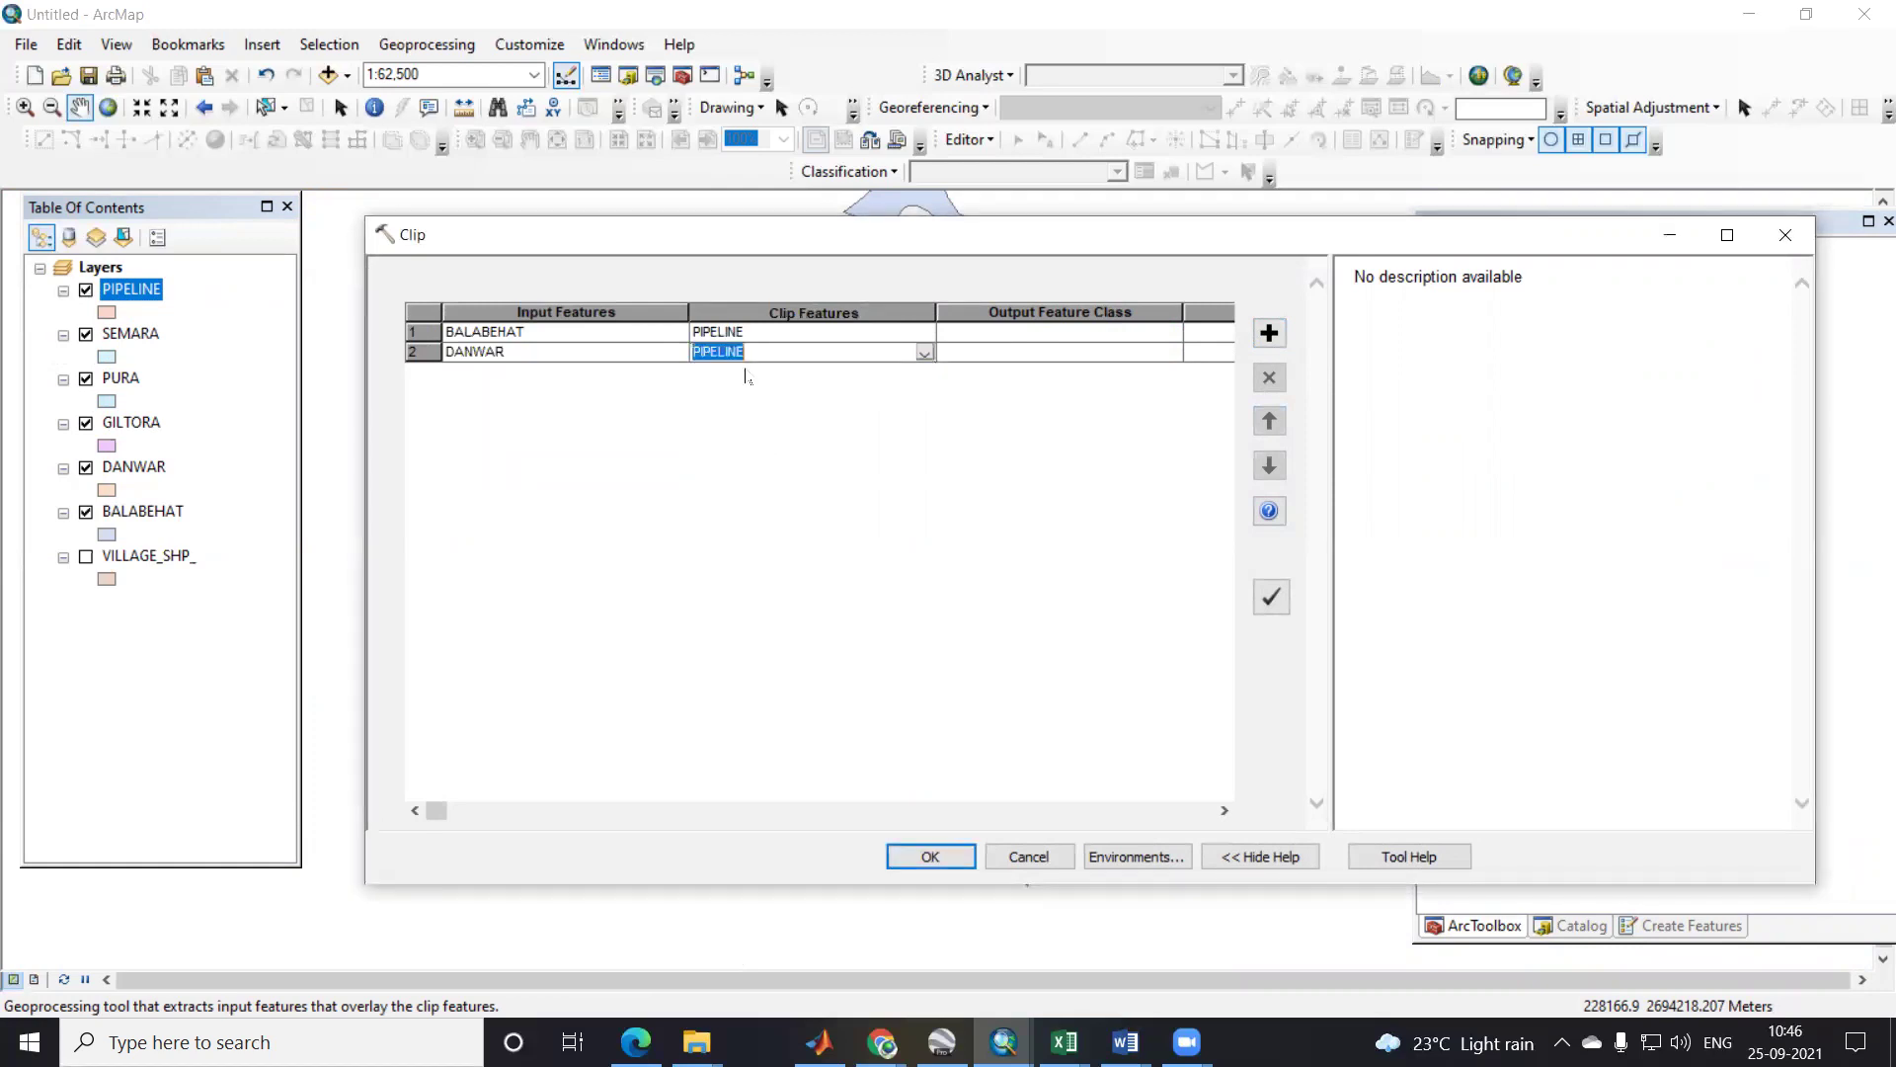
# Step: Add a third row clipping GILTORA by PIPELINE
pyautogui.click(1269, 332)
pyautogui.click(678, 376)
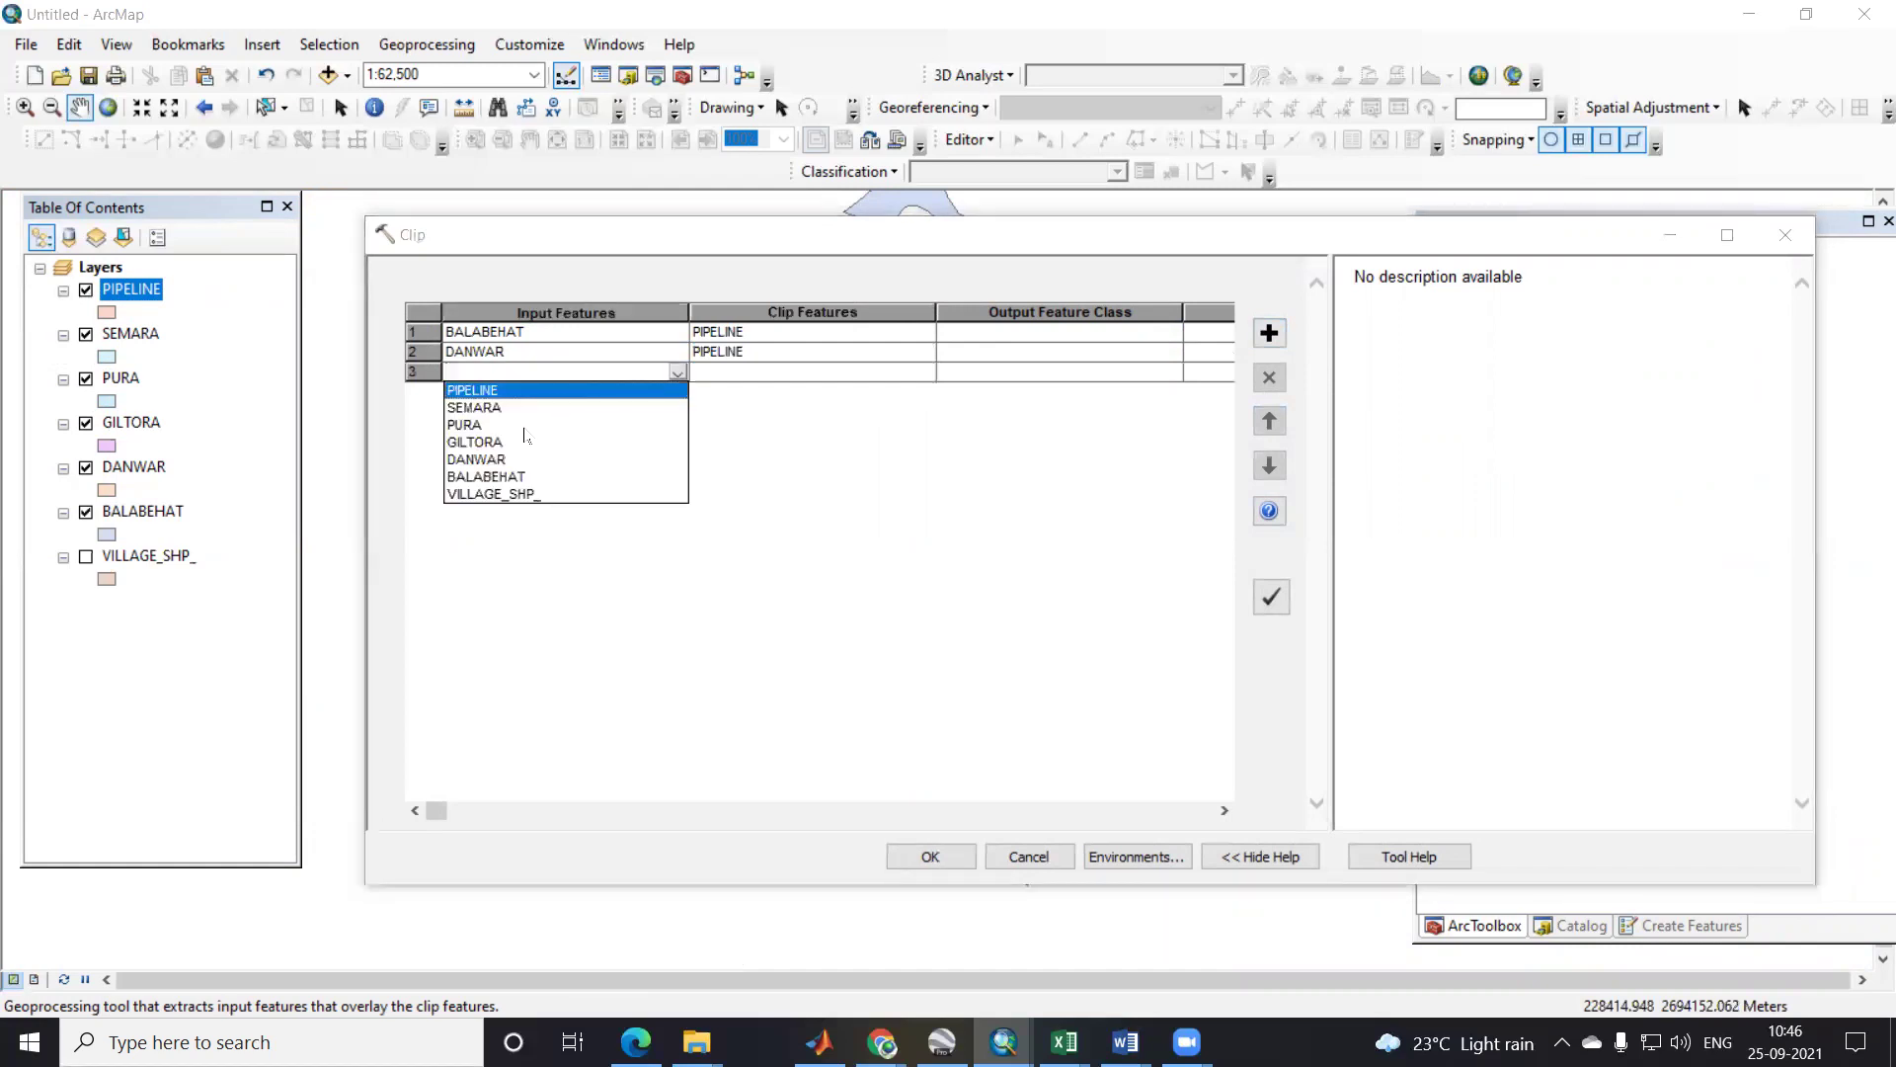
pyautogui.click(527, 442)
pyautogui.click(824, 375)
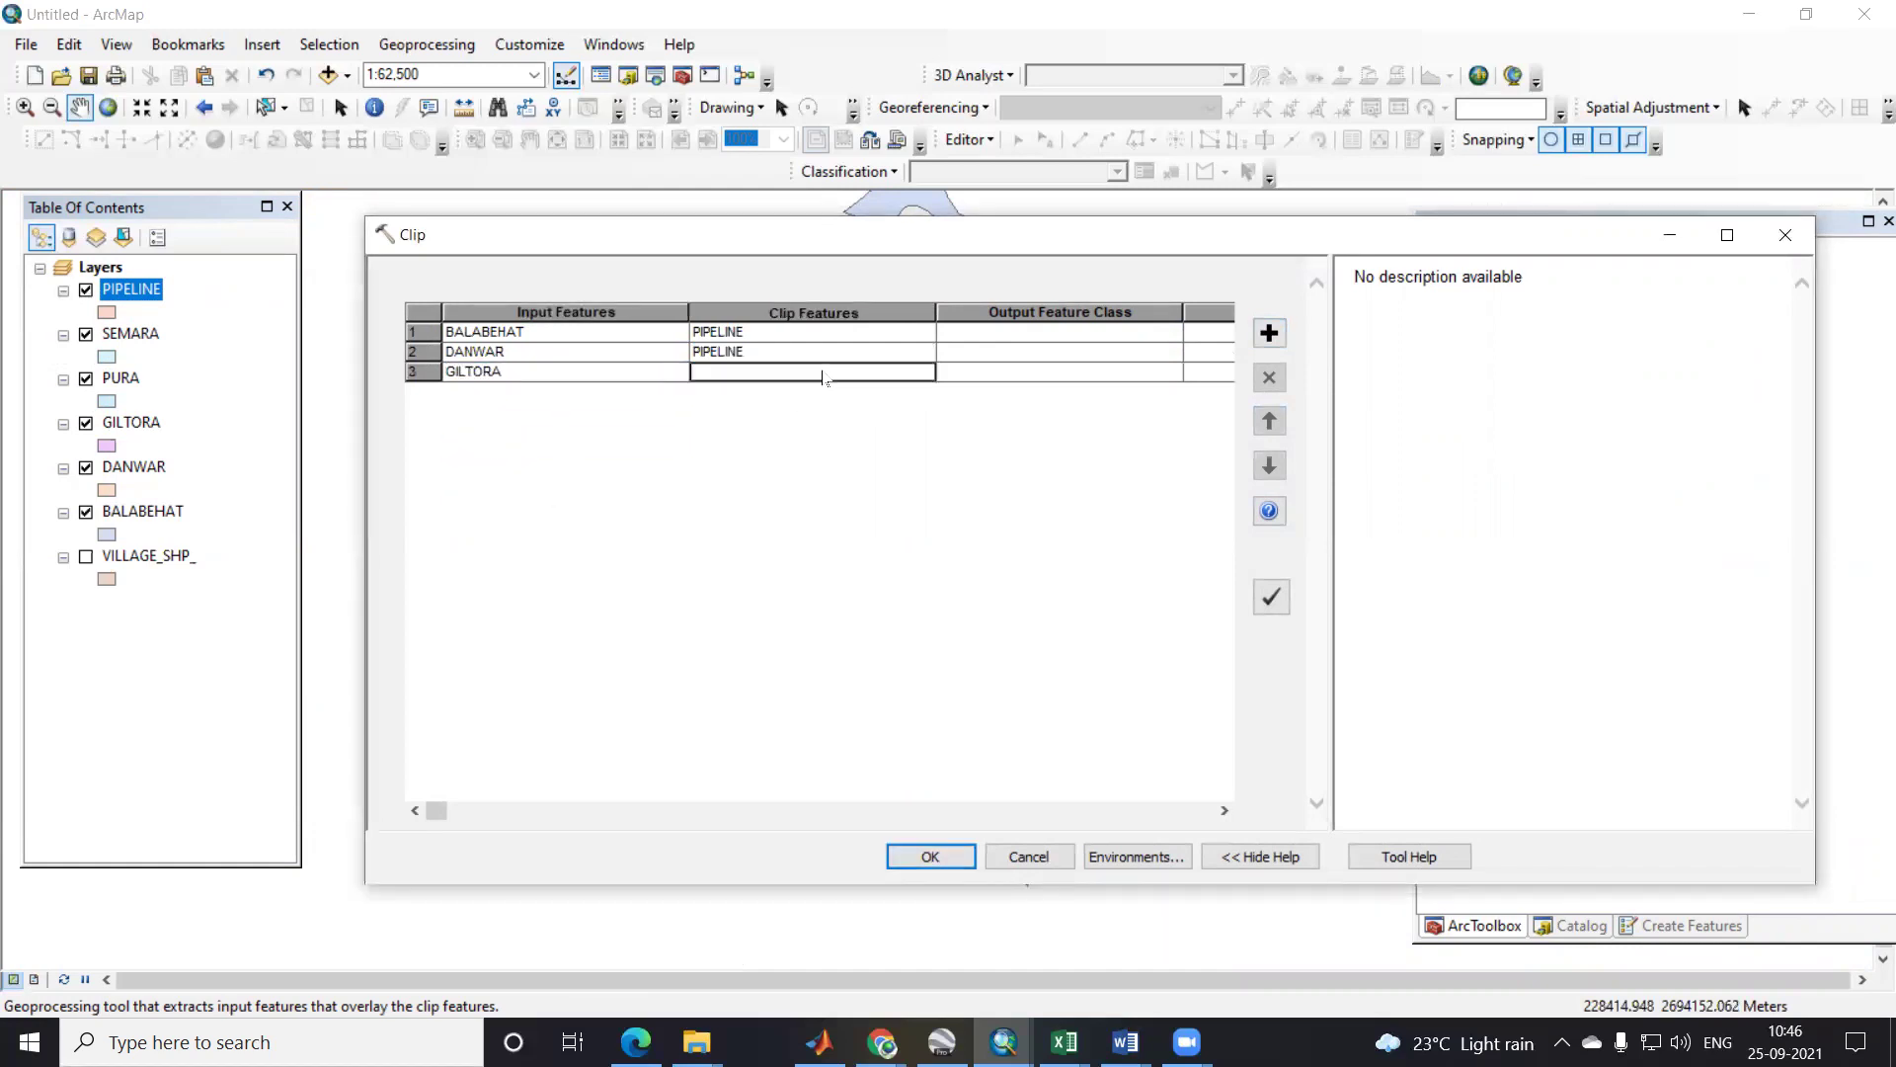
pyautogui.click(924, 374)
pyautogui.click(730, 392)
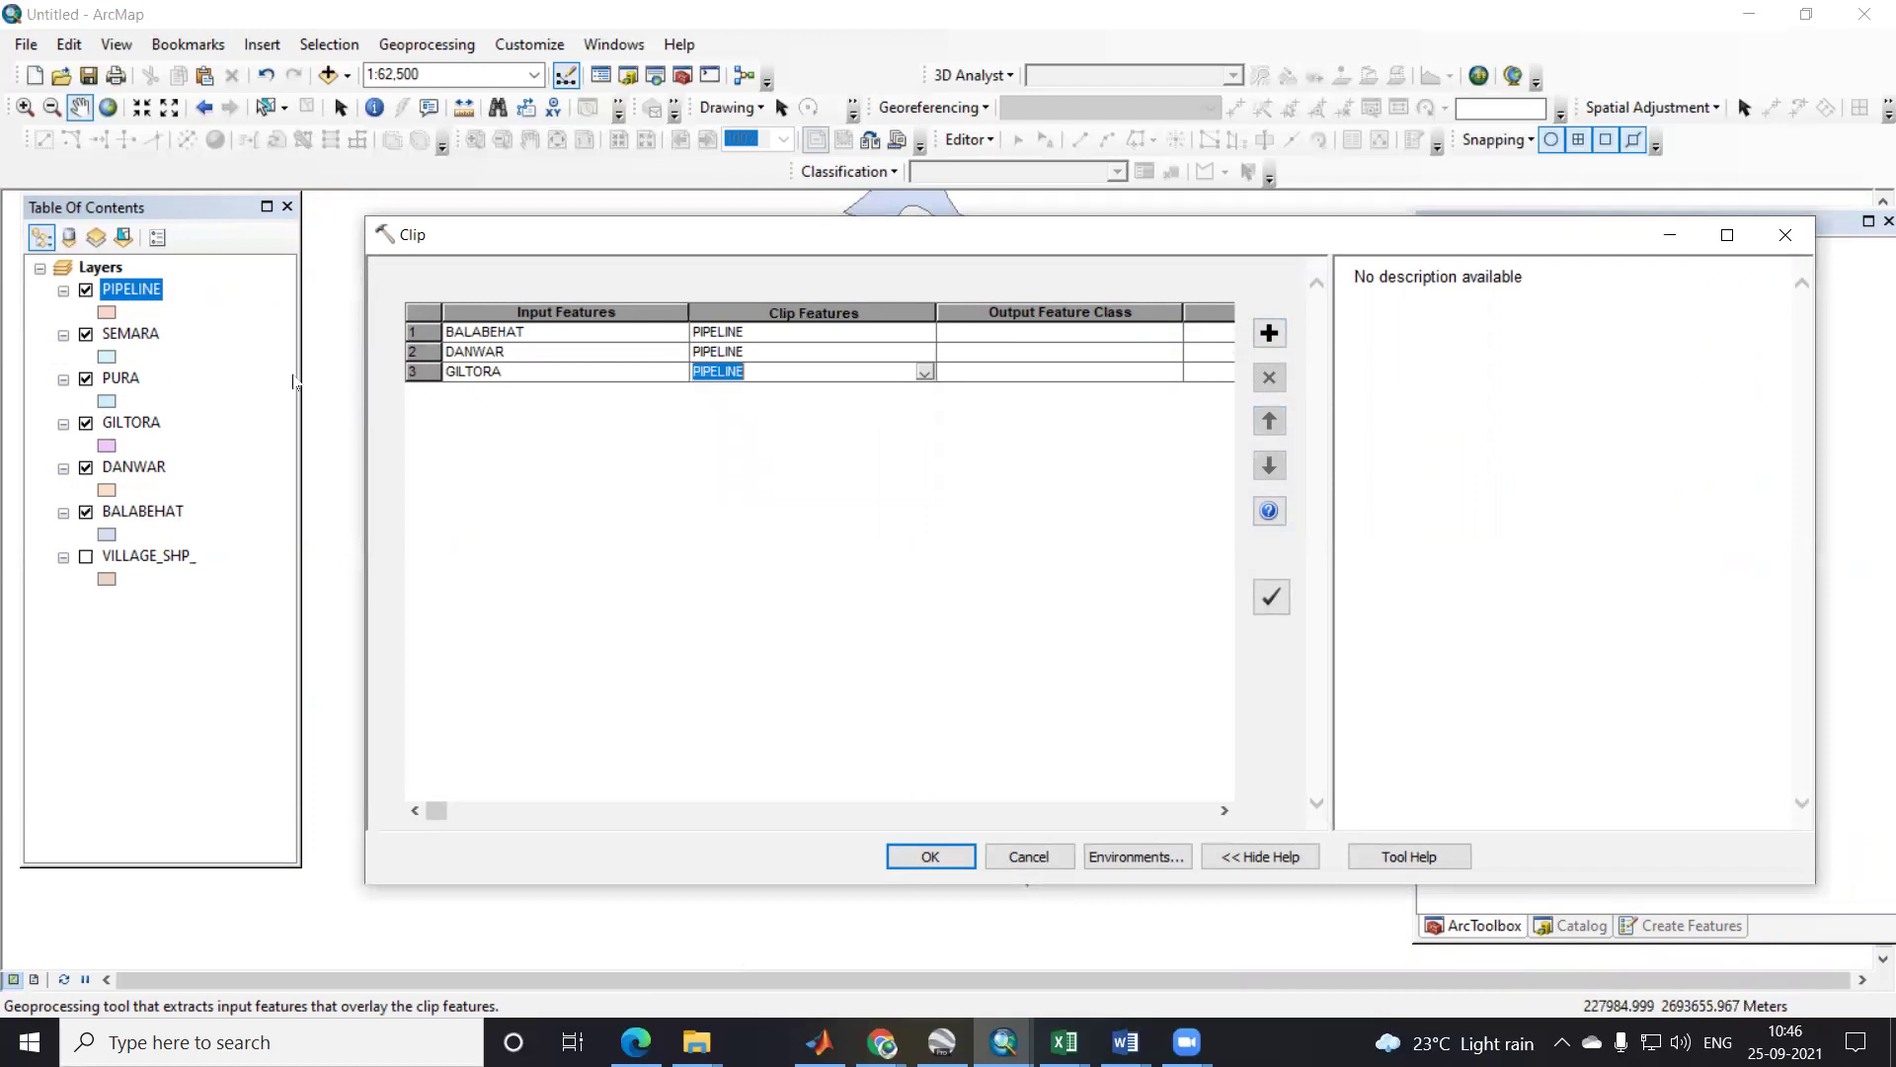
# Step: Add a fourth row clipping PURA by PIPELINE
pyautogui.click(1269, 333)
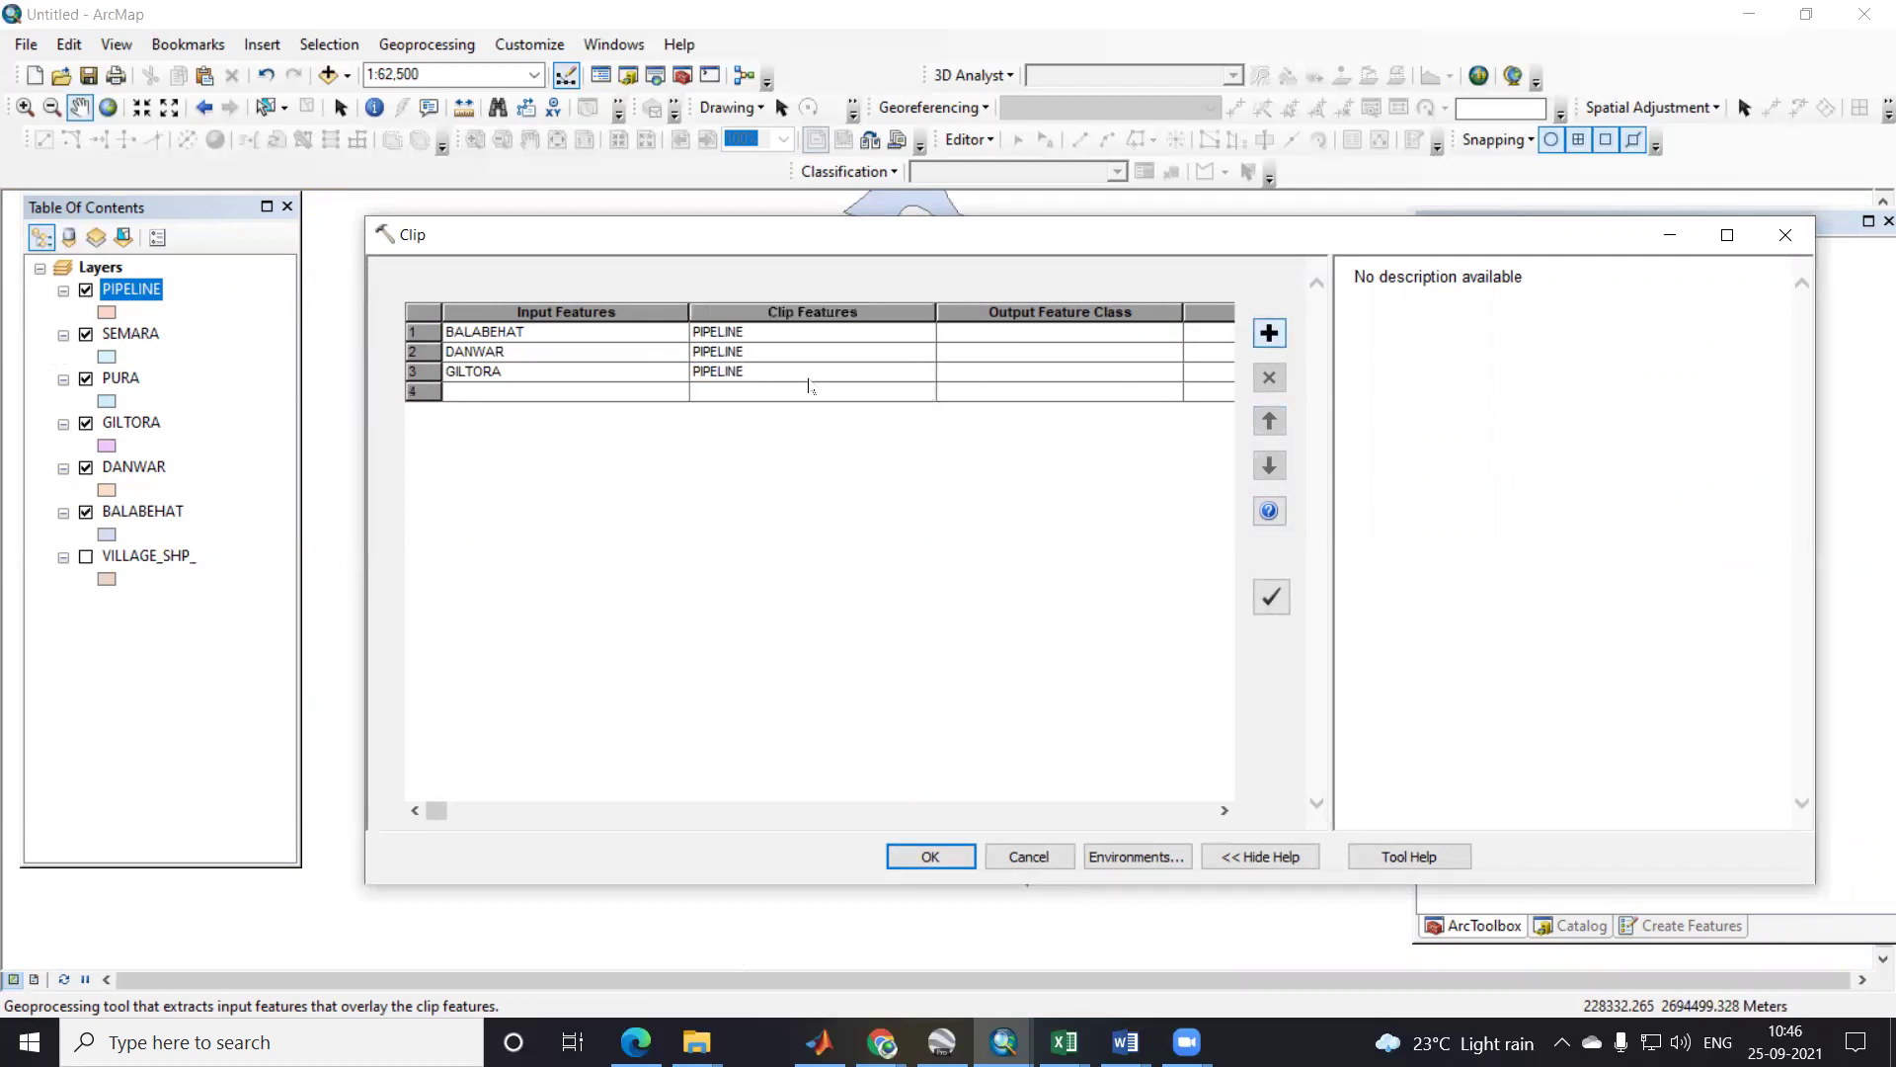
pyautogui.click(637, 392)
pyautogui.click(678, 392)
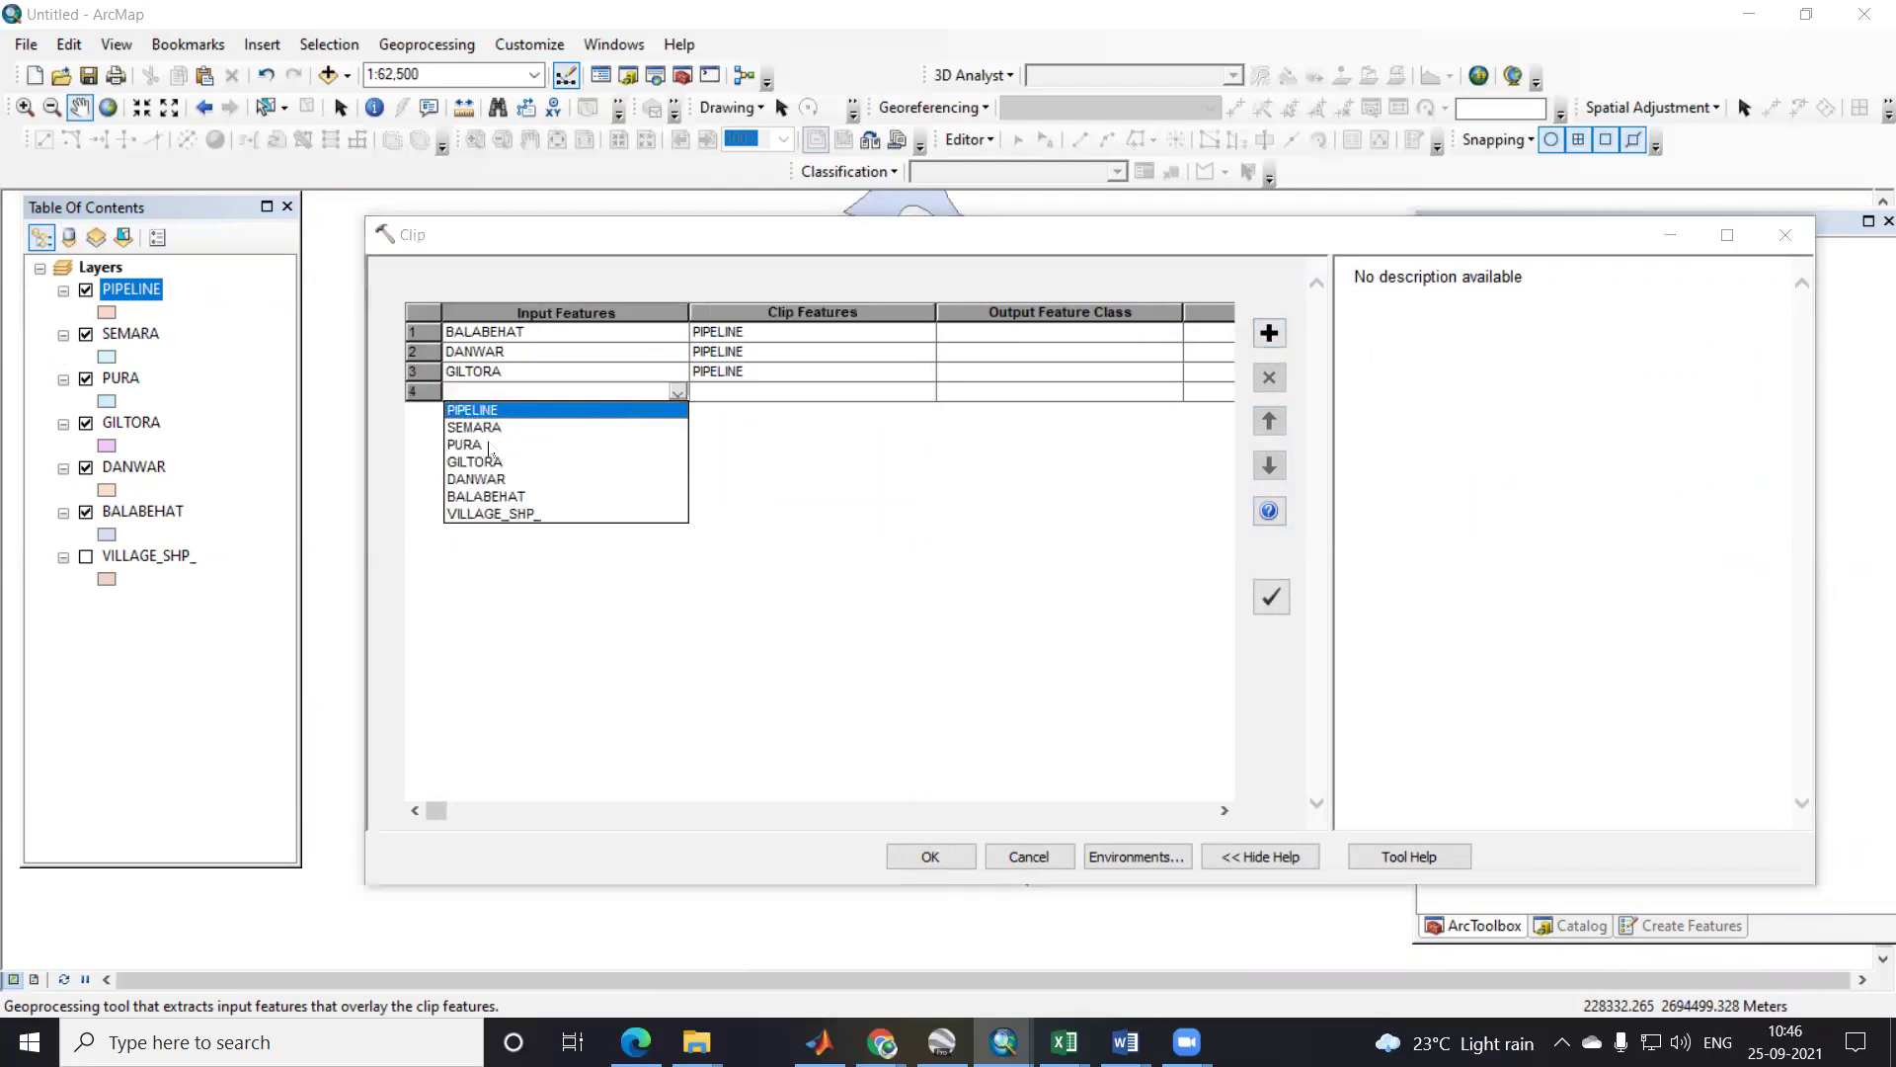
pyautogui.click(491, 445)
pyautogui.click(844, 392)
pyautogui.click(924, 392)
pyautogui.click(837, 411)
# Step: Add a fifth row clipping SEMARA by PIPELINE
pyautogui.click(1268, 334)
pyautogui.click(553, 411)
pyautogui.click(678, 411)
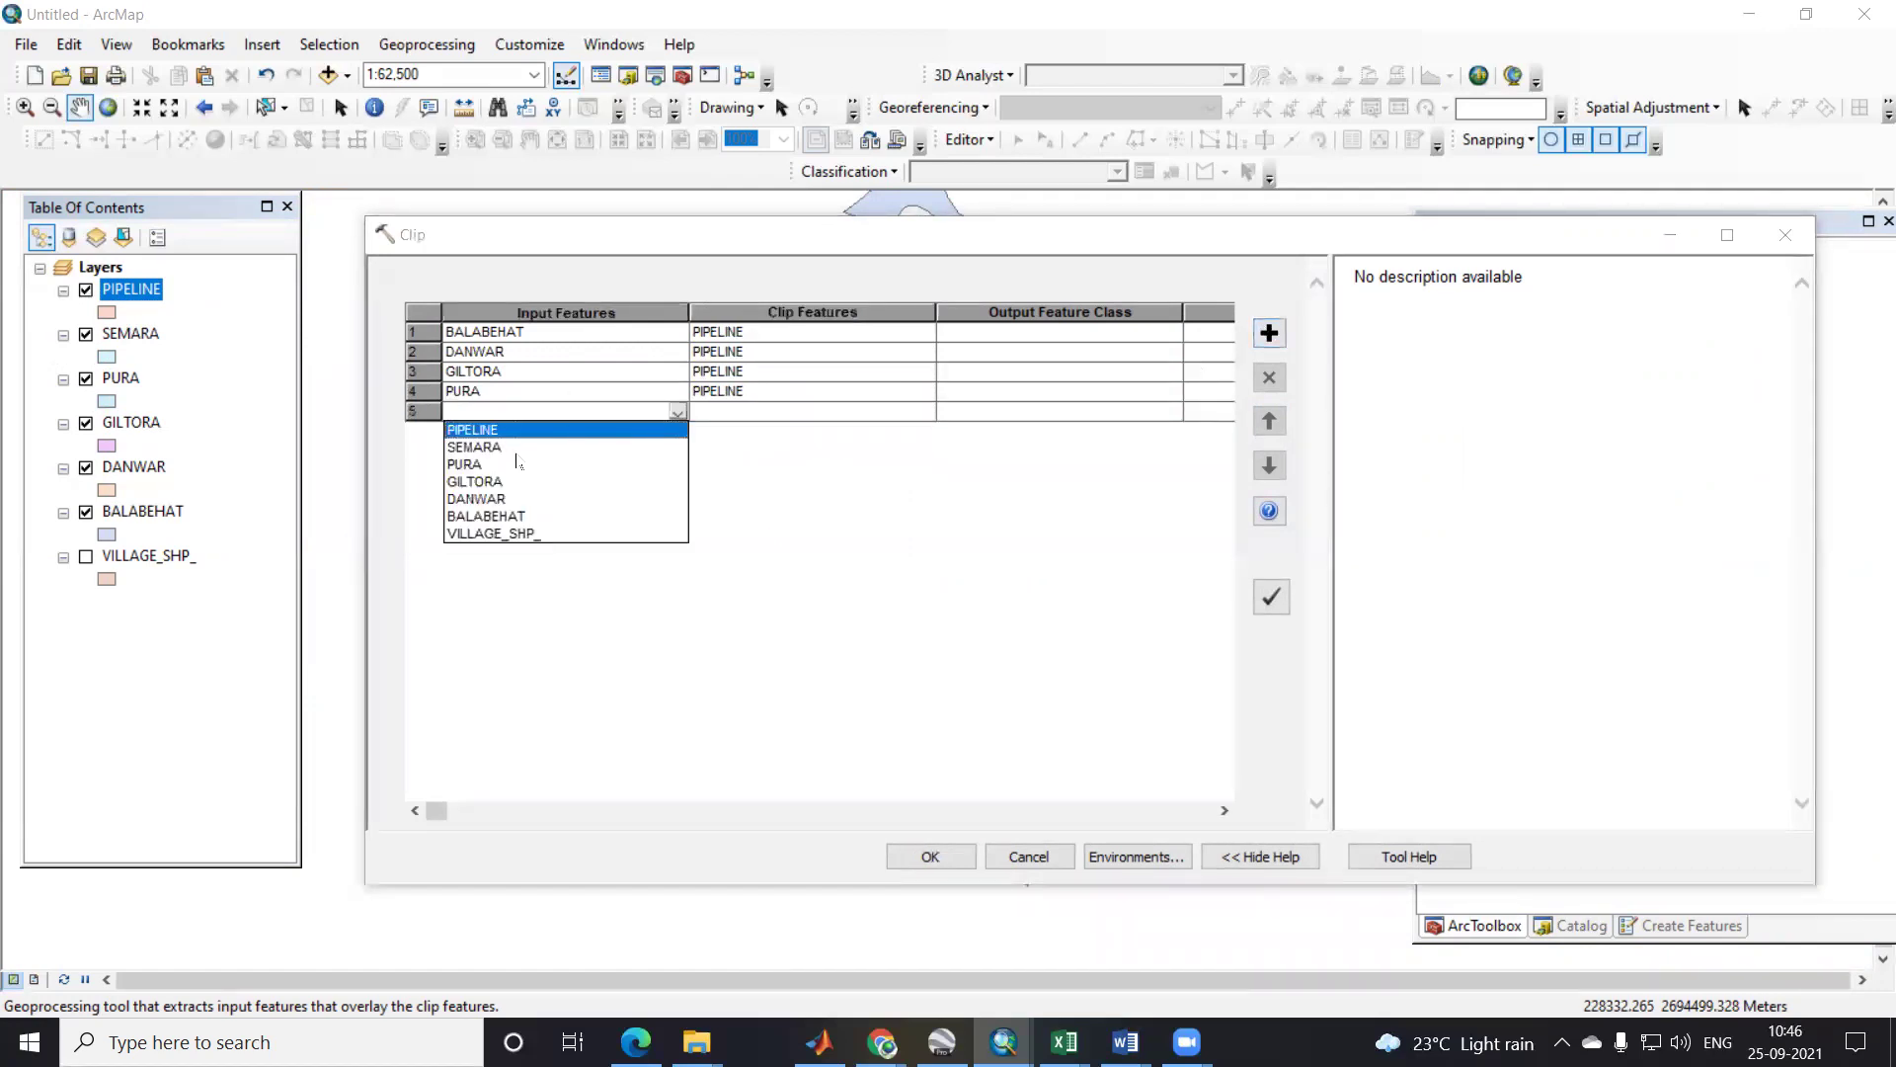
pyautogui.click(512, 446)
pyautogui.click(819, 412)
pyautogui.click(921, 414)
pyautogui.click(824, 431)
pyautogui.click(1018, 336)
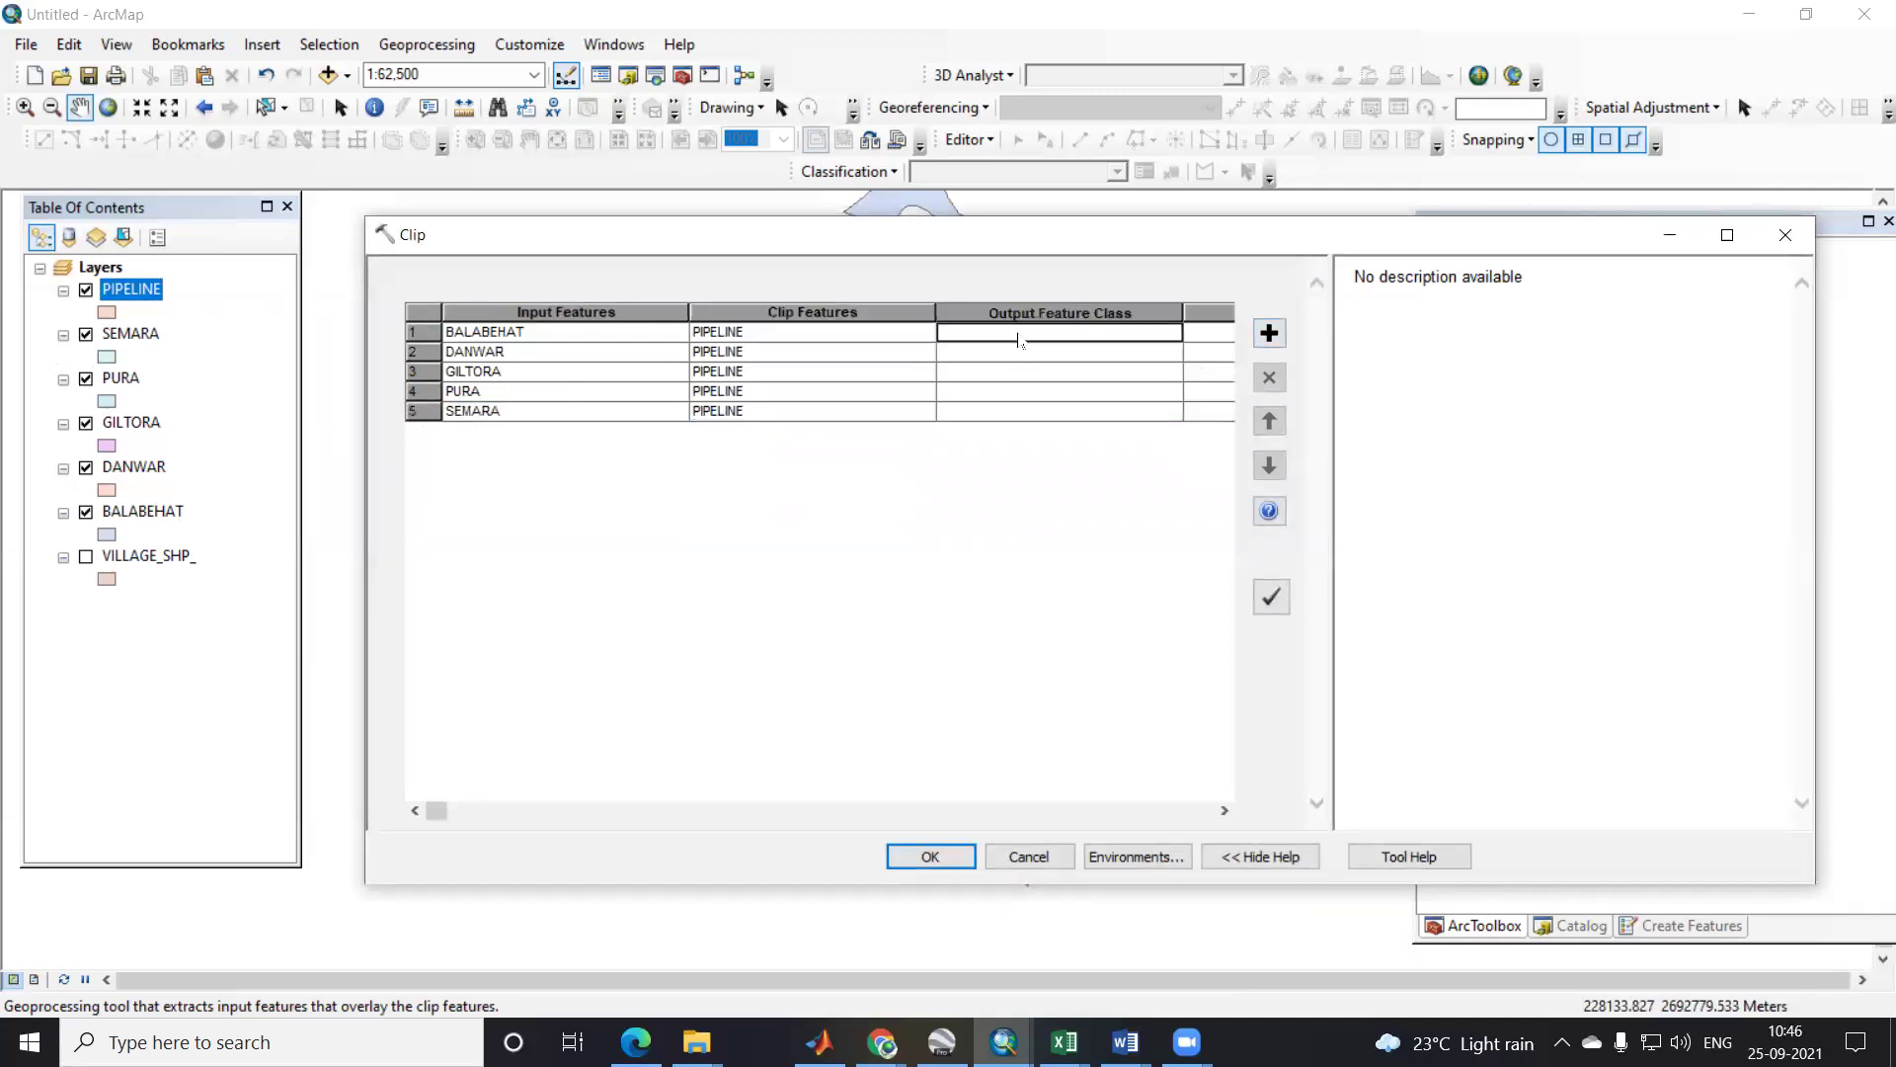
# Step: Check the Current and Scratch Workspace paths in Environment Settings, then return to the Clip grid
pyautogui.click(1137, 856)
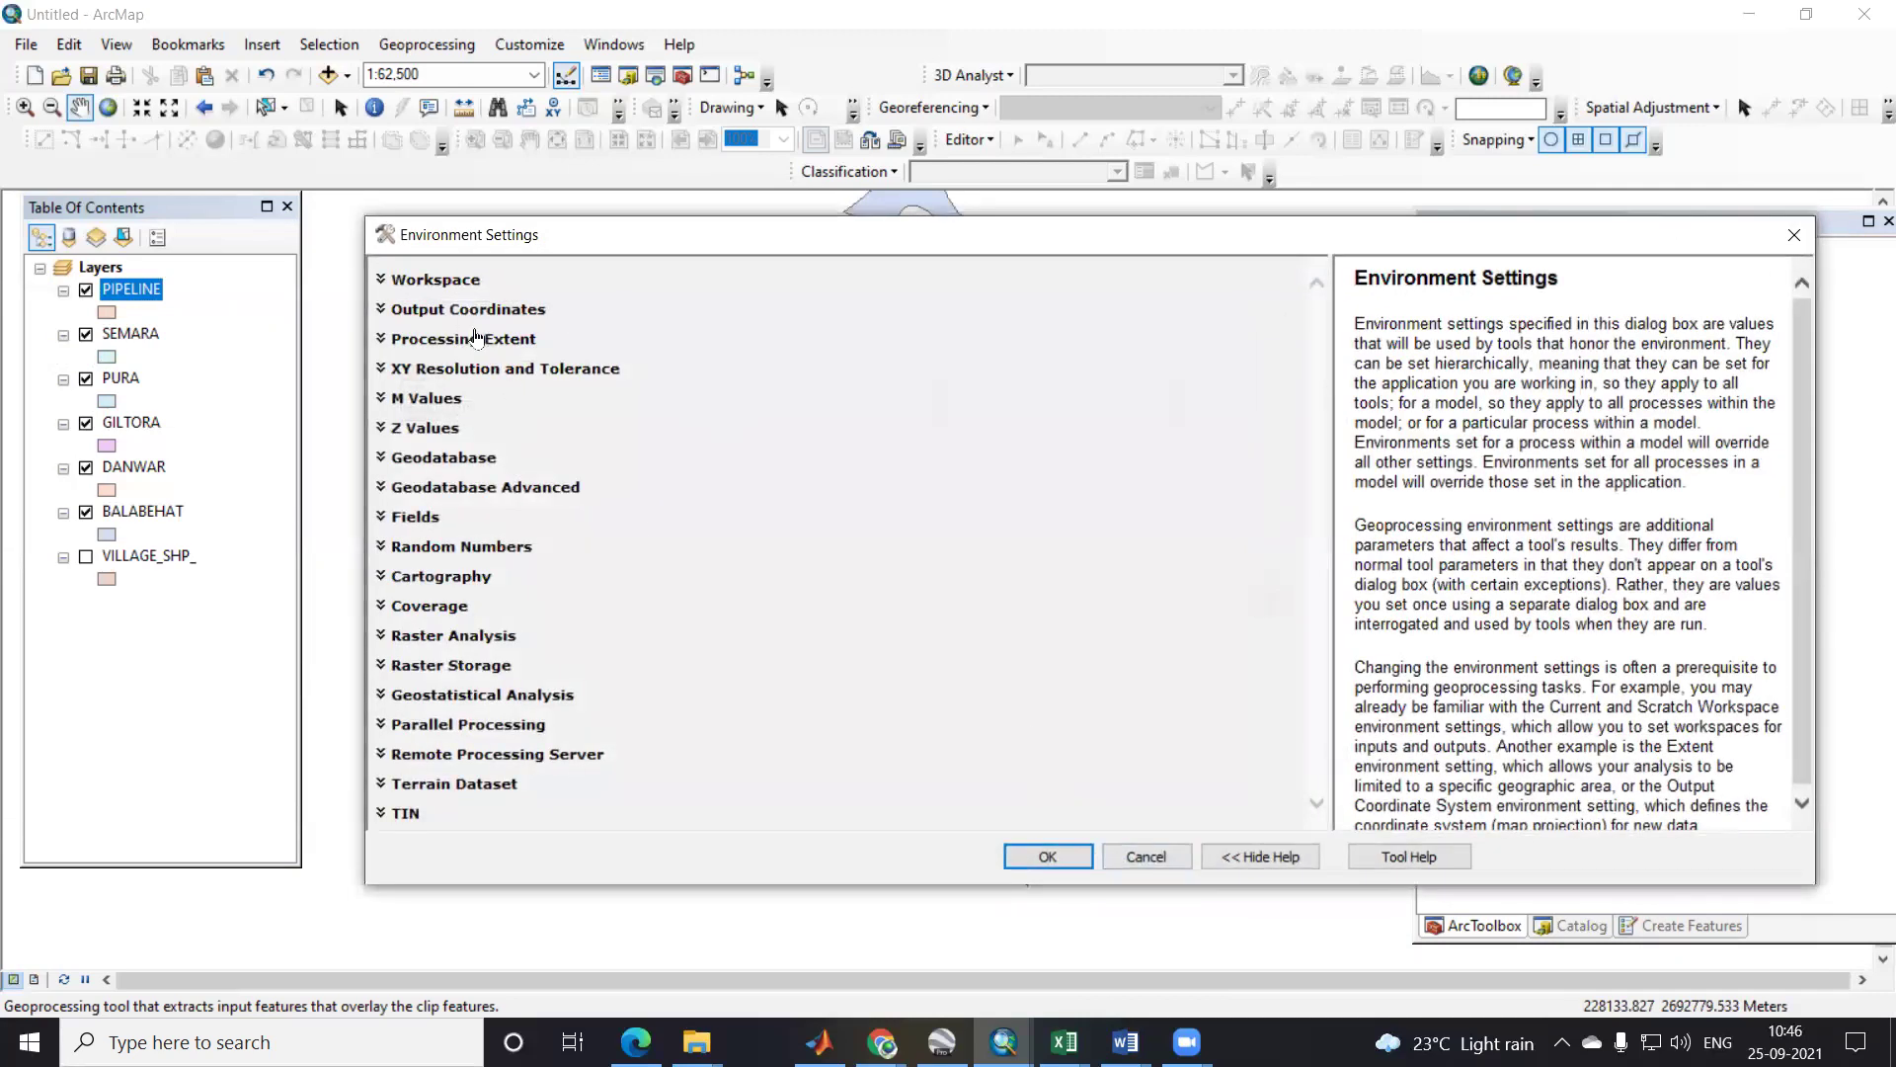
pyautogui.click(470, 280)
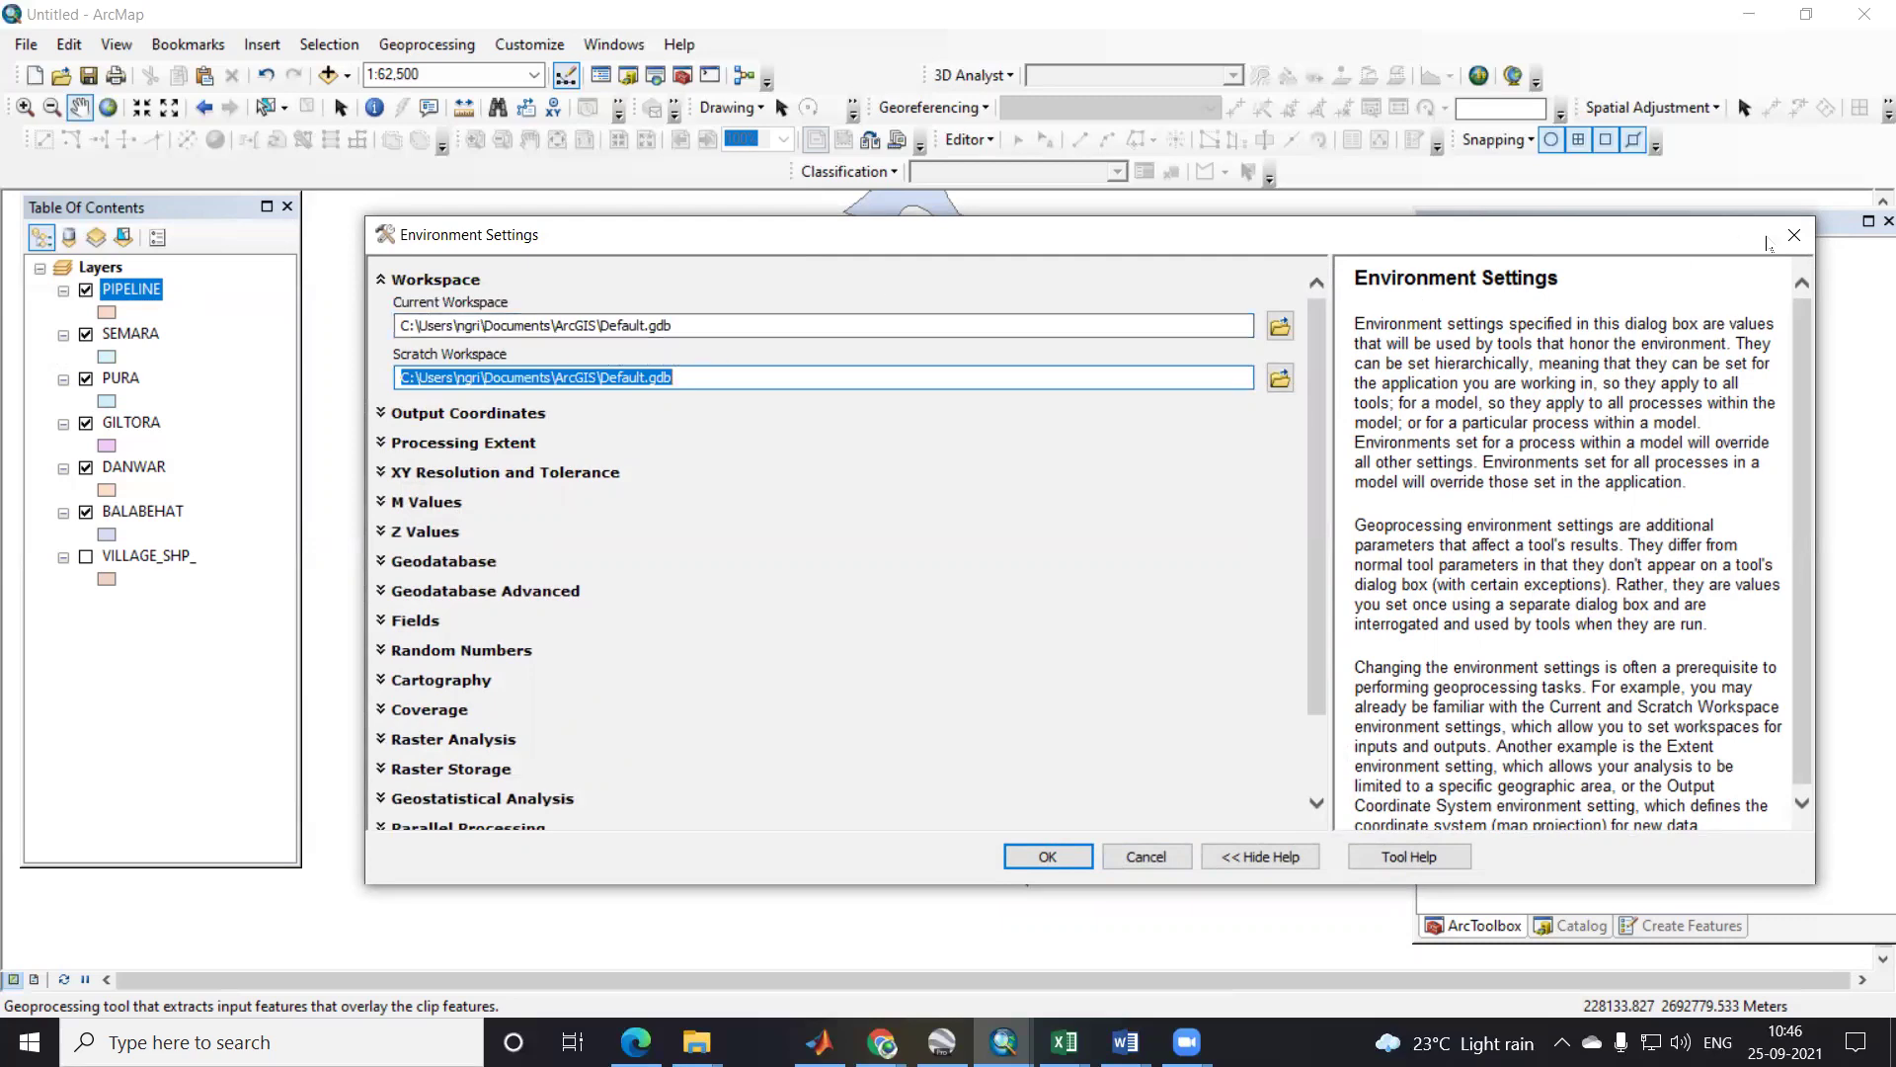
pyautogui.click(1793, 237)
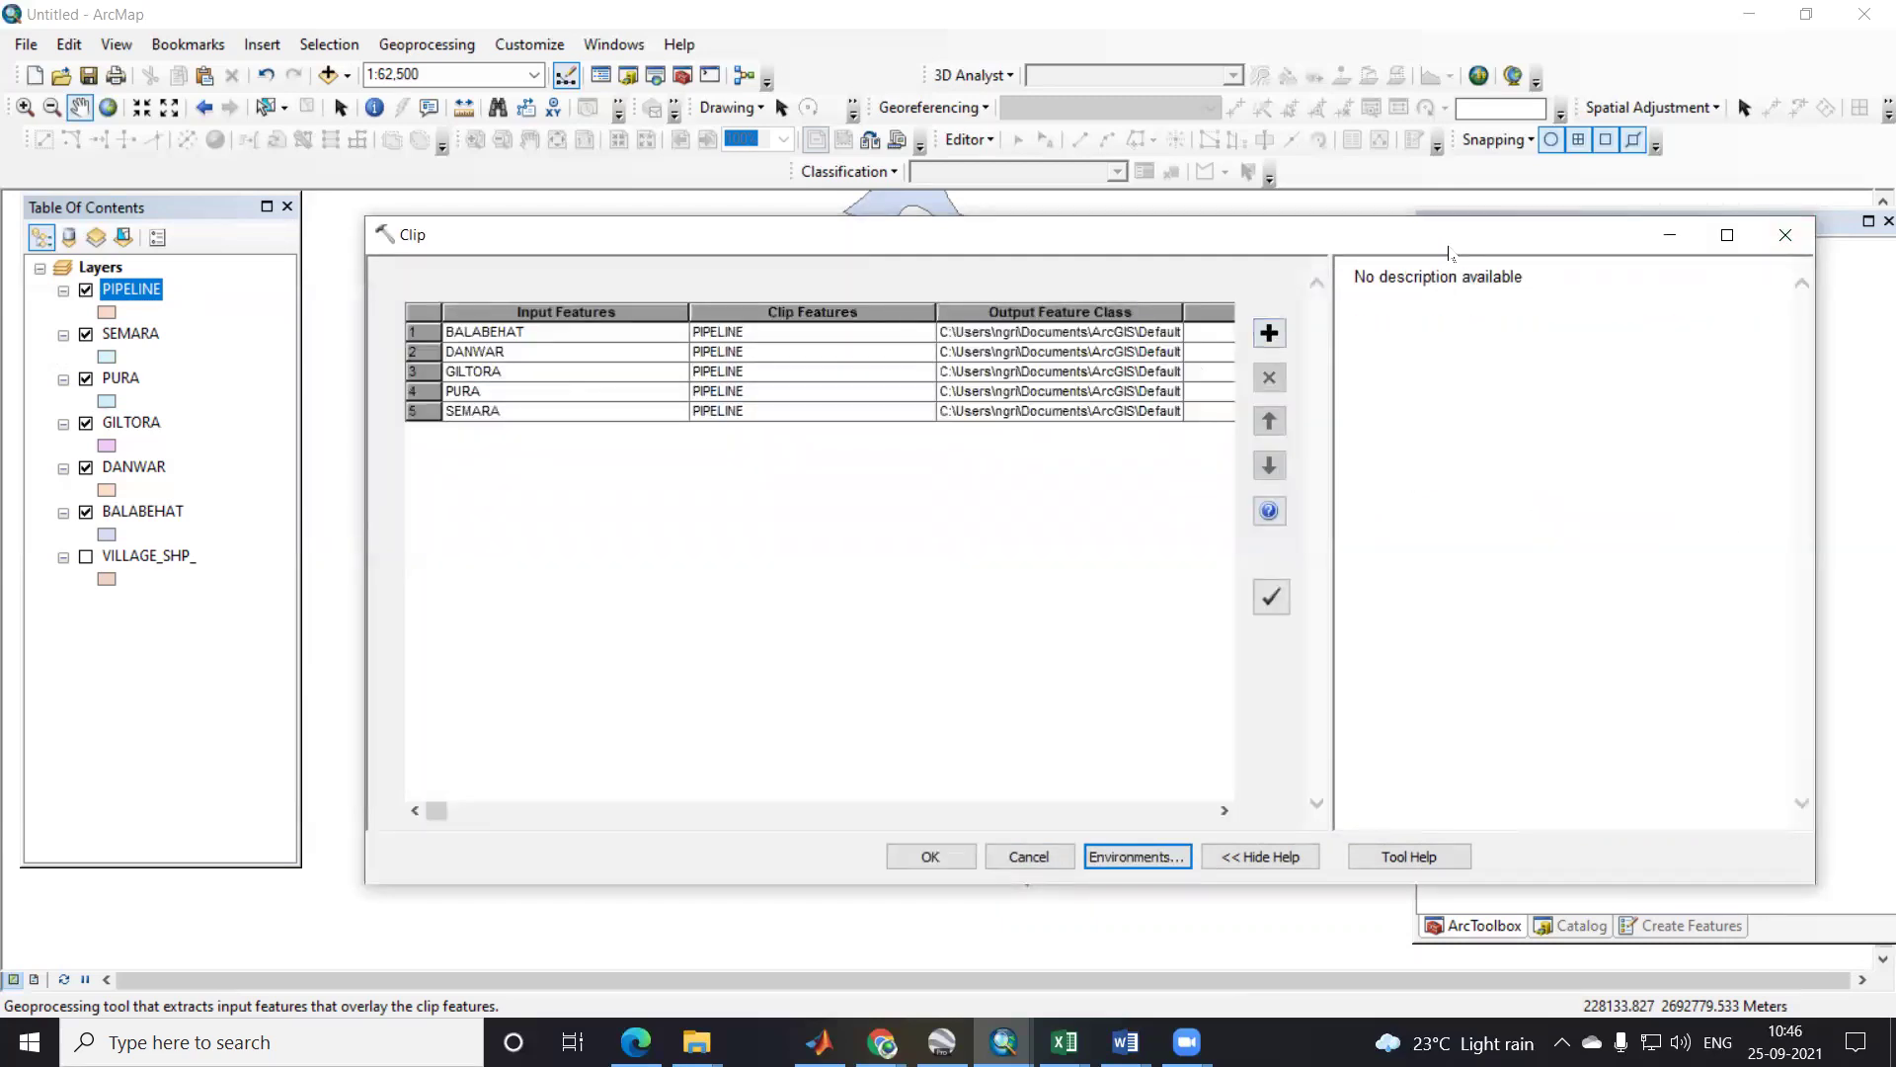
pyautogui.moveTo(1449, 254); pyautogui.dragTo(1187, 132)
# Step: Locate Exercise > New Folder > New Folder in Catalog and reopen Environment Settings
pyautogui.click(1582, 925)
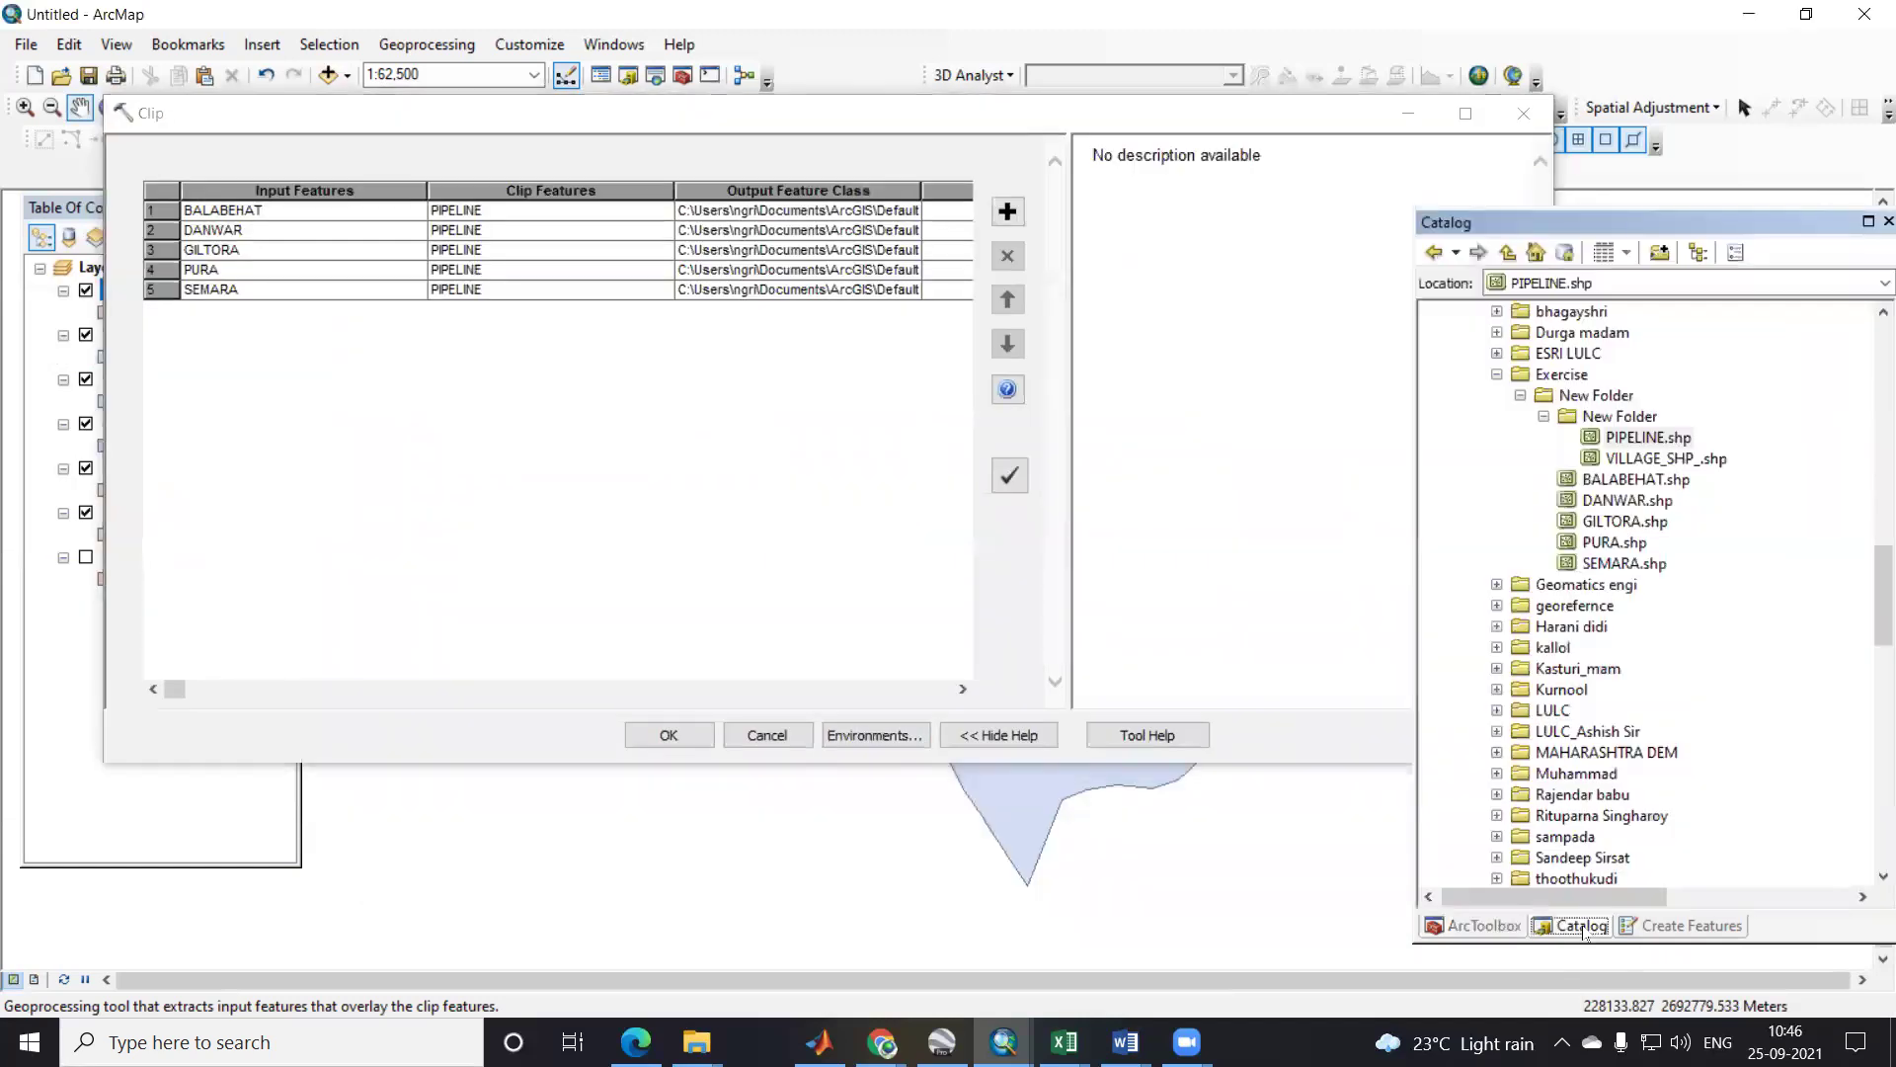
pyautogui.click(1625, 417)
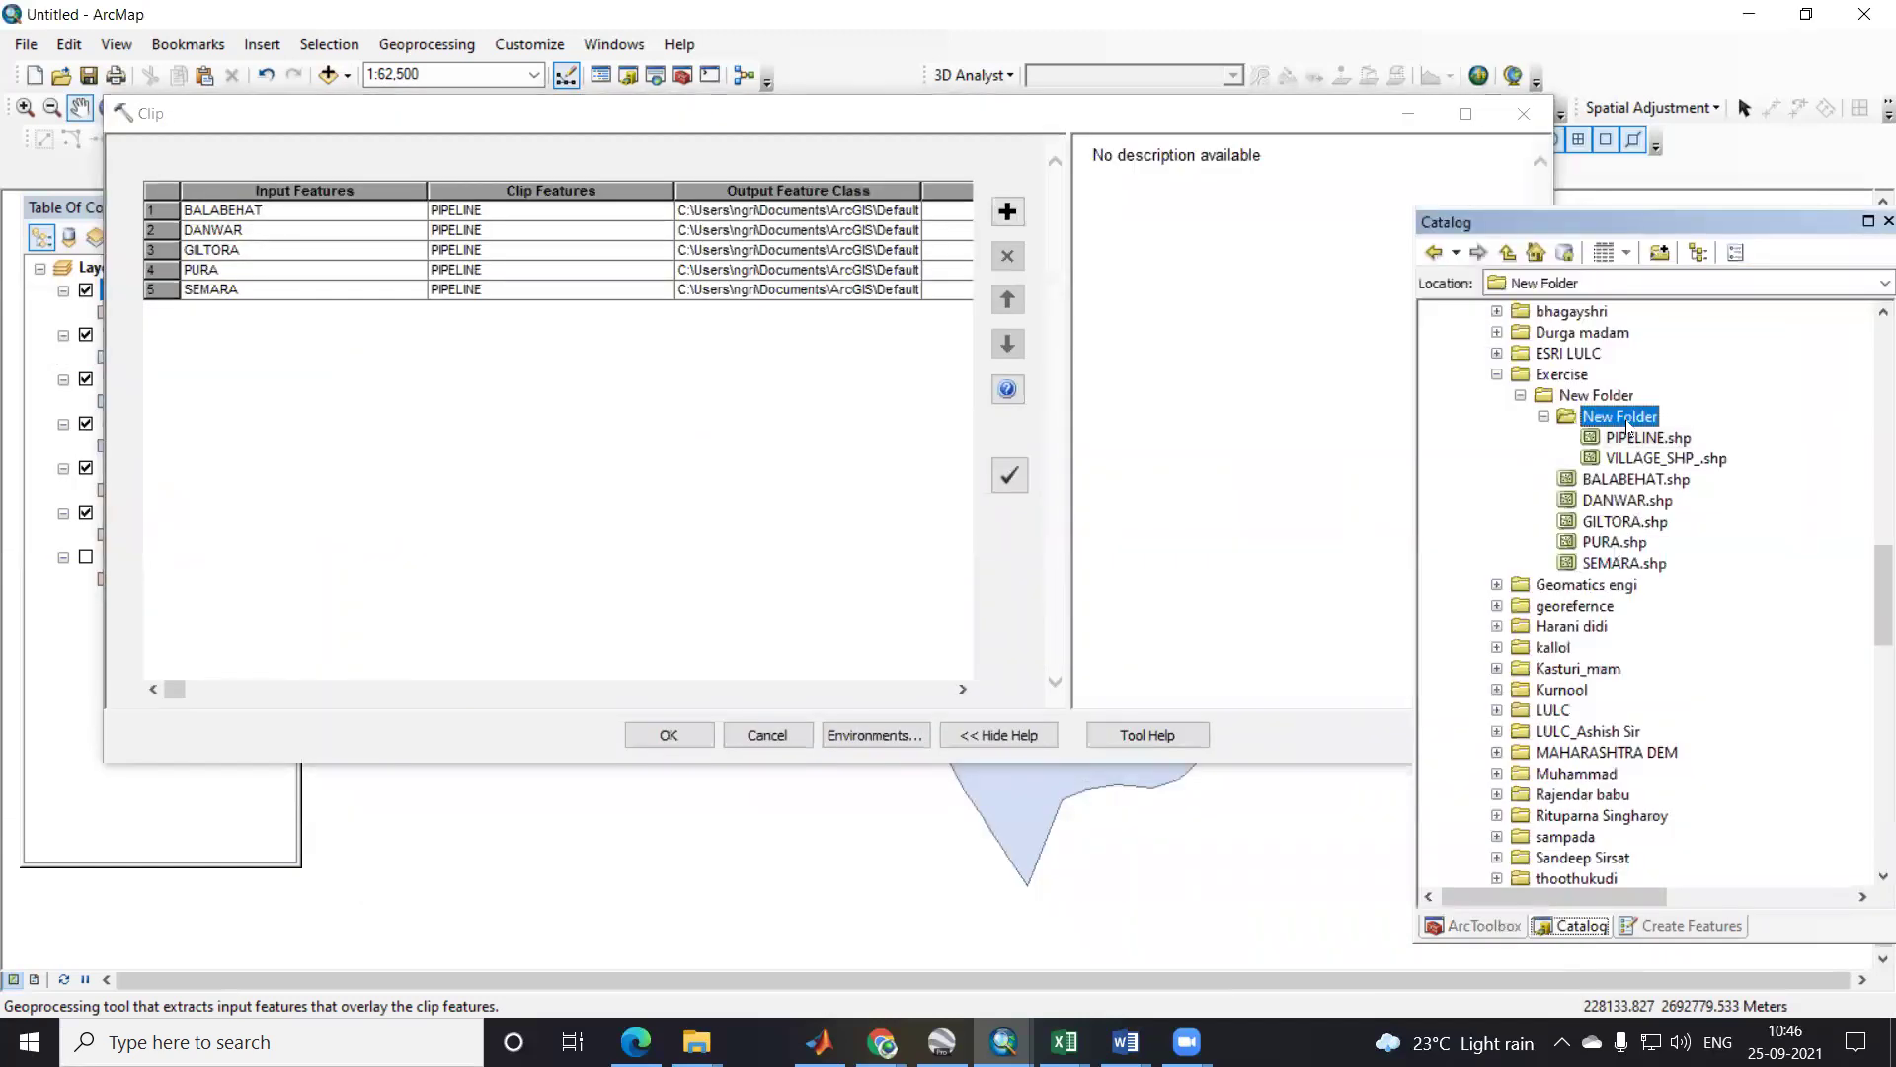
pyautogui.rightClick(1628, 420)
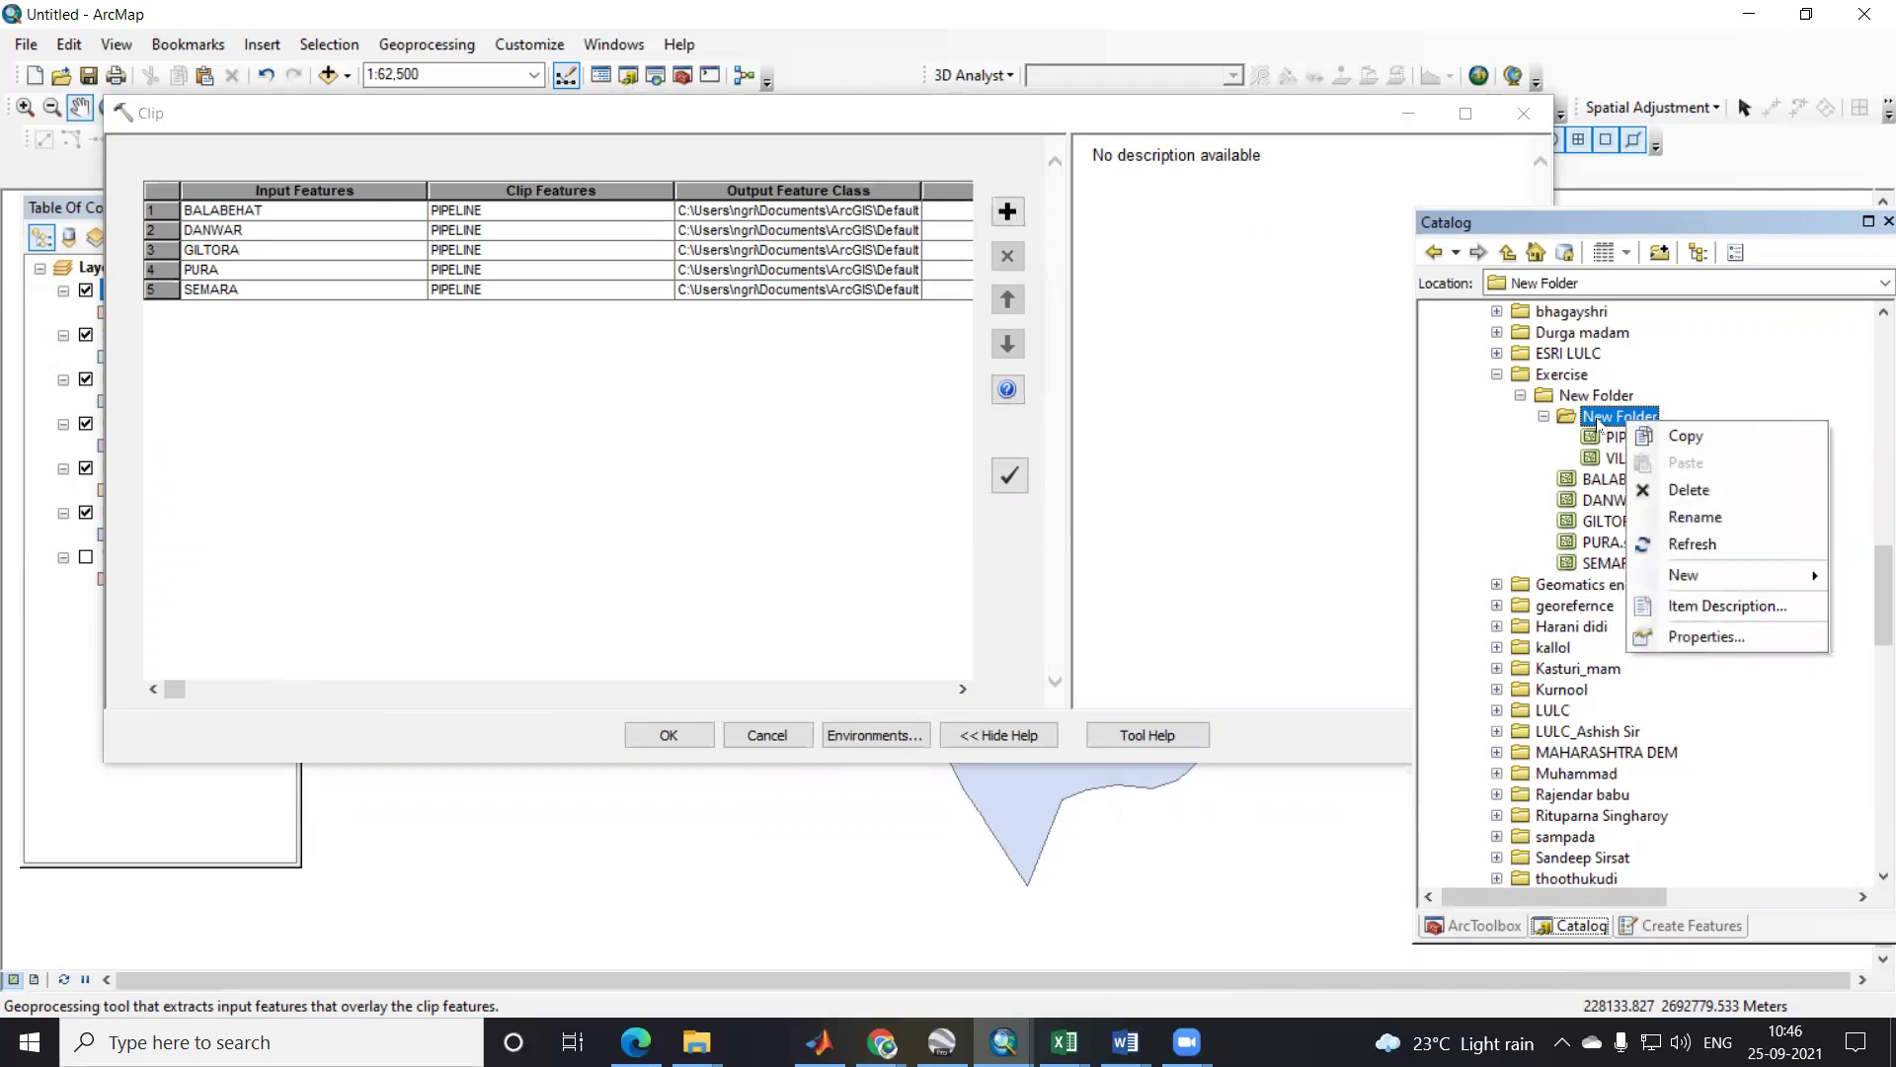
pyautogui.click(1543, 436)
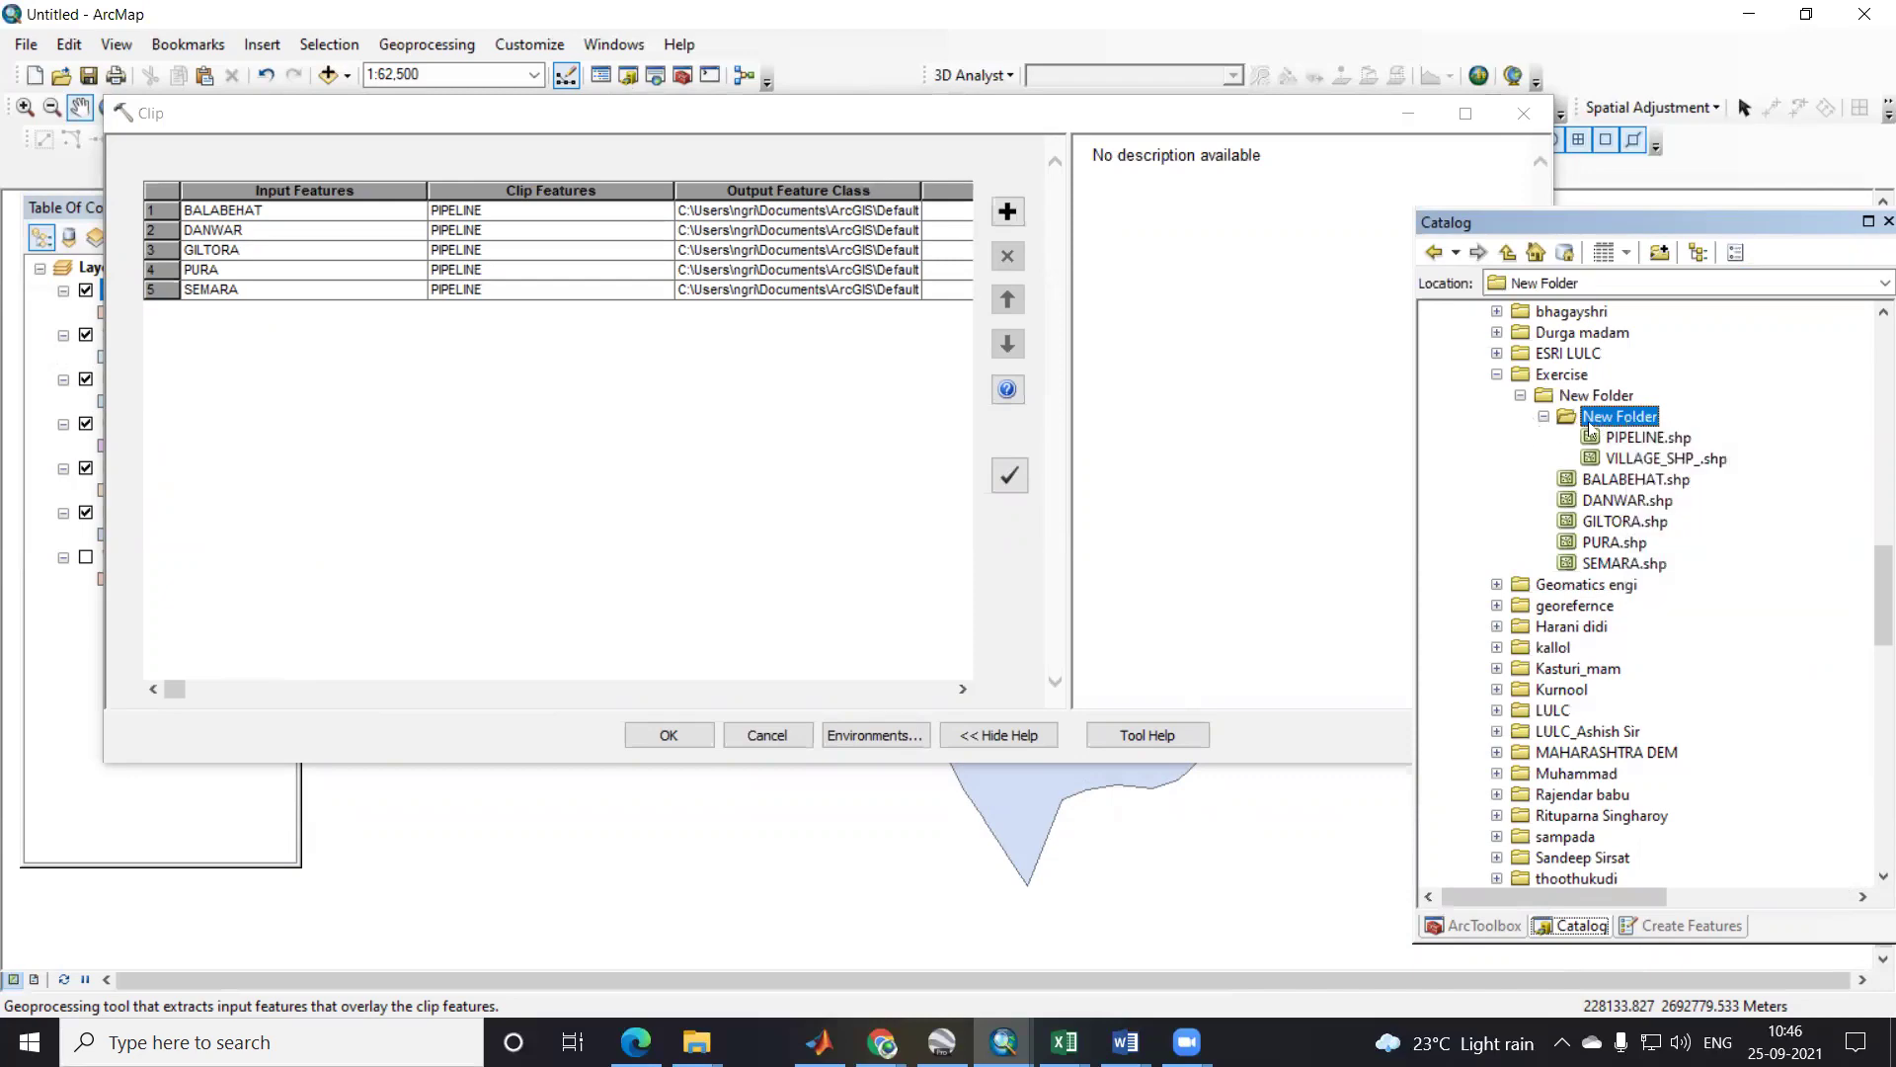
pyautogui.click(918, 735)
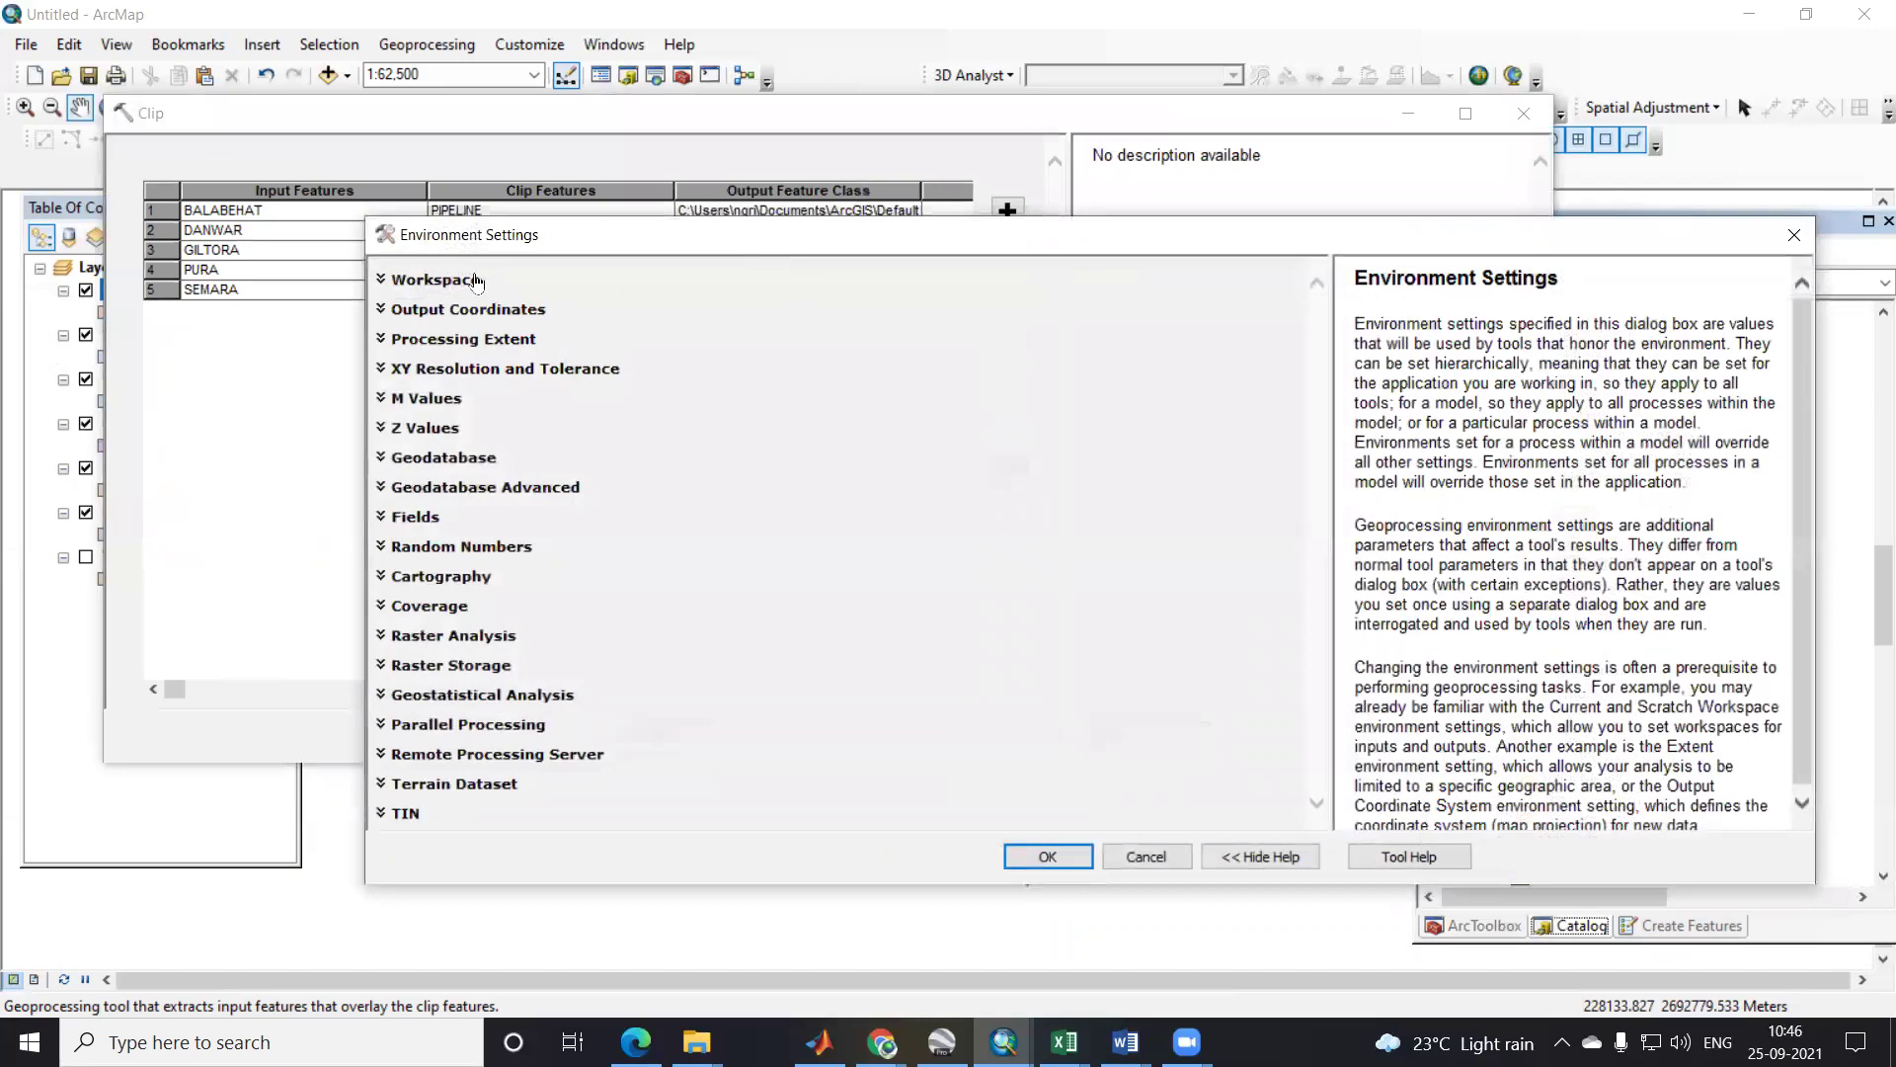
# Step: Set Current and Scratch Workspace to E:\Project work\Exercise\New Folder and validate the five clip jobs
pyautogui.click(475, 281)
pyautogui.click(1279, 327)
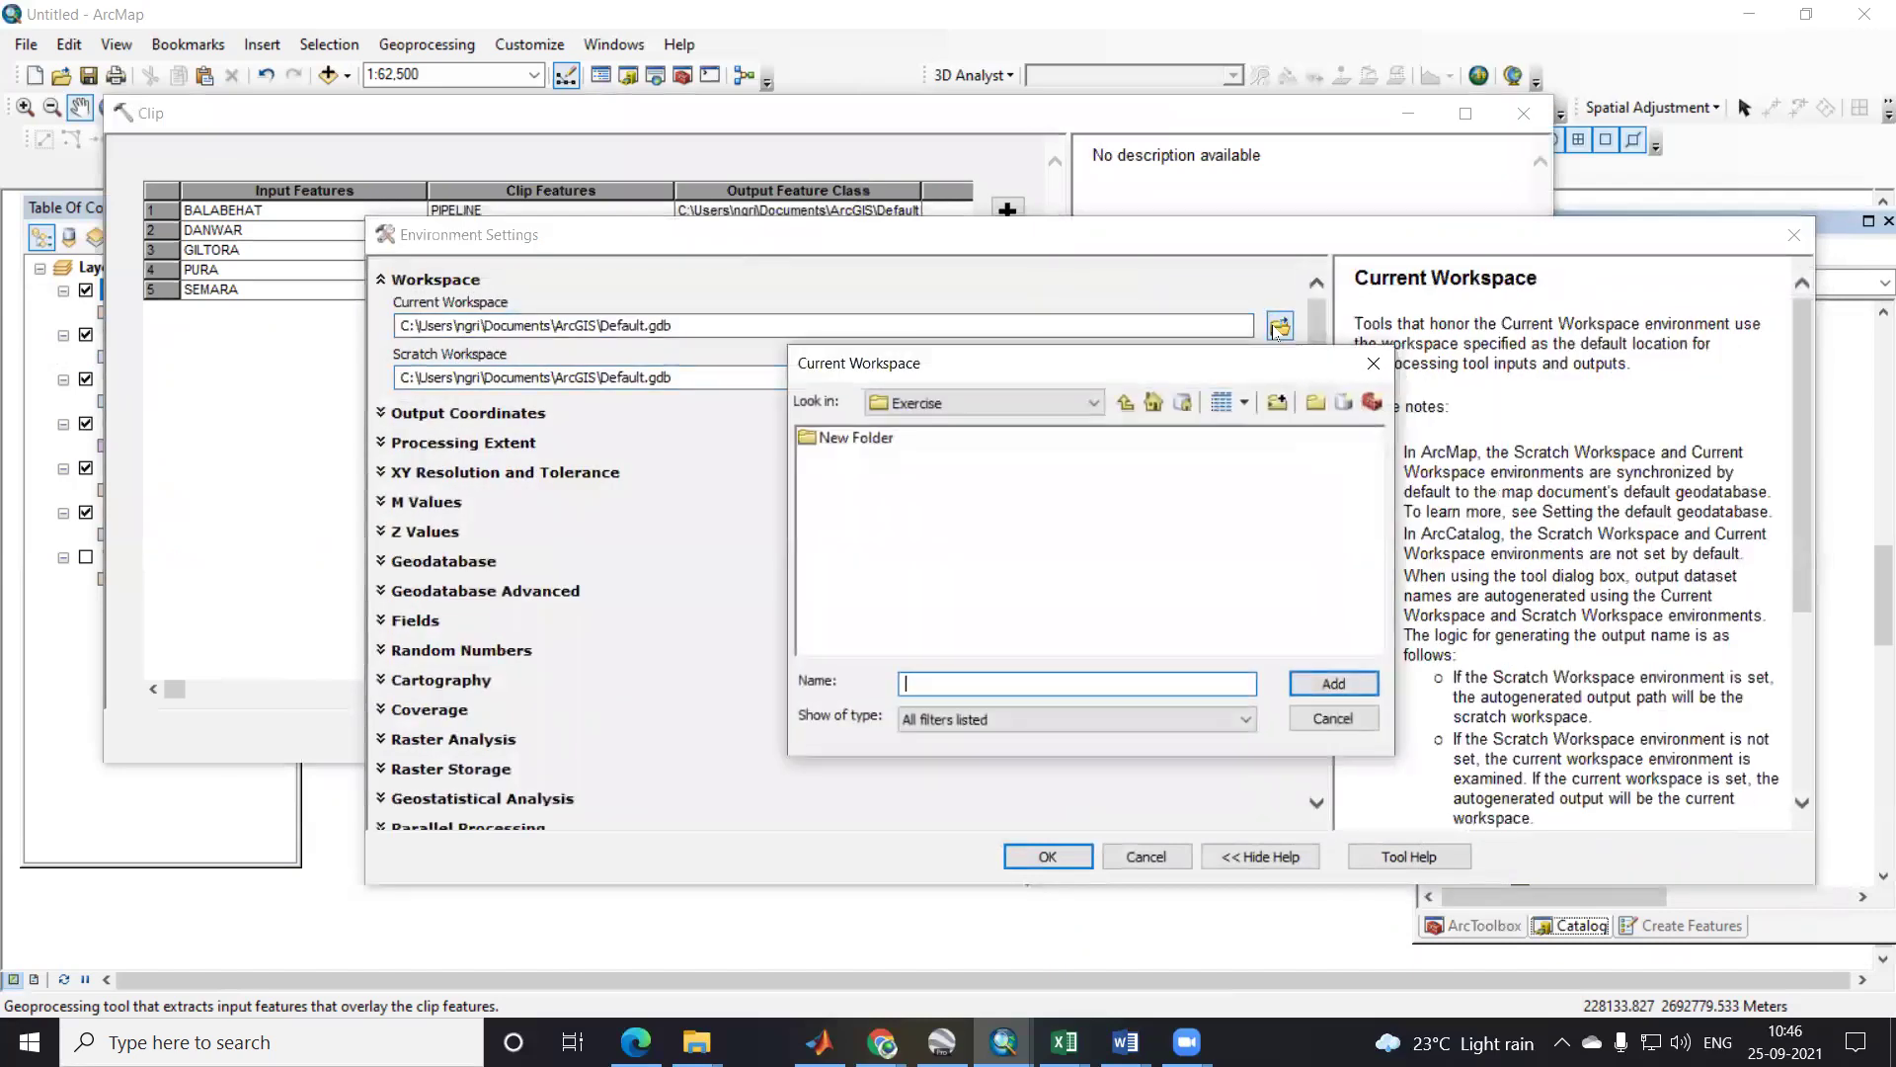
pyautogui.click(869, 440)
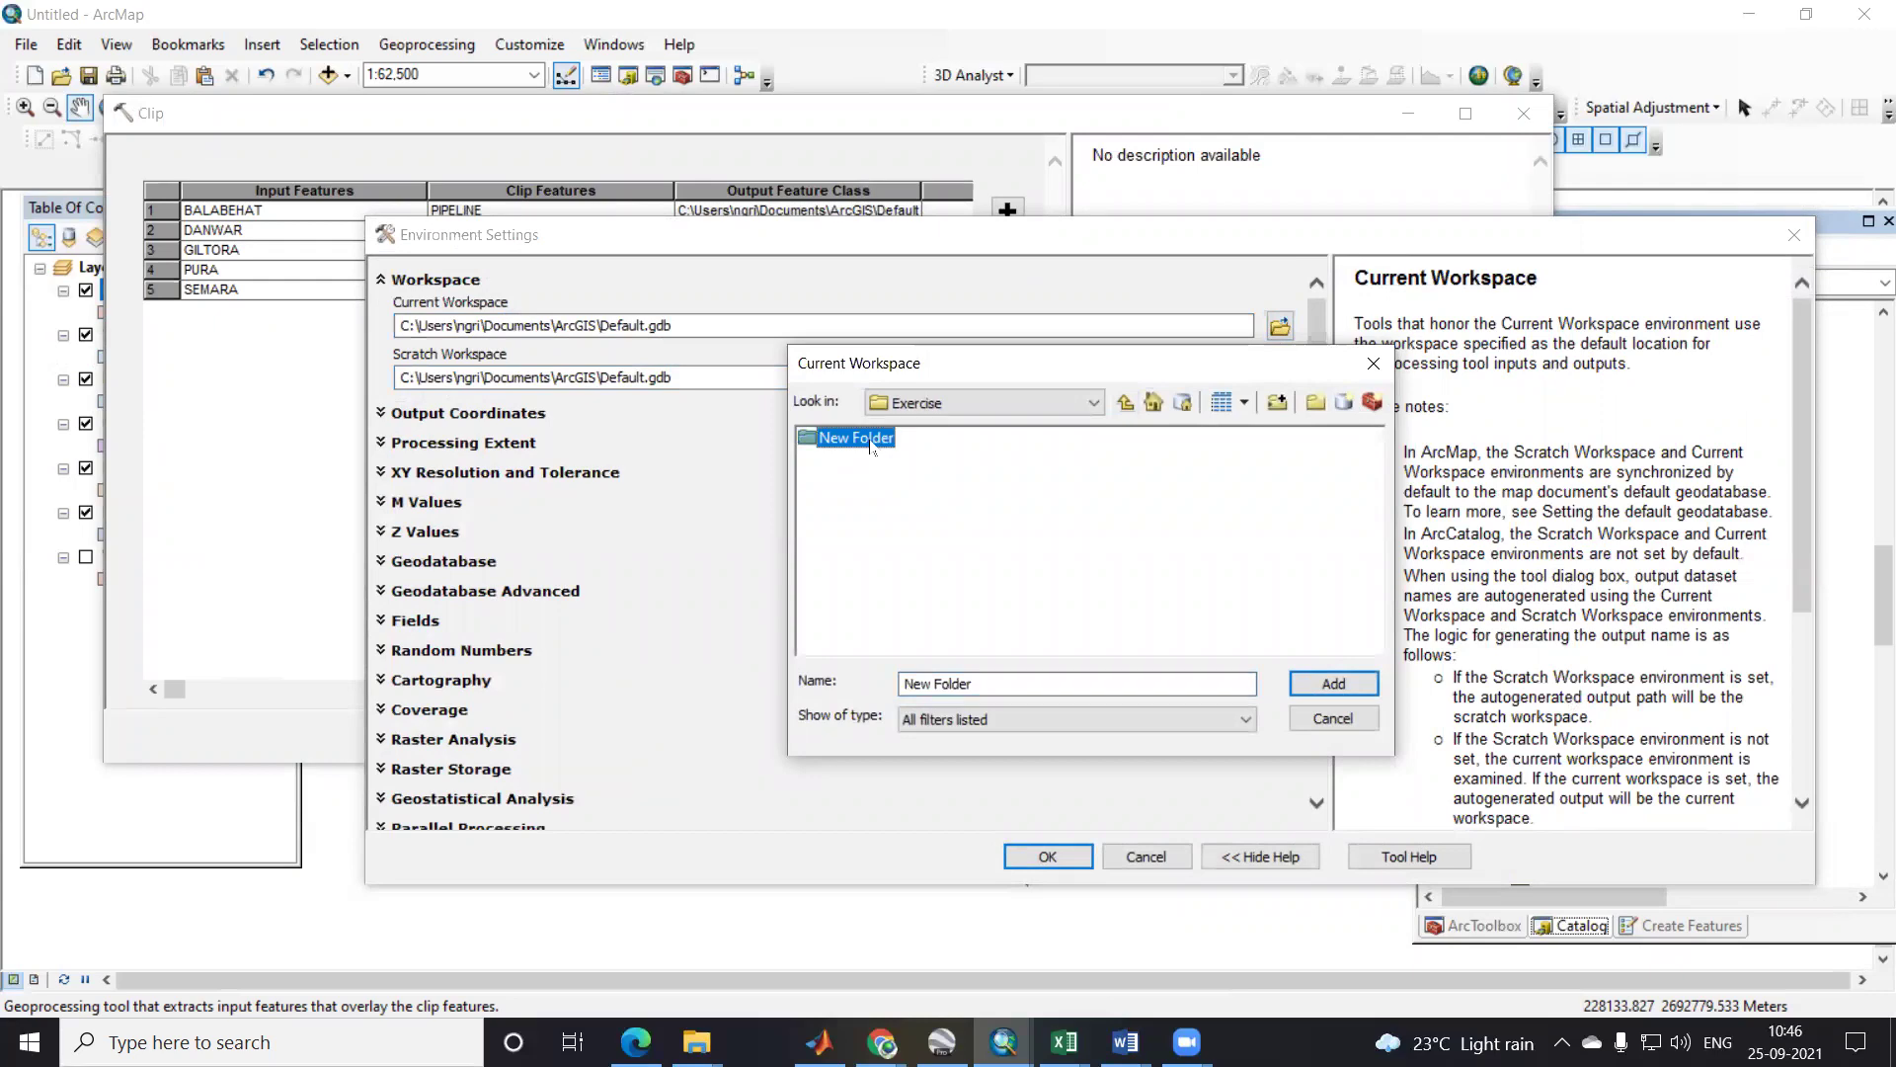
pyautogui.click(1334, 684)
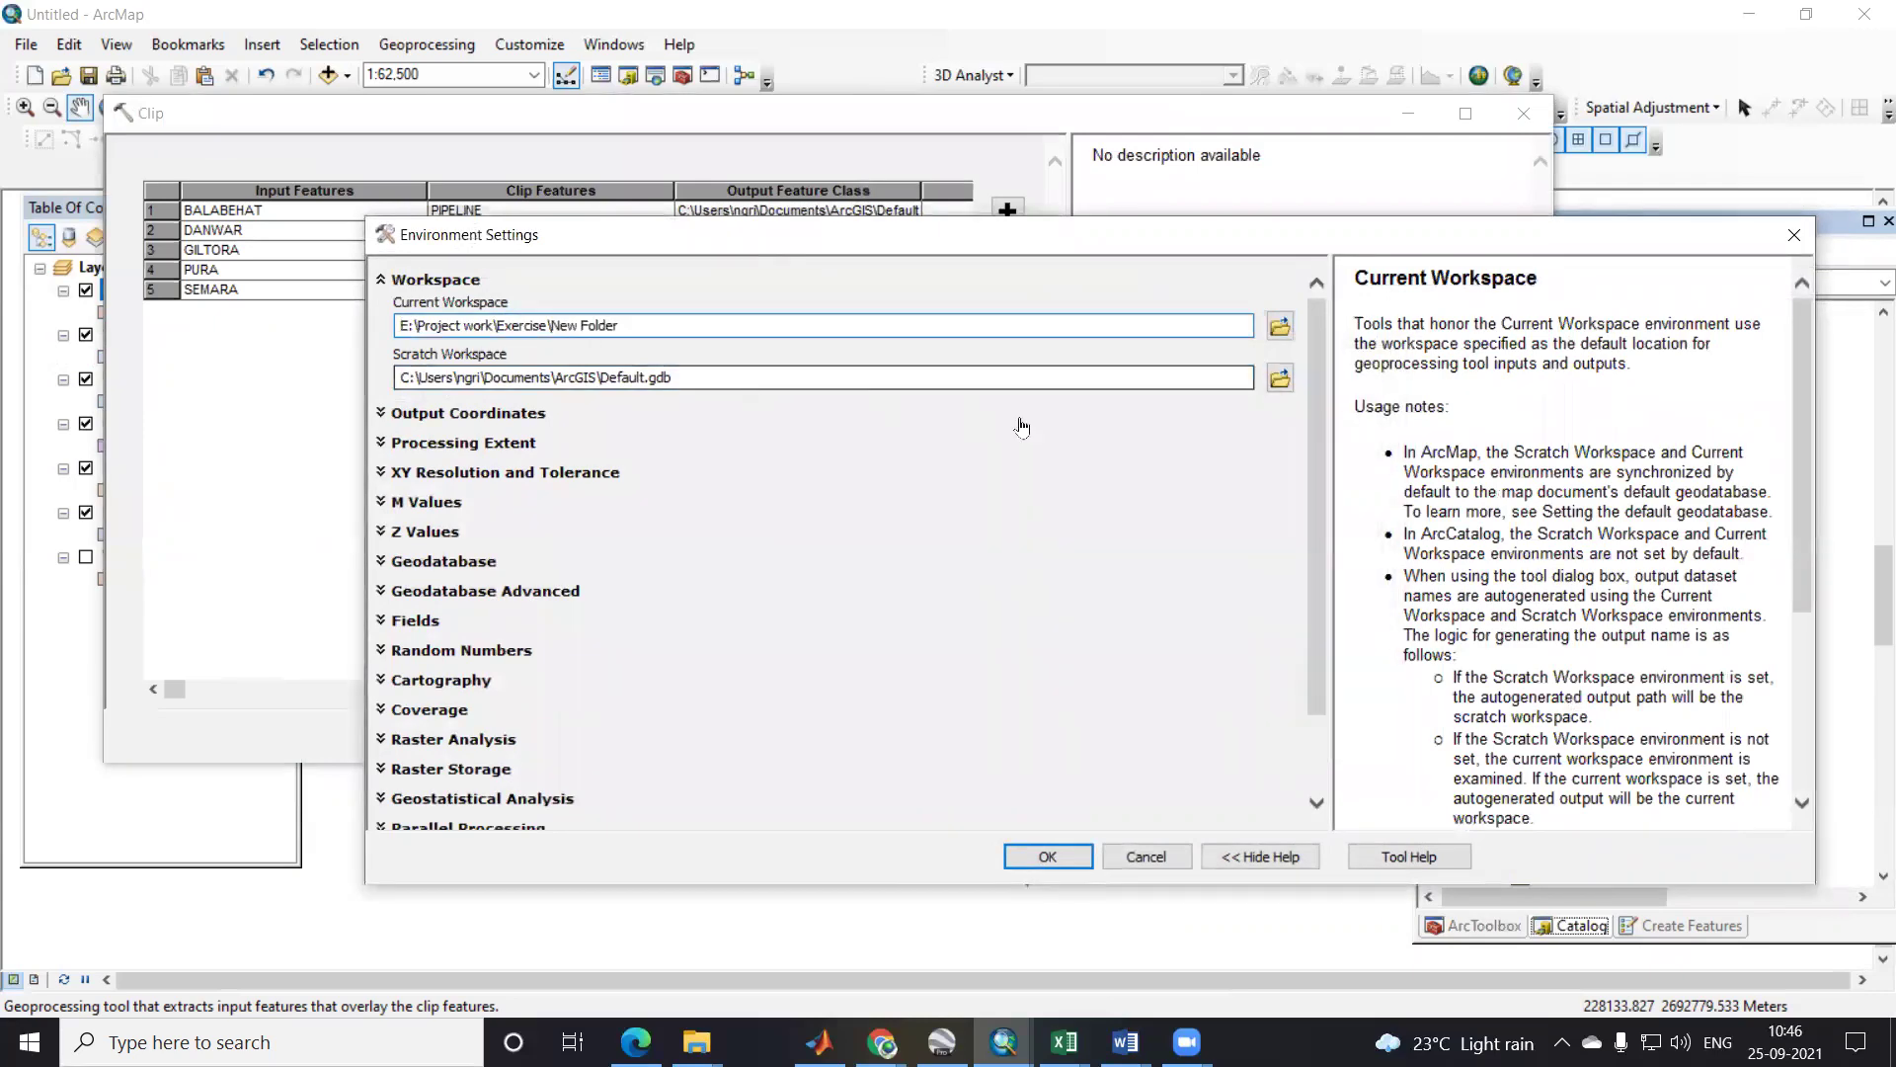
pyautogui.click(1280, 378)
pyautogui.click(856, 437)
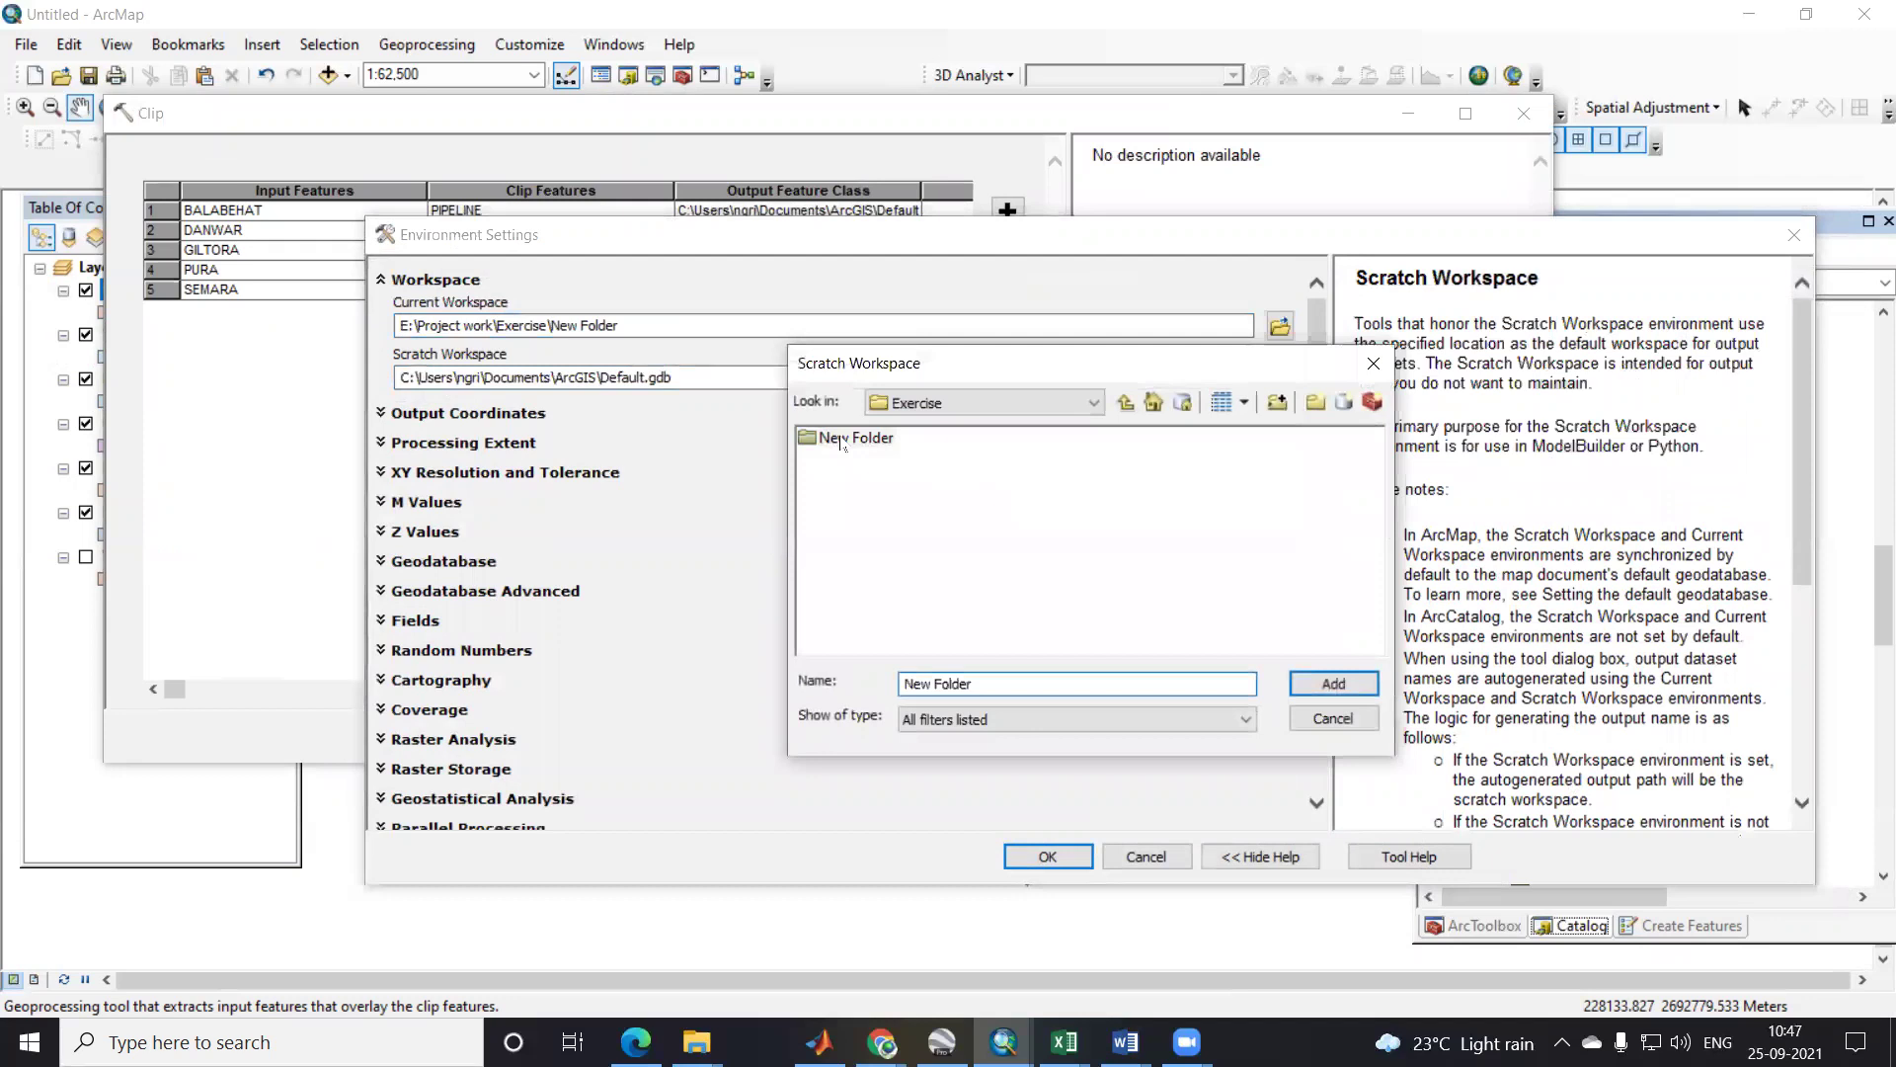
pyautogui.click(1330, 684)
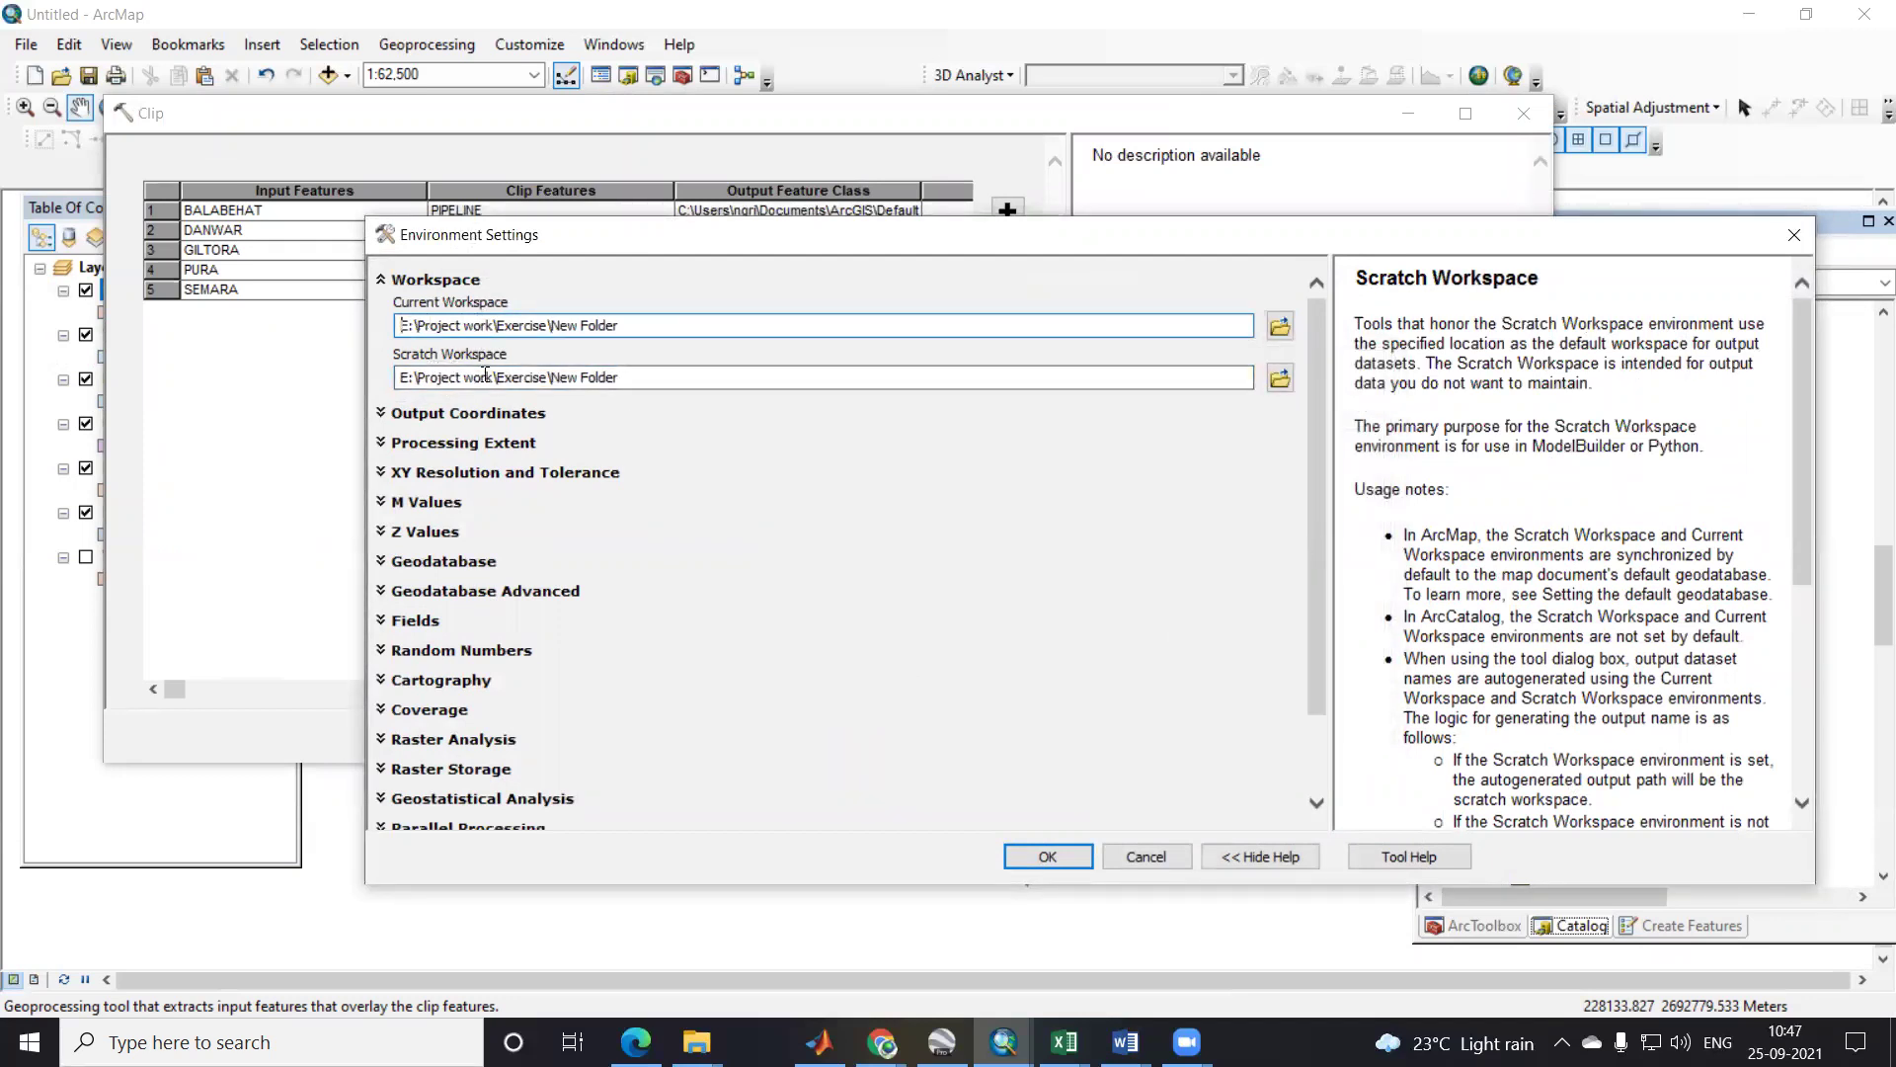
pyautogui.click(1074, 861)
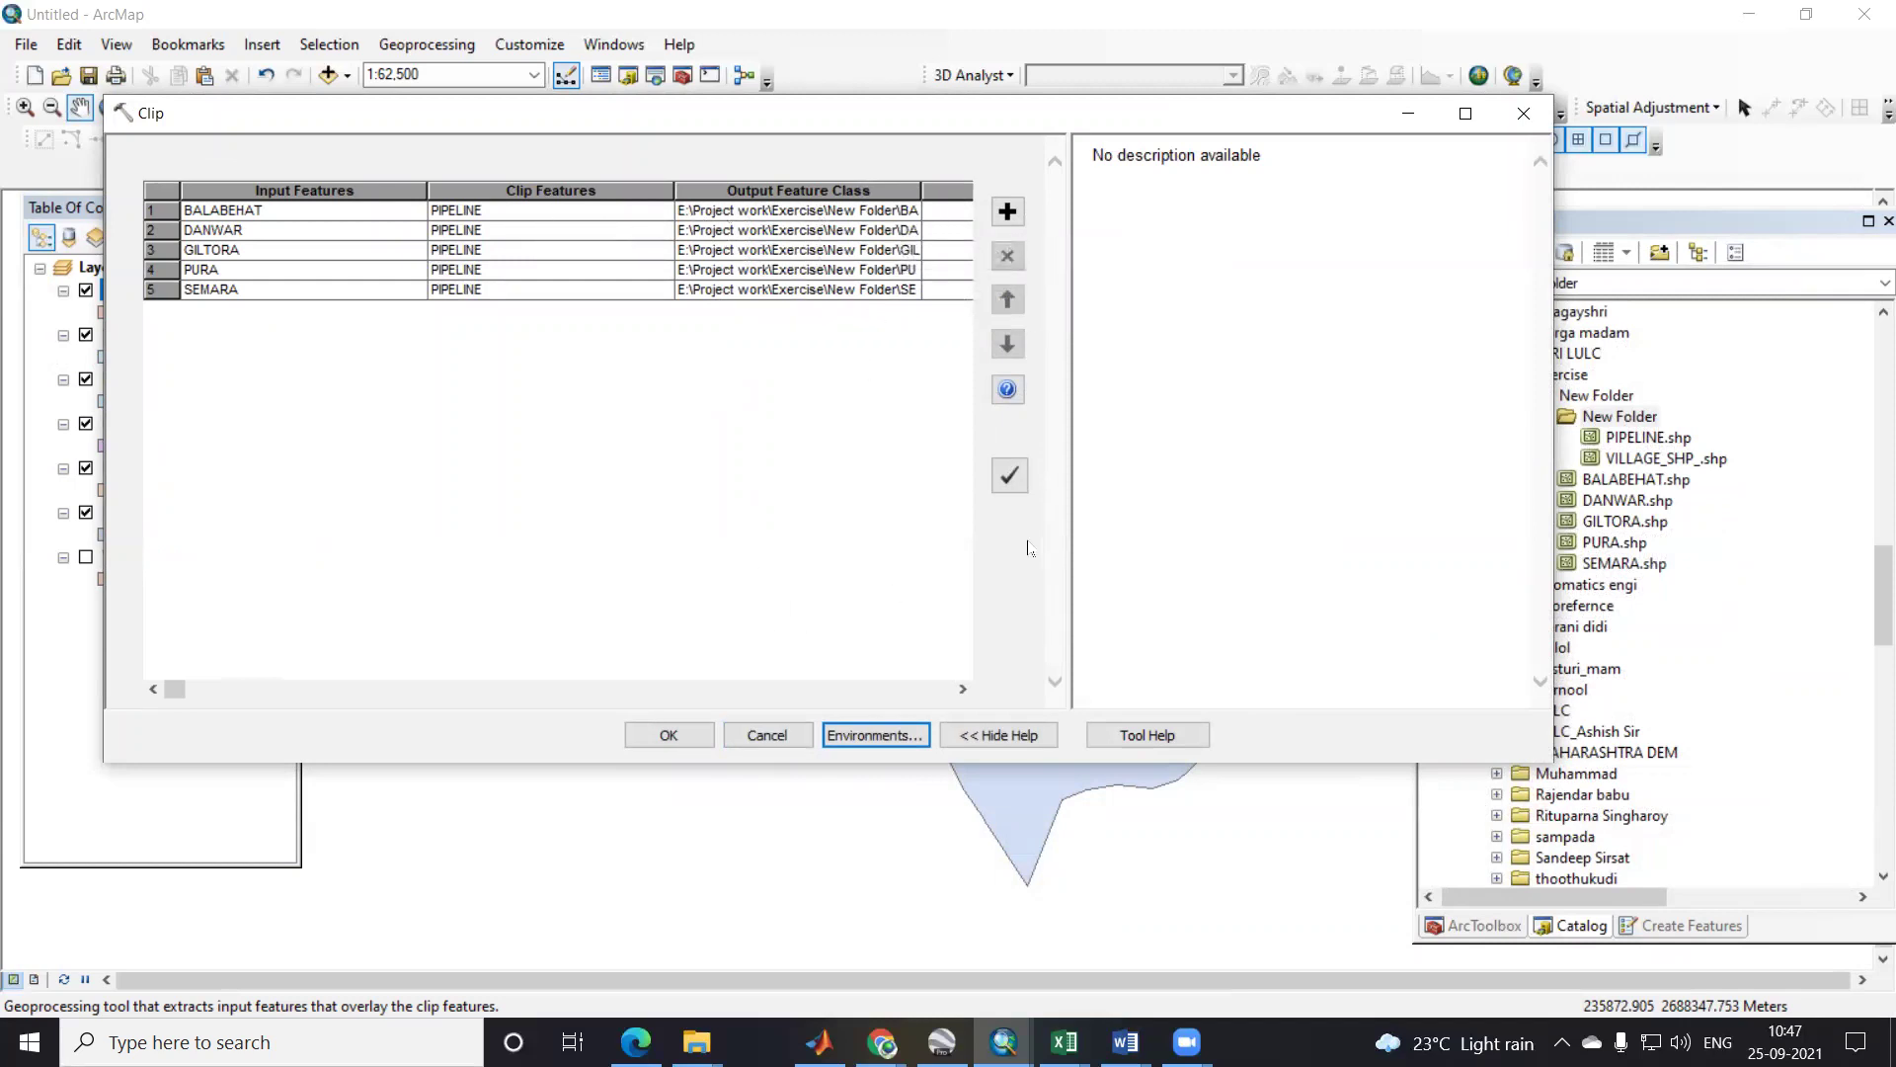
pyautogui.click(1011, 478)
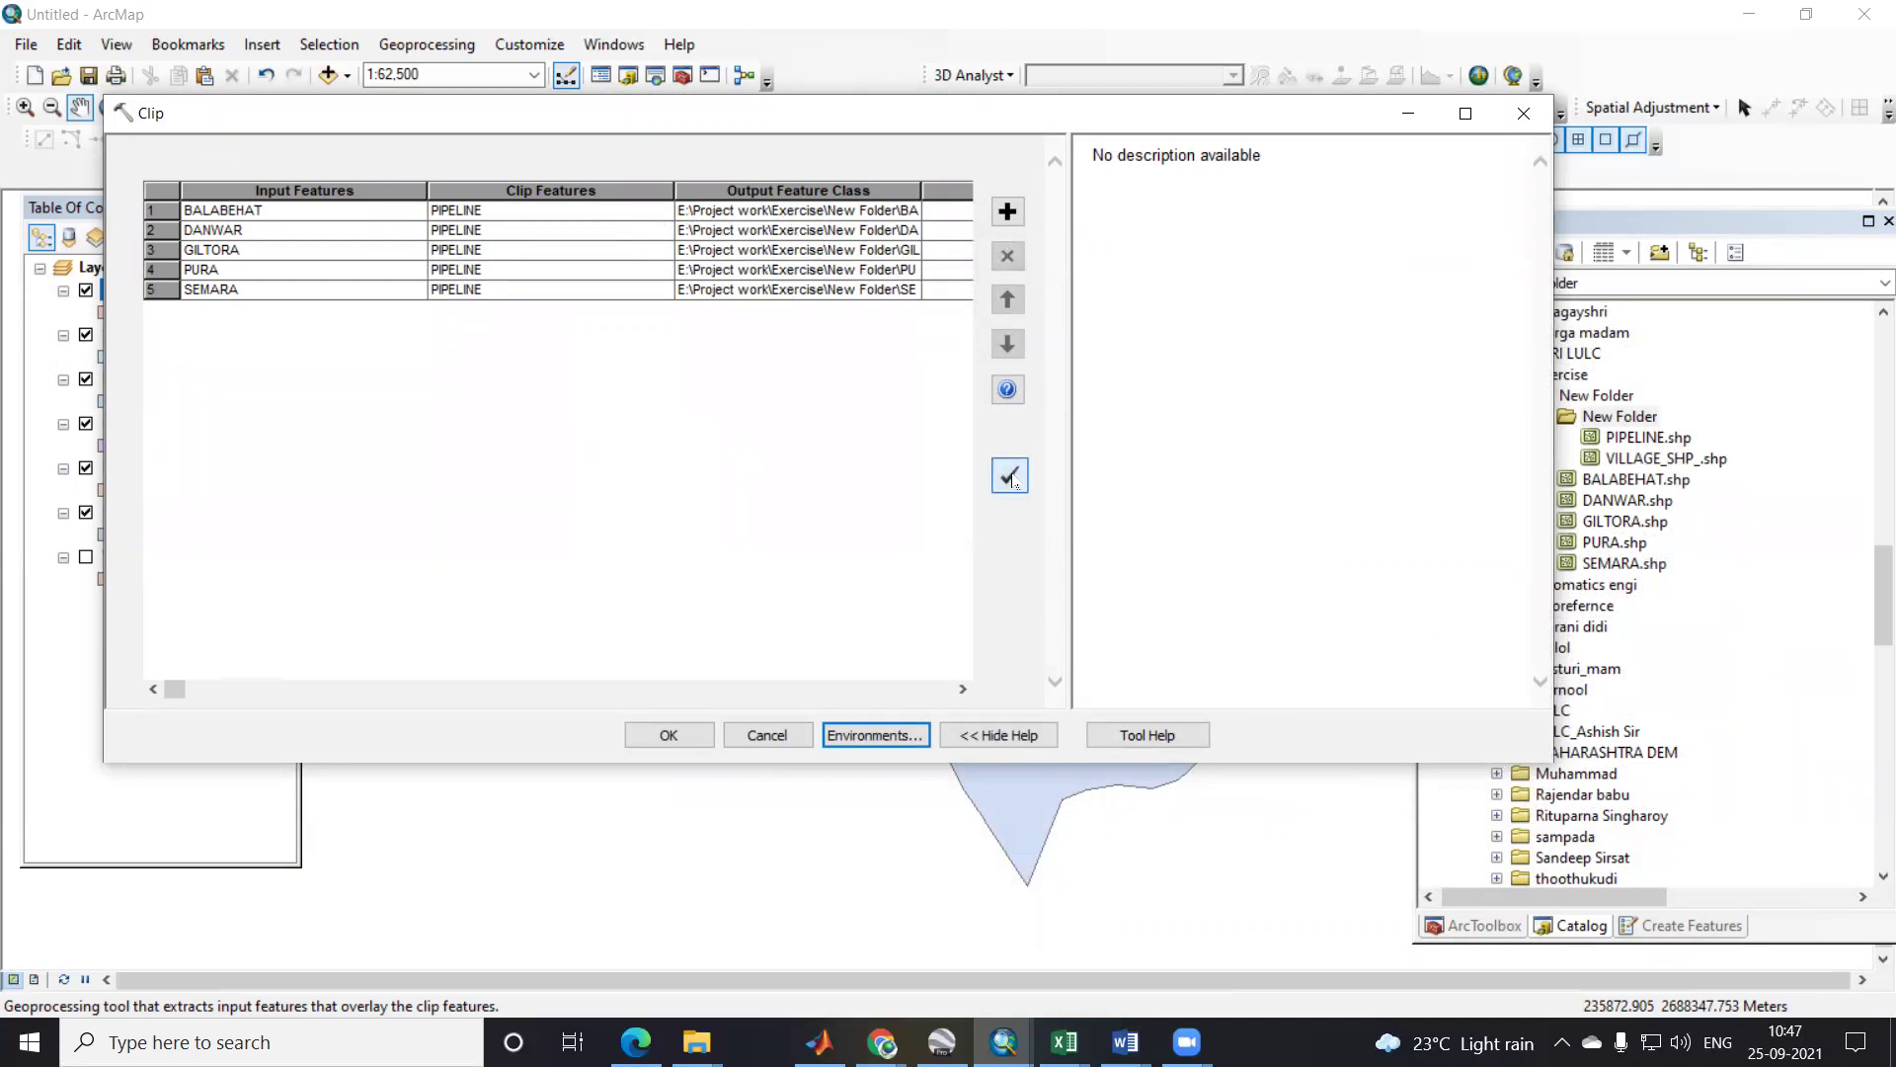